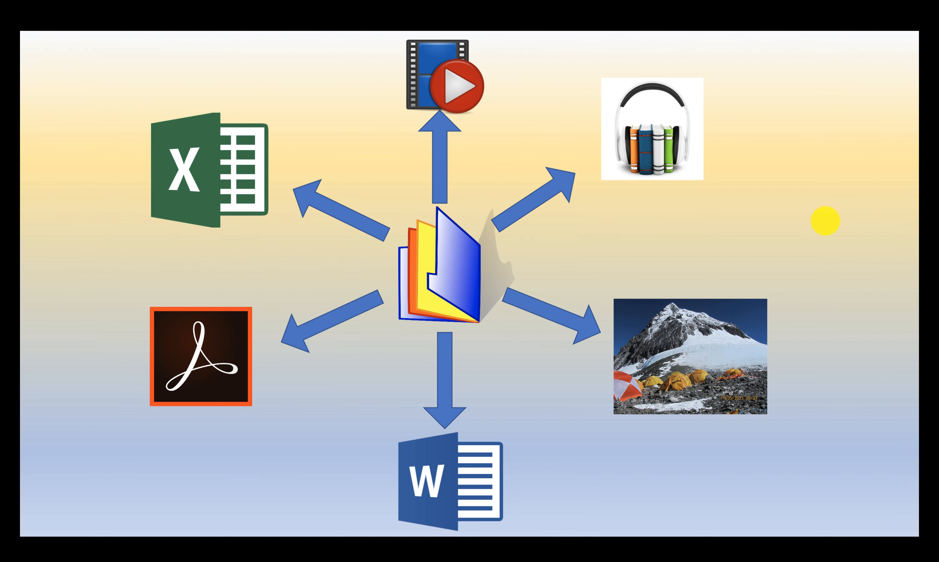
key("Right")
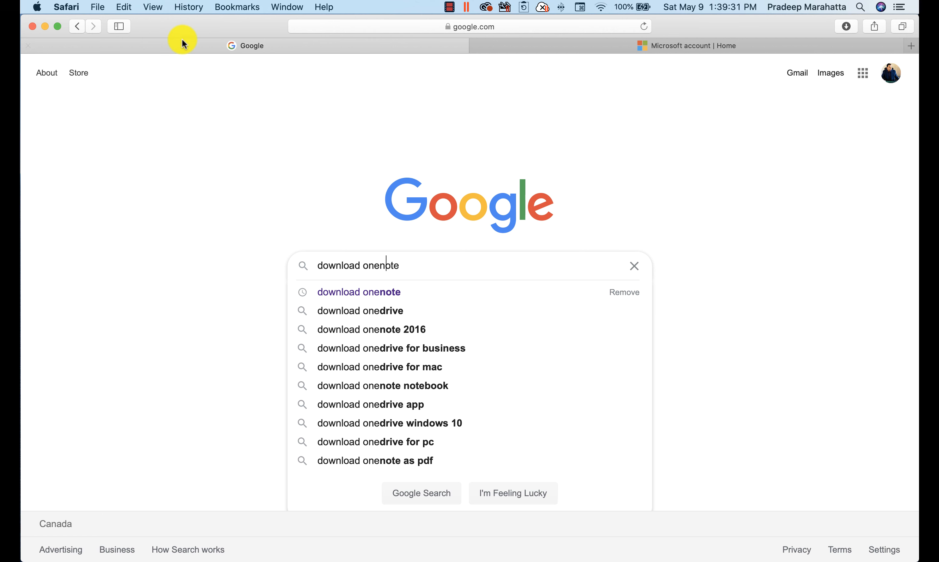
- Search Google for "download onenote" and open the OneNote free download page
left_click(413, 266)
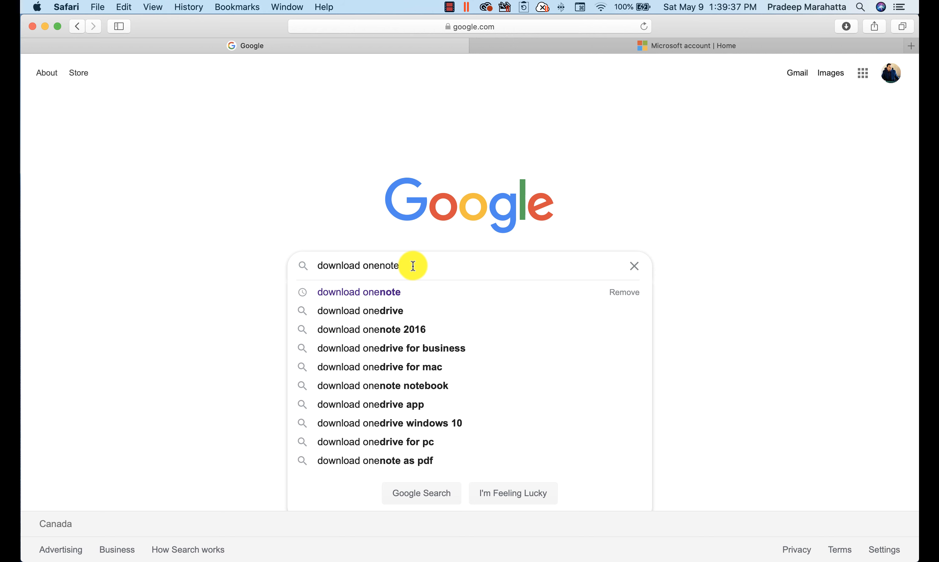
left_click(379, 294)
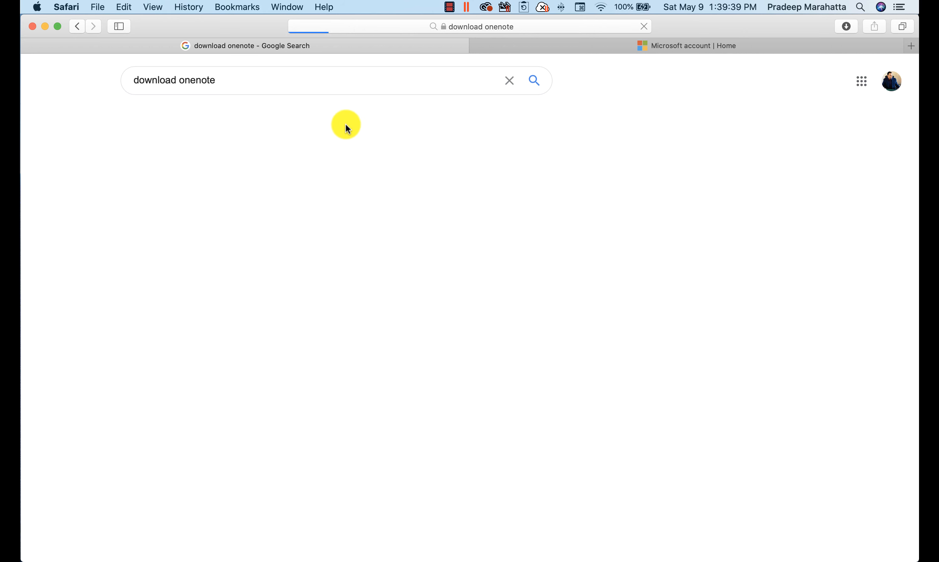
left_click(312, 185)
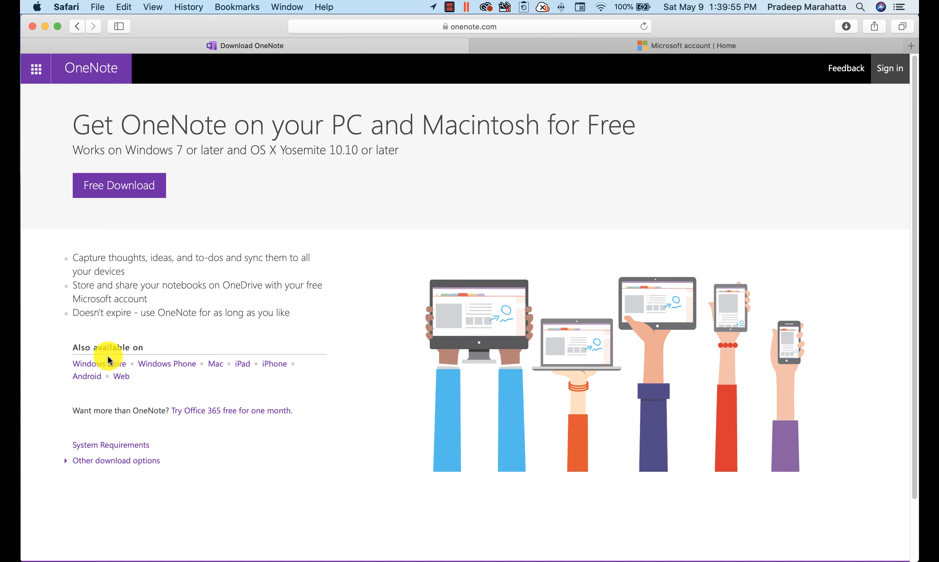
left_click(674, 54)
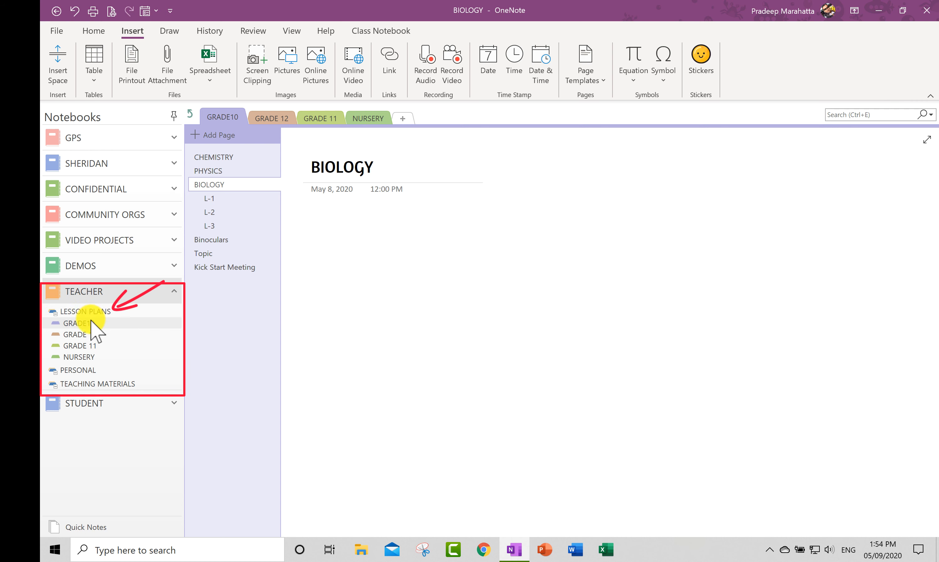
- Expand and collapse the TEACHER and STUDENT notebooks to view their sections and section groups
left_click(173, 292)
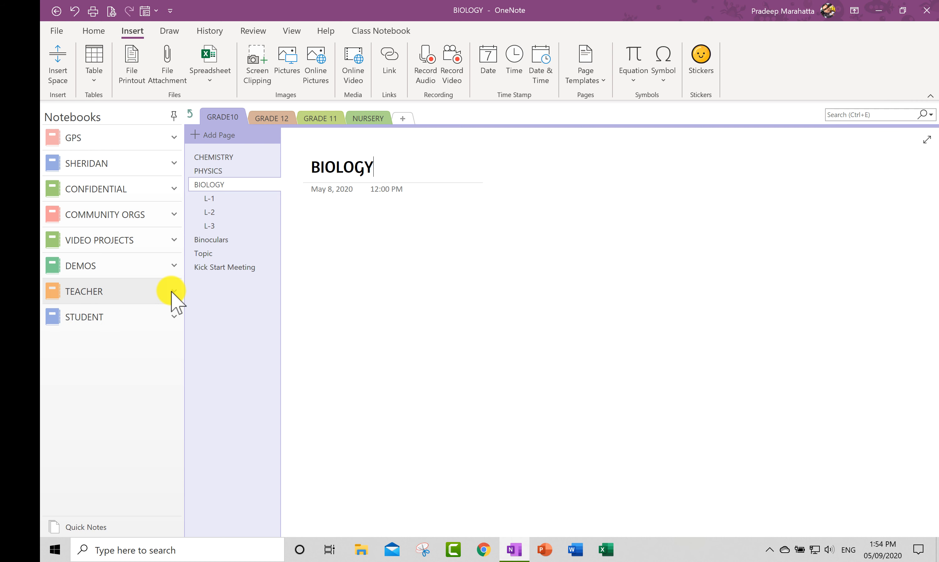
left_click(174, 292)
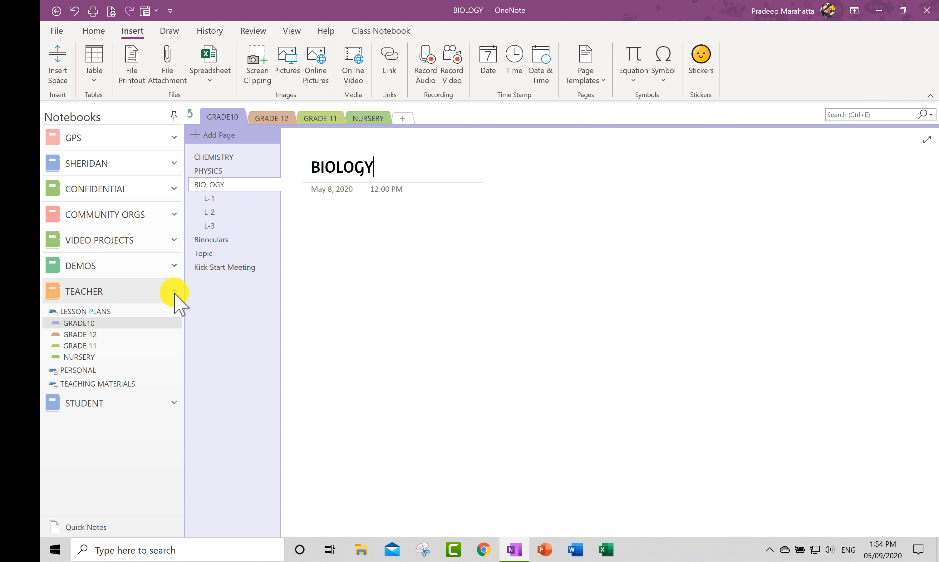
left_click(174, 292)
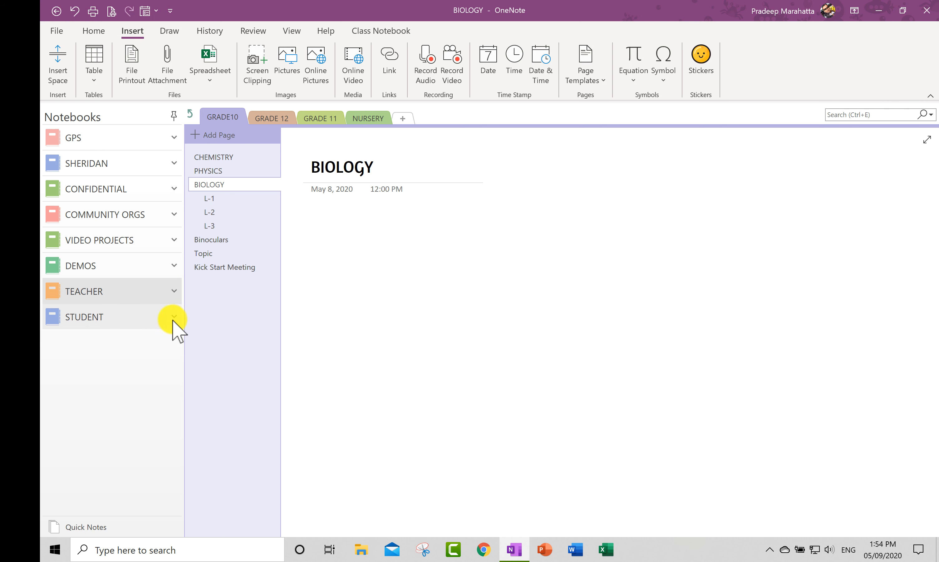
left_click(173, 317)
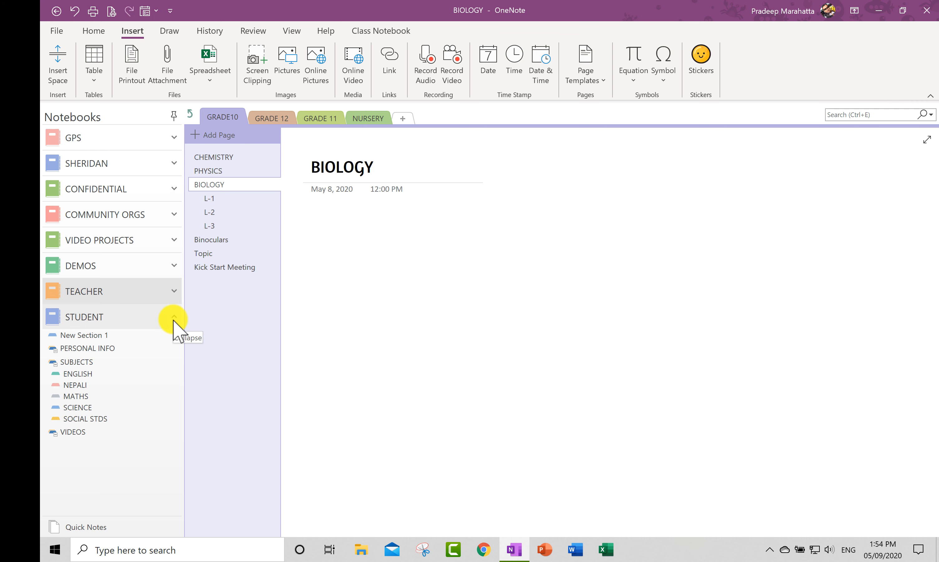
left_click(174, 317)
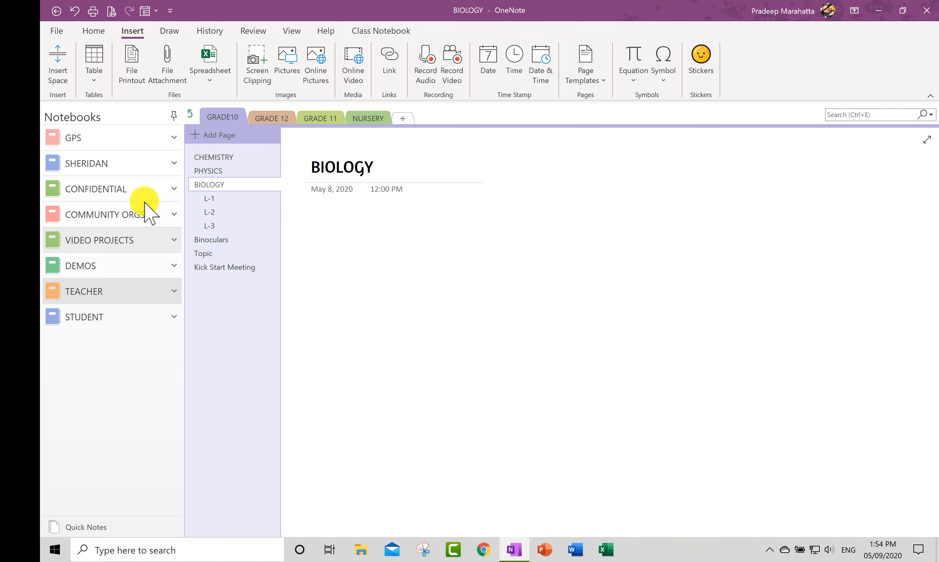
- Review all open notebooks listed on the Notebook Information page
left_click(55, 35)
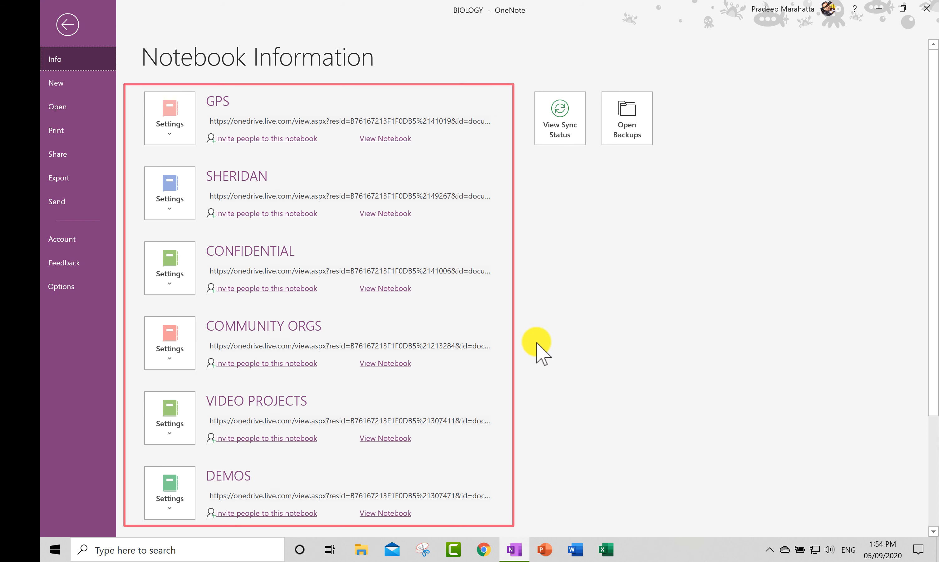
scroll(538, 345, "down", 1)
scroll(463, 329, "down", 2)
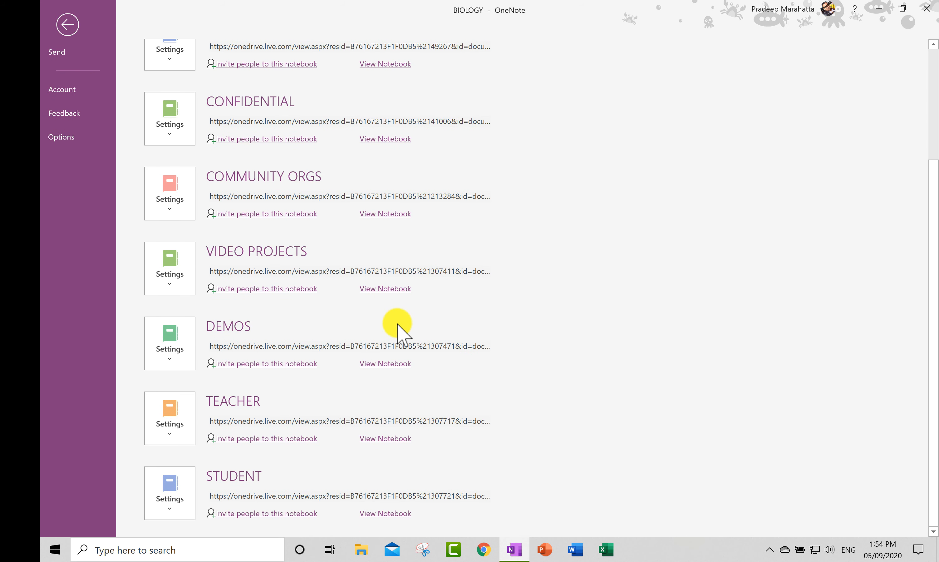
scroll(309, 301, "up", 1)
scroll(311, 244, "up", 1)
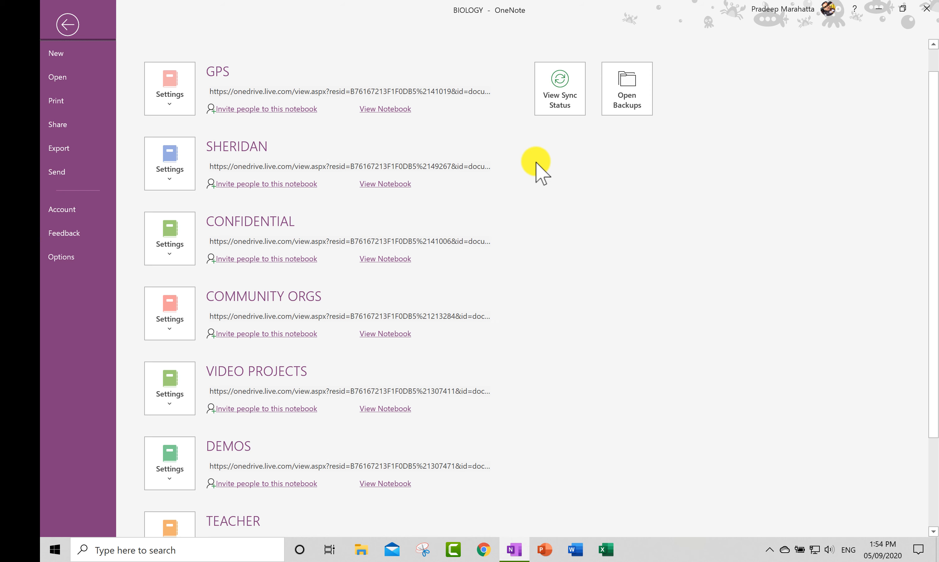
- View the locations for opening notebooks and the General page of OneNote Options, accepting the options without changes
left_click(65, 77)
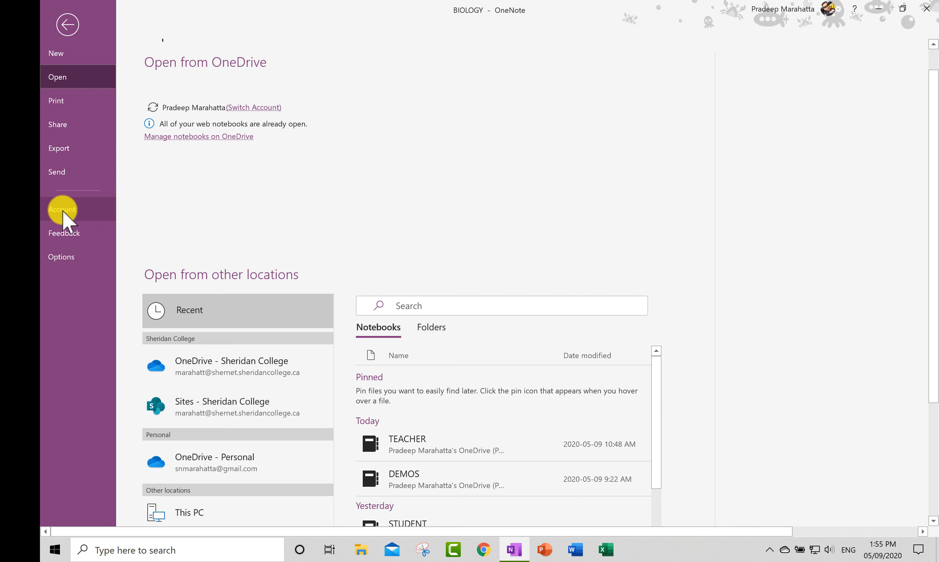
left_click(63, 258)
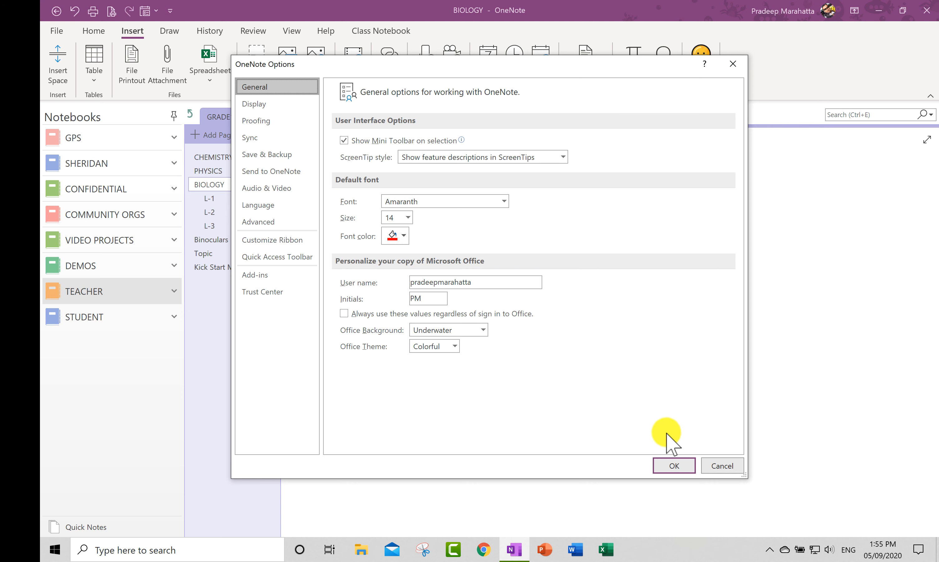
left_click(675, 465)
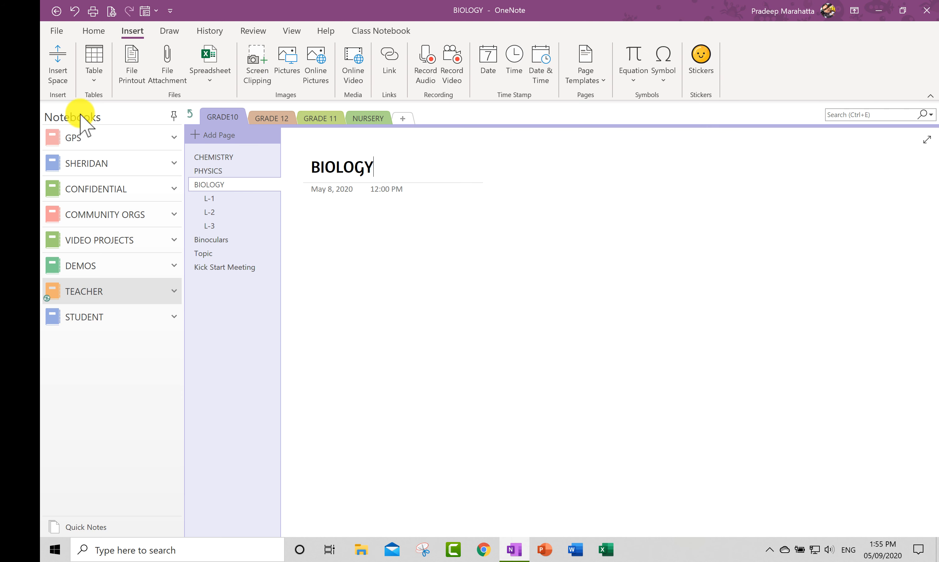
- Unpin the Notebooks pane, show the notebook list from the TEACHER notebook name, and pin it back
left_click(173, 115)
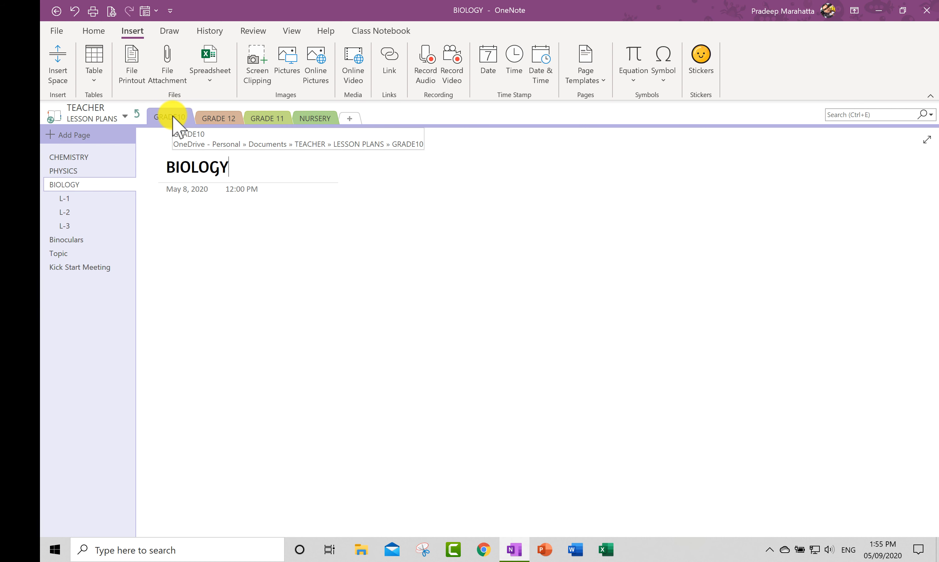
left_click(125, 117)
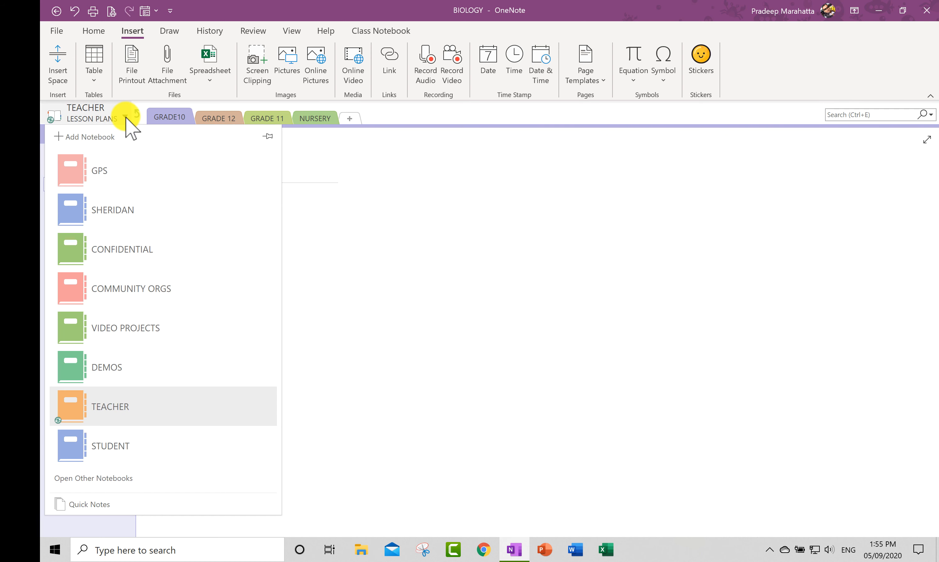
left_click(268, 137)
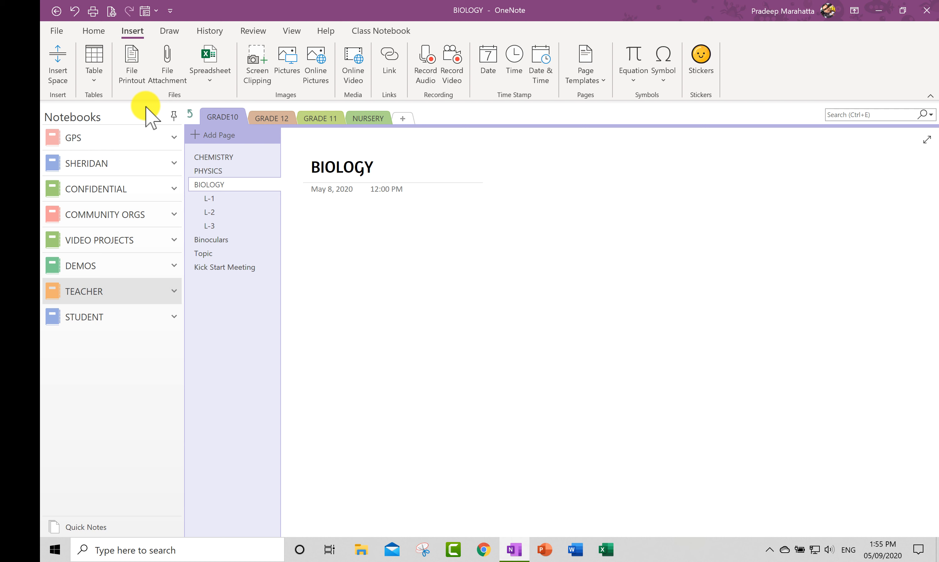
- Browse the section groups of the TEACHER notebook and open the LESSON PLANS group
left_click(172, 295)
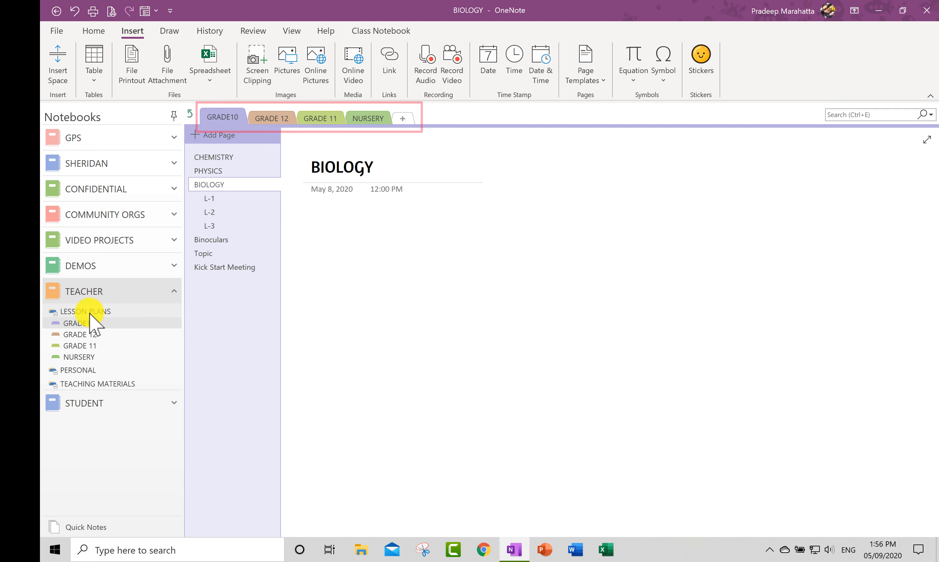
left_click(190, 114)
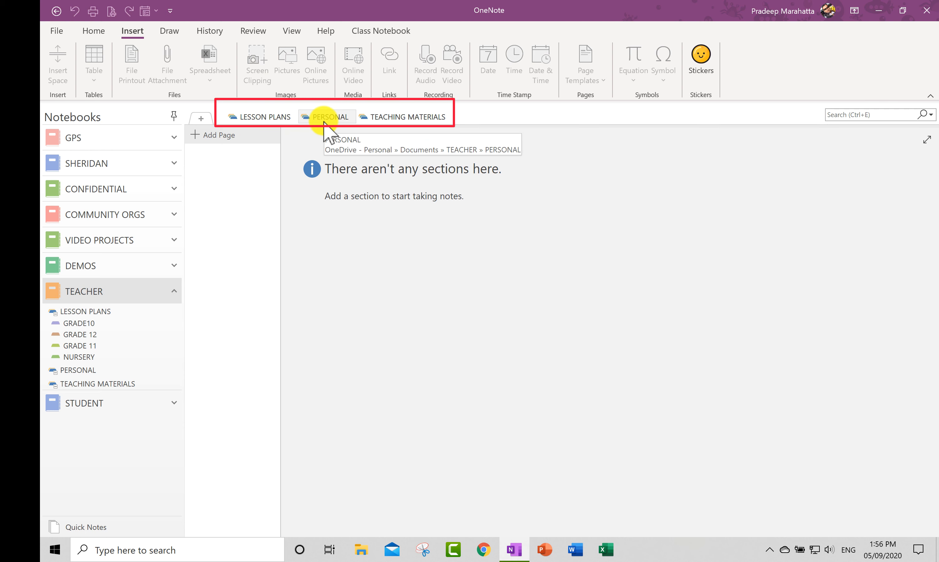
left_click(267, 116)
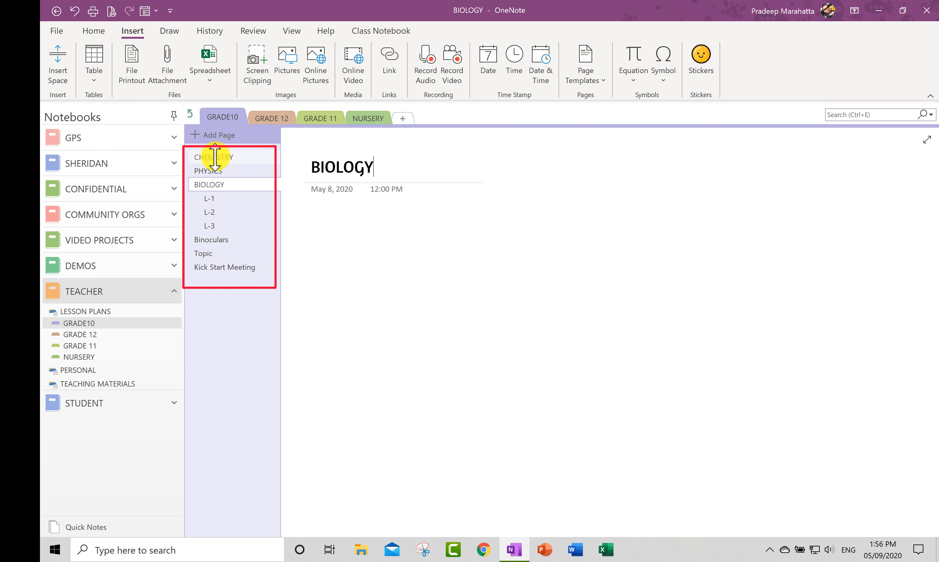
- View the PHYSICS and BIOLOGY pages and the subpages L-1, L-2 and L-3 in the GRADE10 section
left_click(216, 171)
left_click(216, 185)
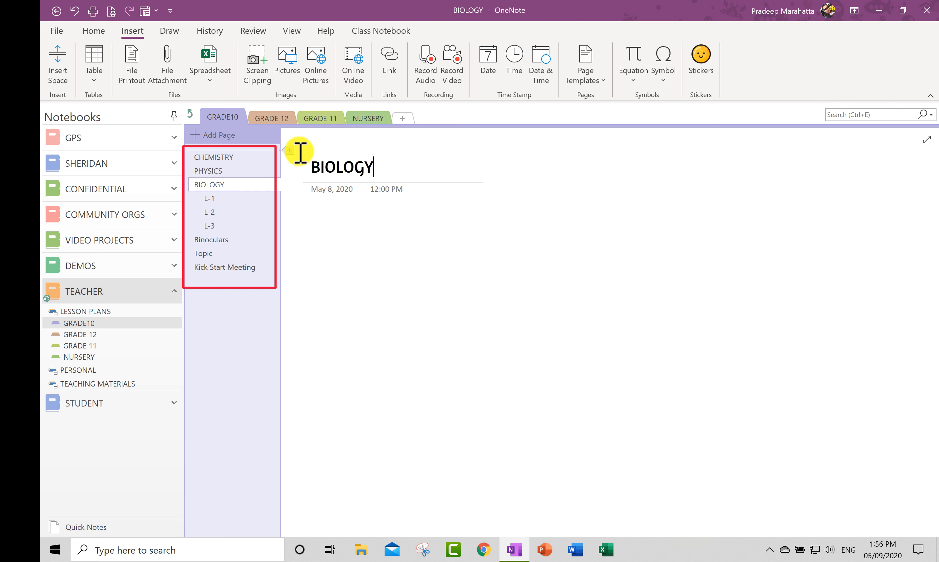
left_click(210, 201)
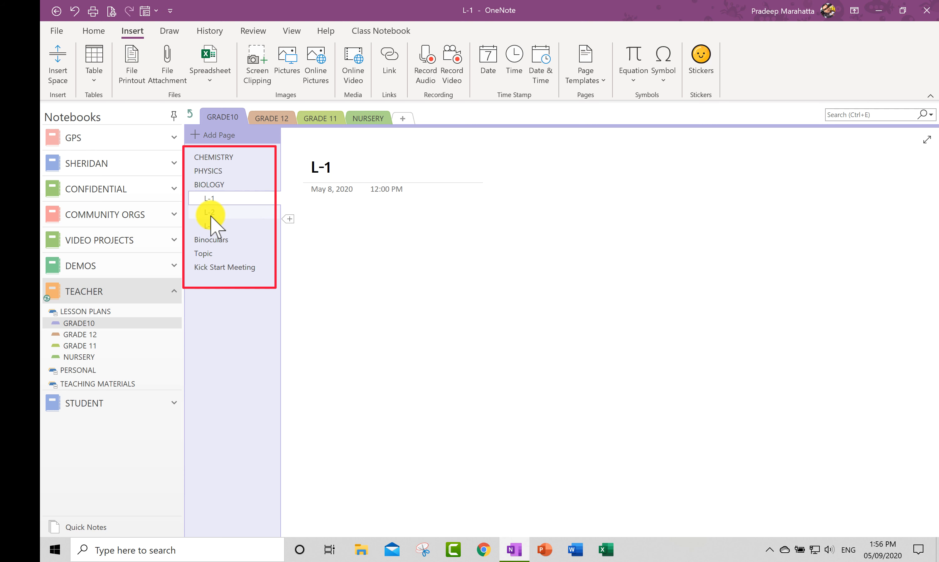
left_click(210, 214)
left_click(212, 226)
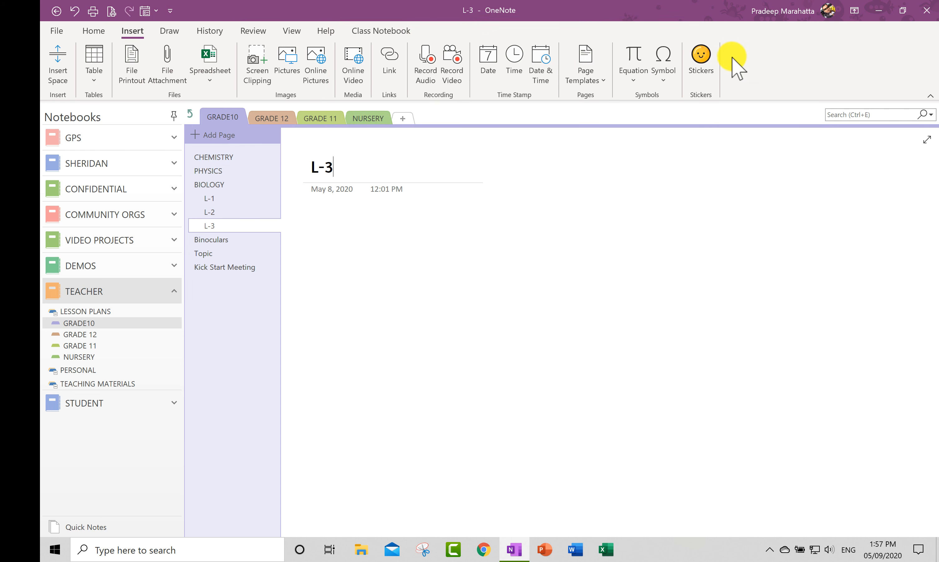
- View the Customize the Ribbon settings and accept them without changes
right_click(759, 54)
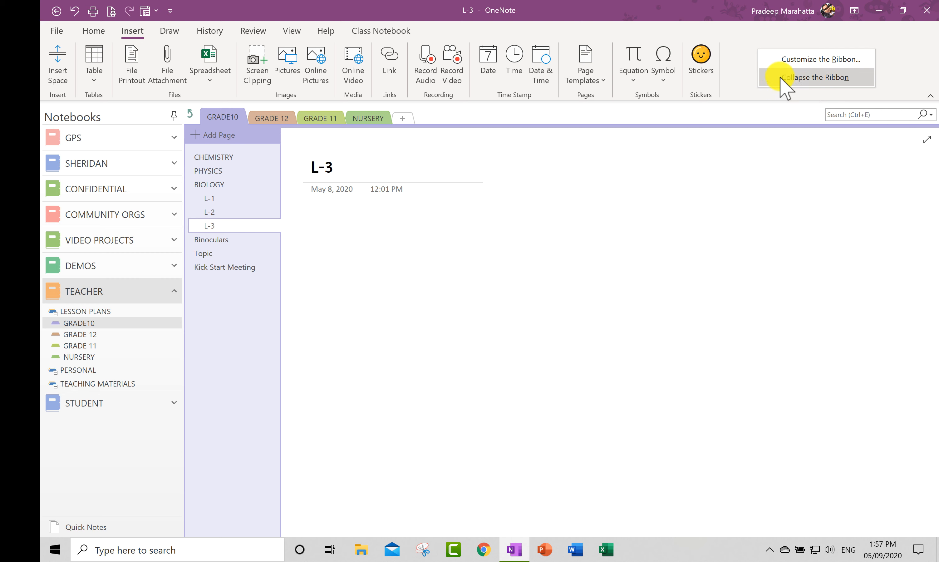
left_click(804, 60)
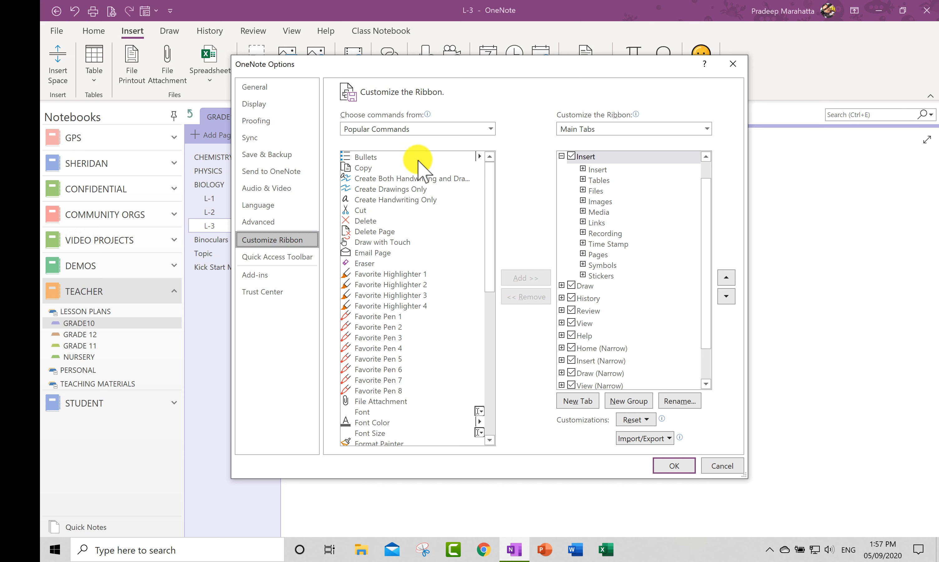
left_click(673, 467)
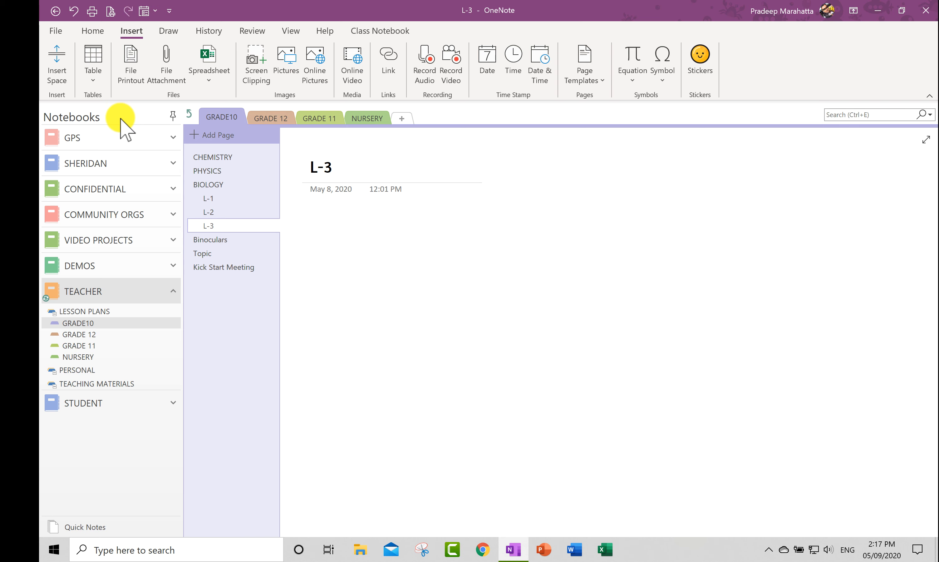
- Create a new notebook named Demo1 in OneDrive - Personal without inviting other people
left_click(56, 31)
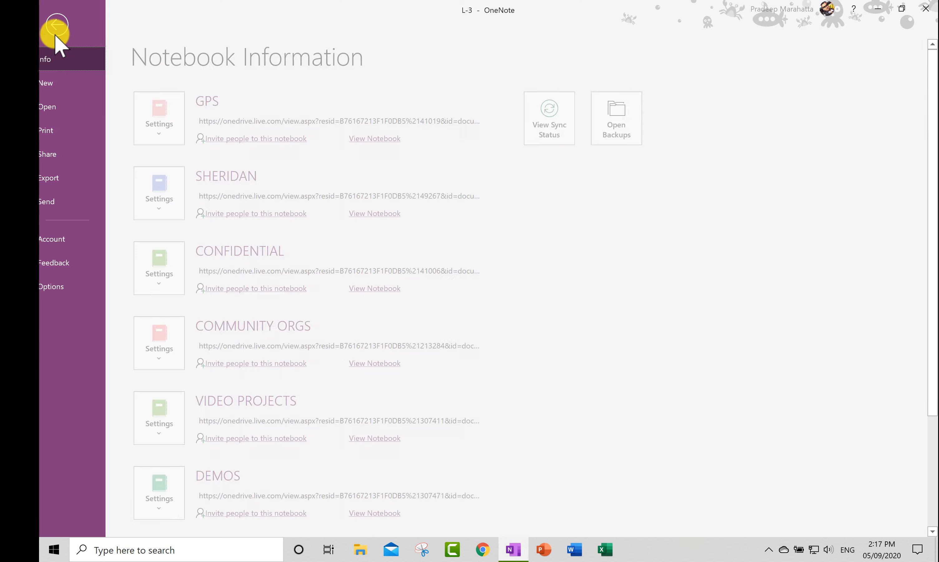
left_click(63, 82)
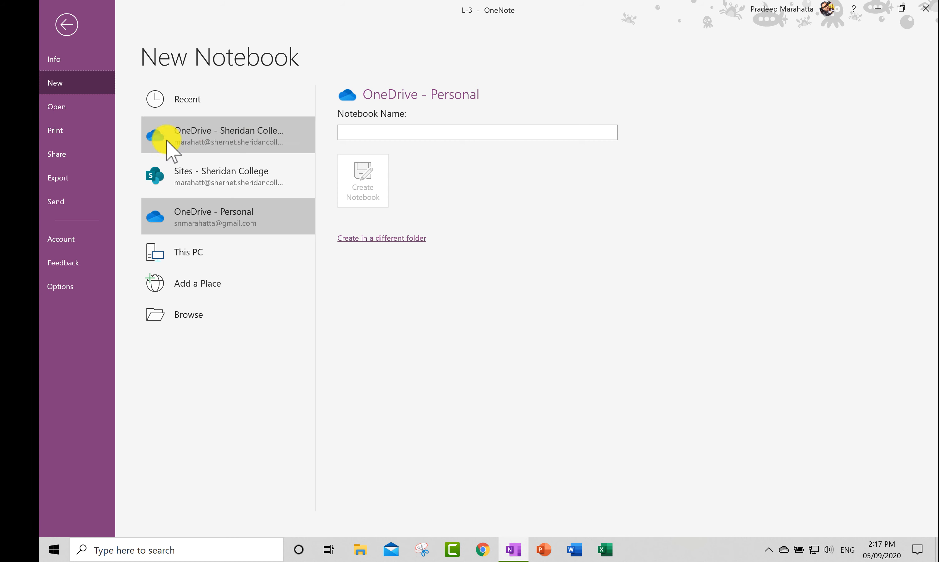
left_click(451, 130)
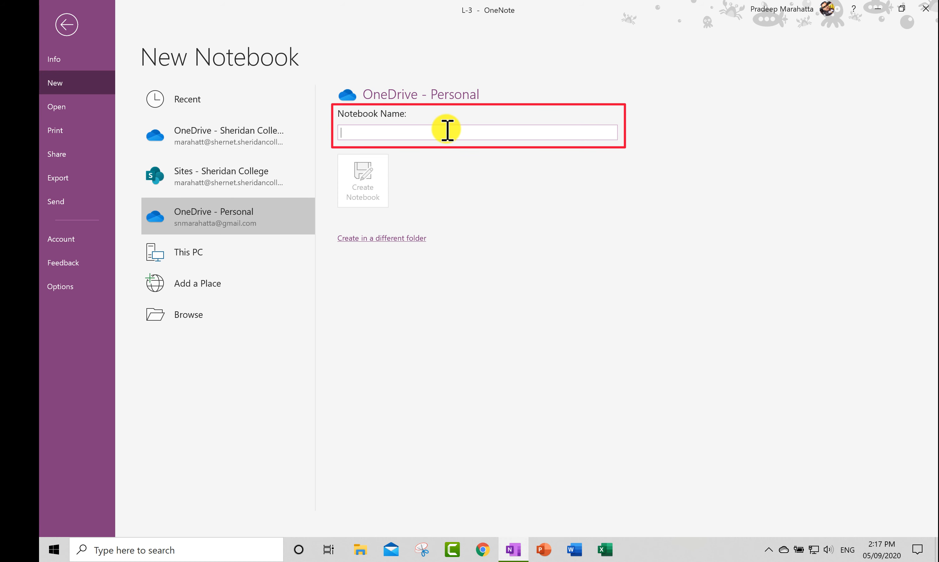
type("Demo1")
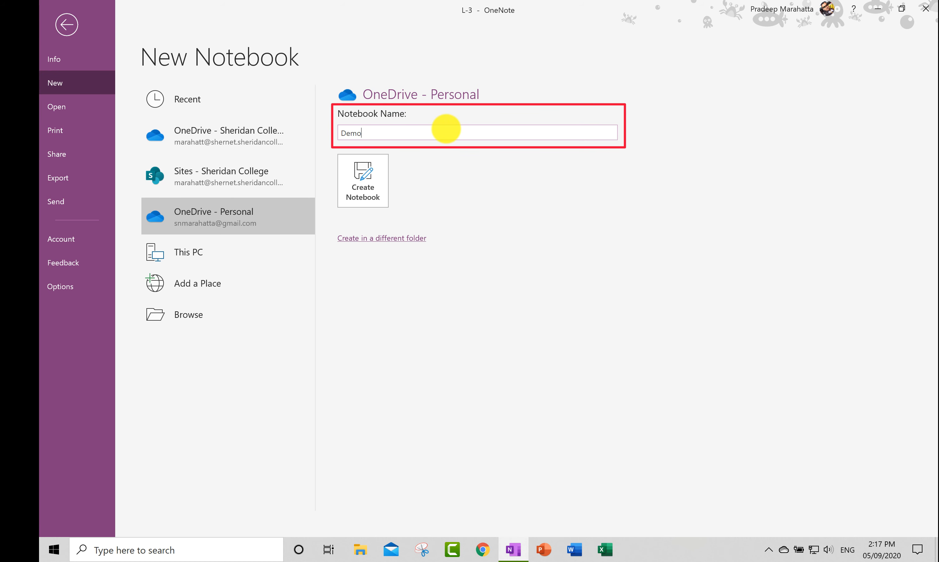
left_click(361, 171)
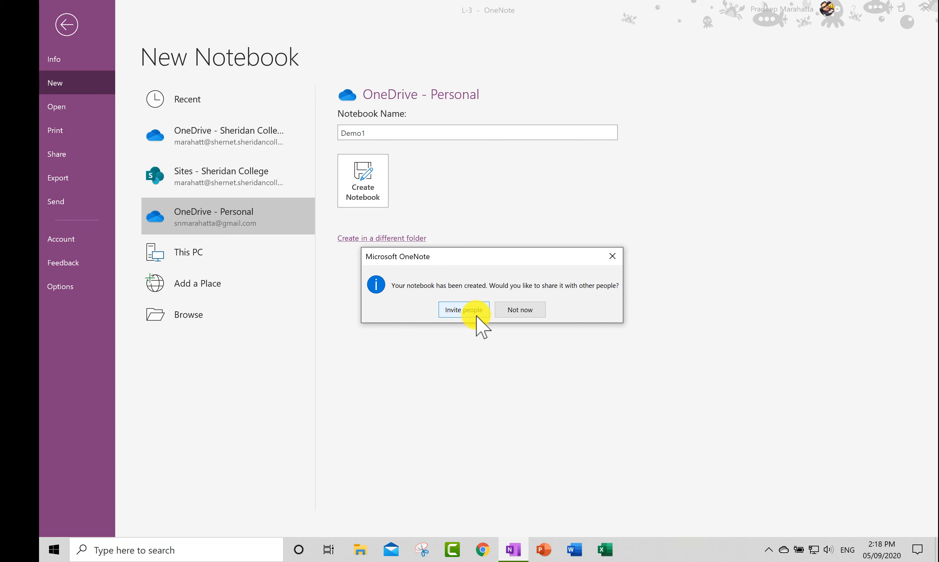
left_click(532, 314)
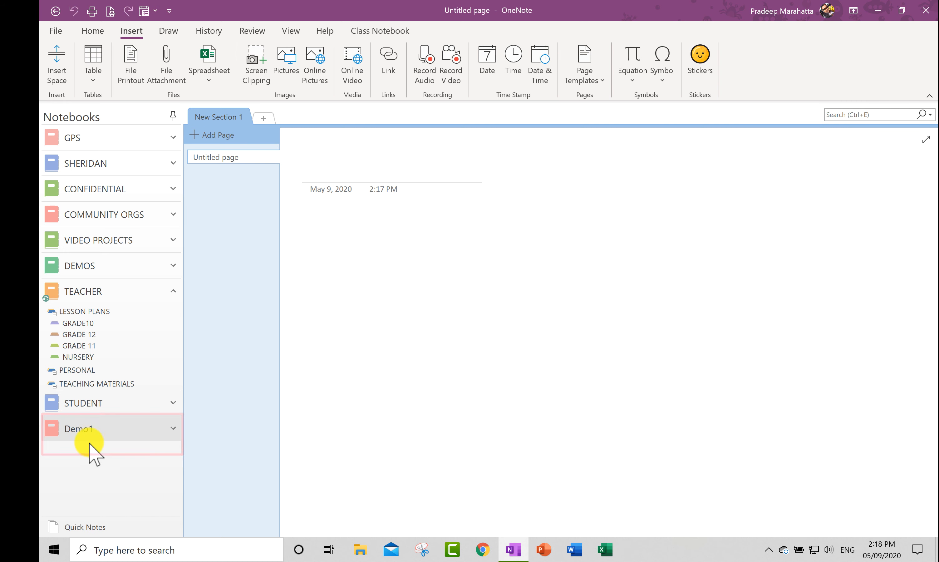
right_click(73, 462)
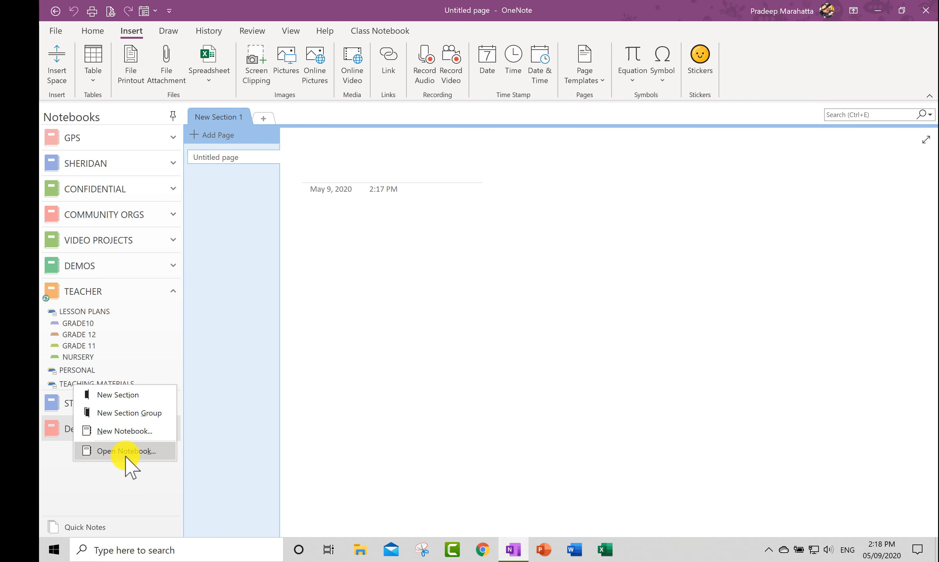
left_click(133, 490)
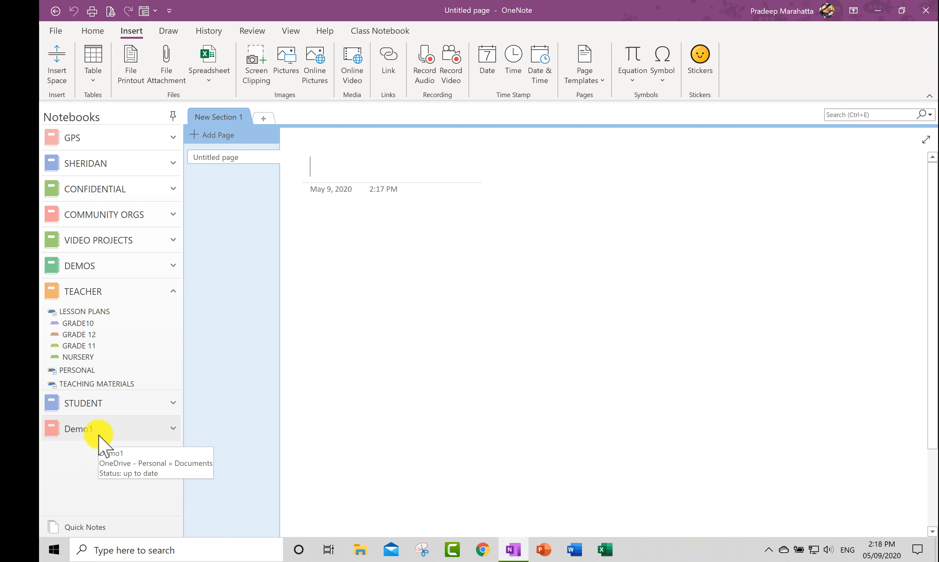
- Create a section group named Grade11 in the Demo1 notebook
left_click(58, 435)
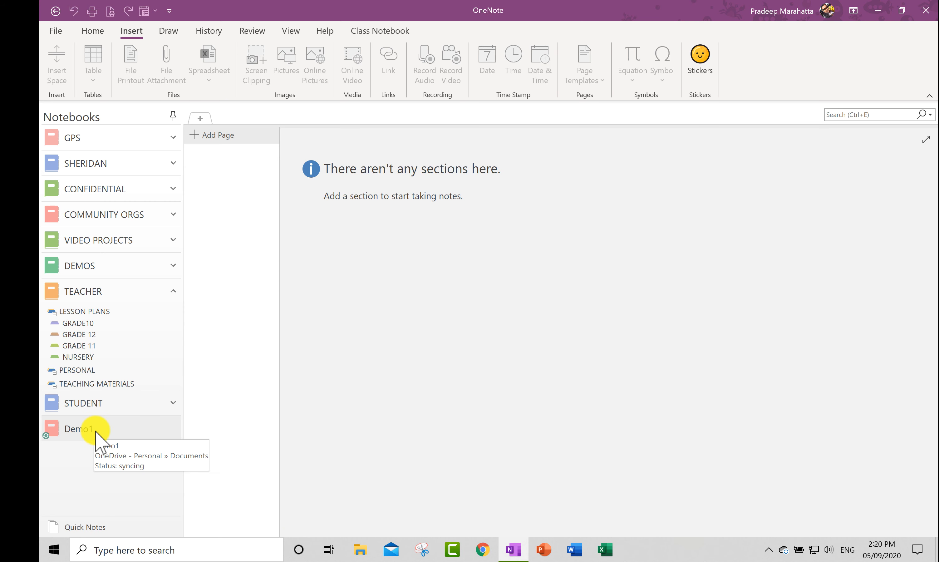
right_click(238, 118)
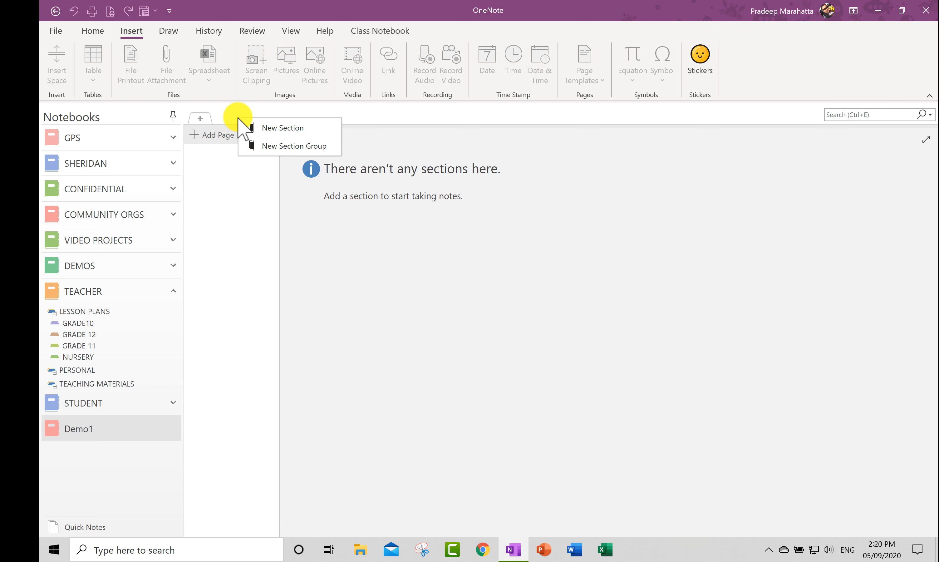
left_click(269, 148)
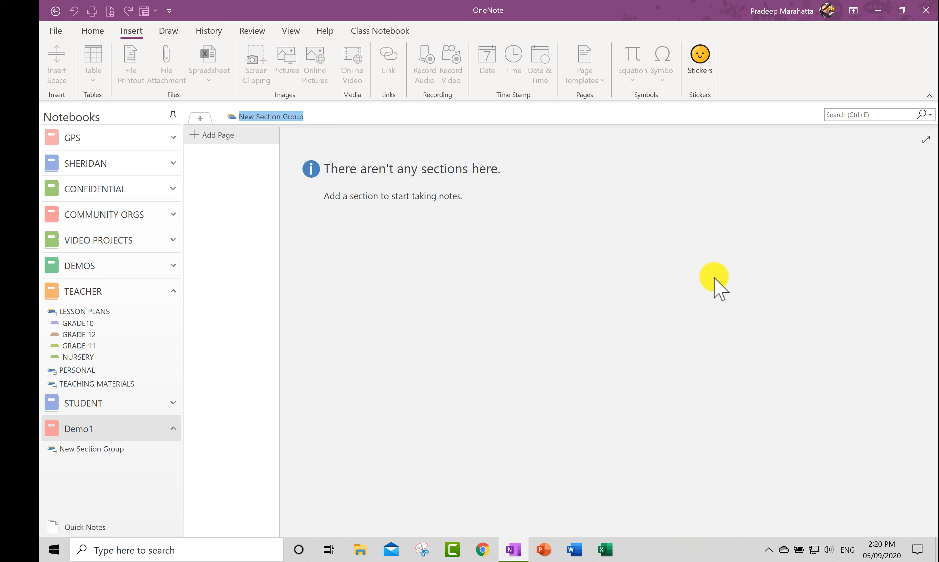
type("Grade11")
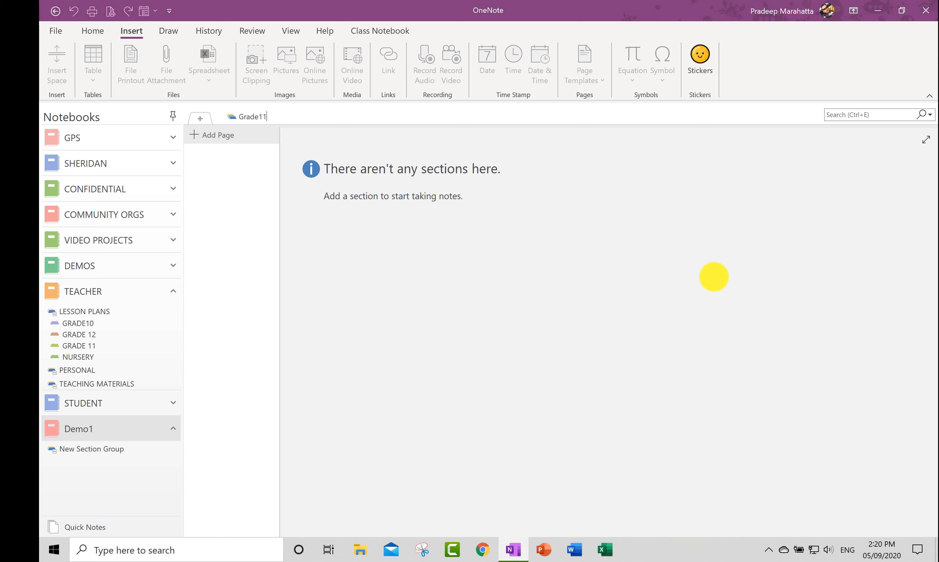
left_click(714, 278)
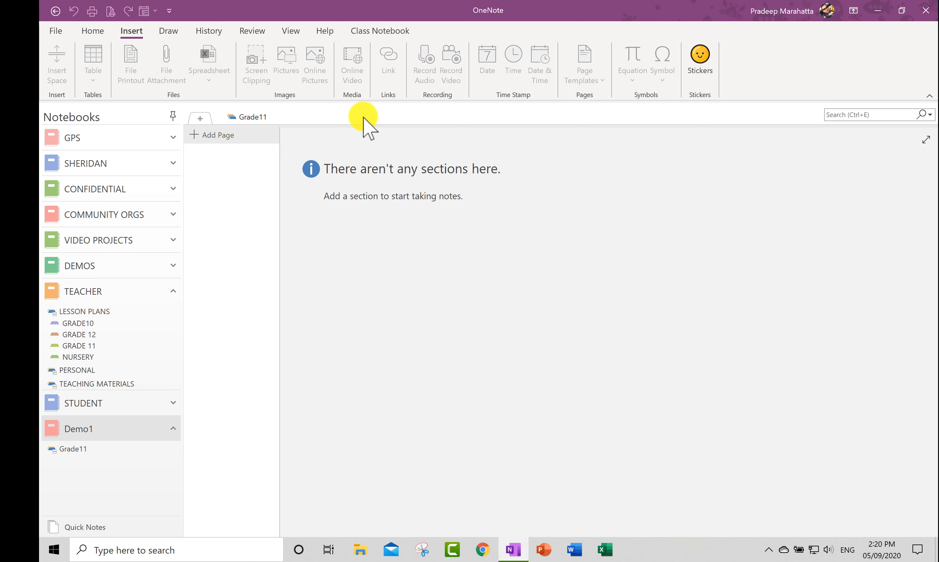
- Add a new section to the Demo1 notebook and another one inside the Grade11 section group
left_click(244, 117)
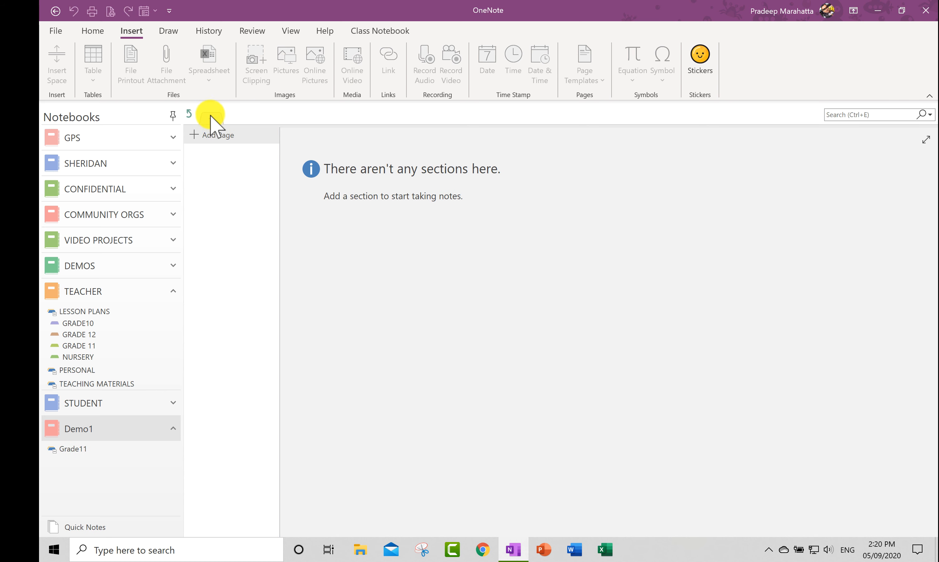
left_click(189, 114)
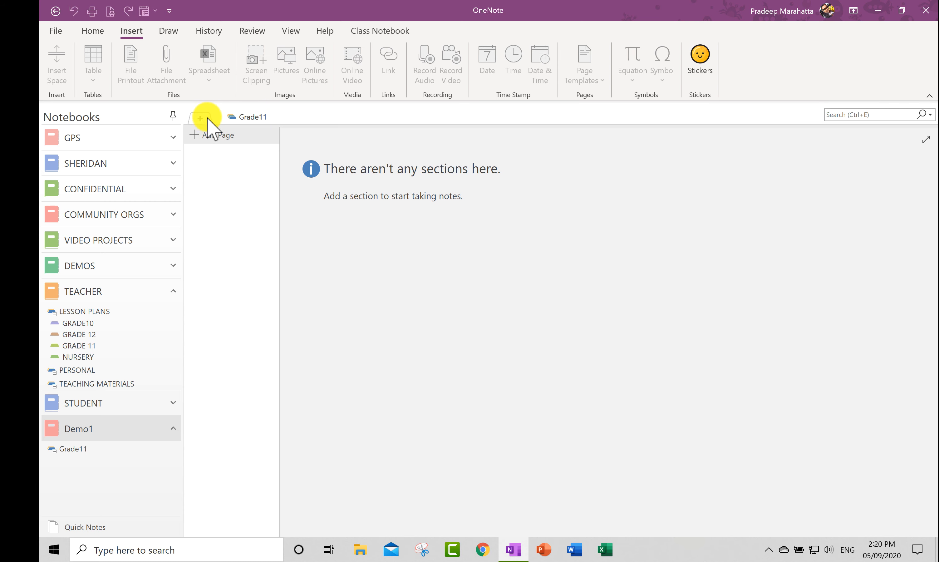
right_click(249, 118)
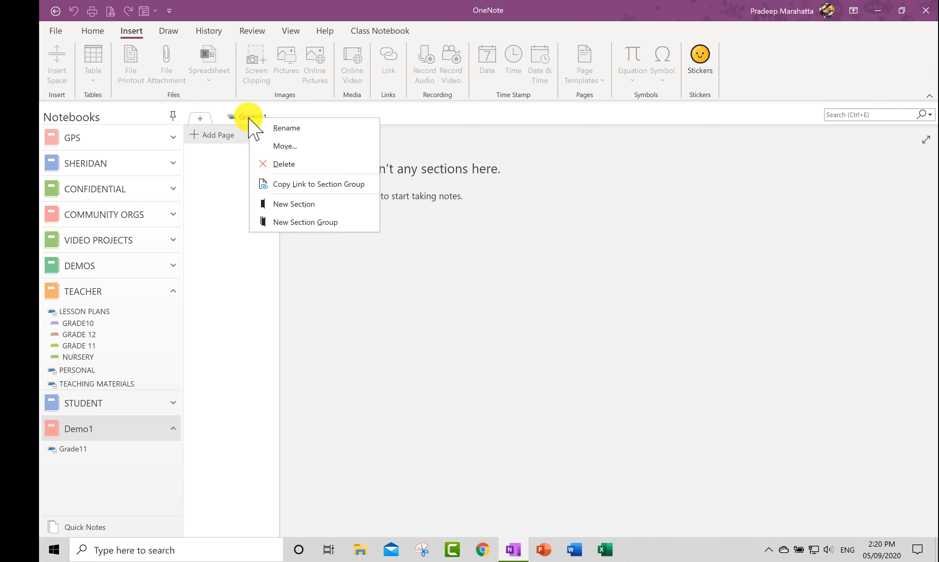
left_click(302, 205)
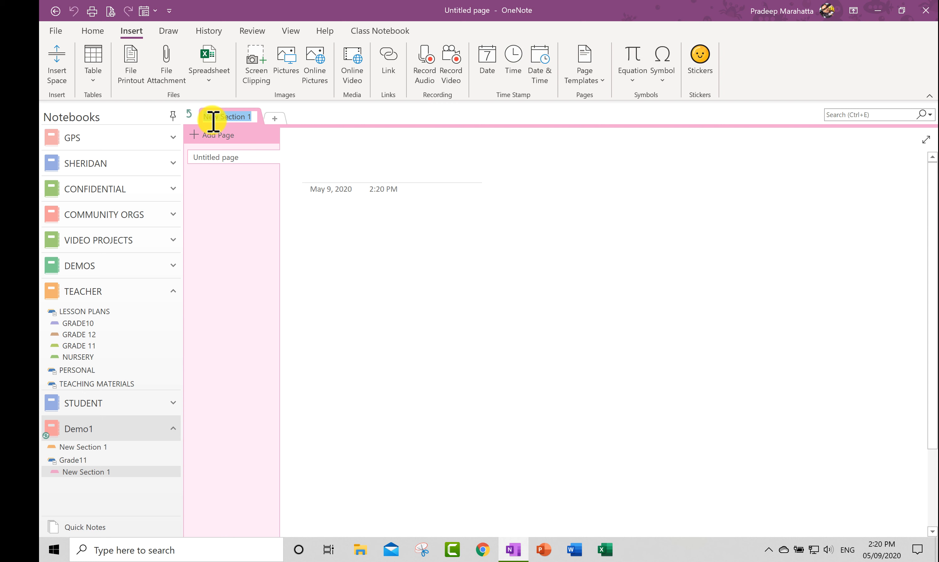
key("Return")
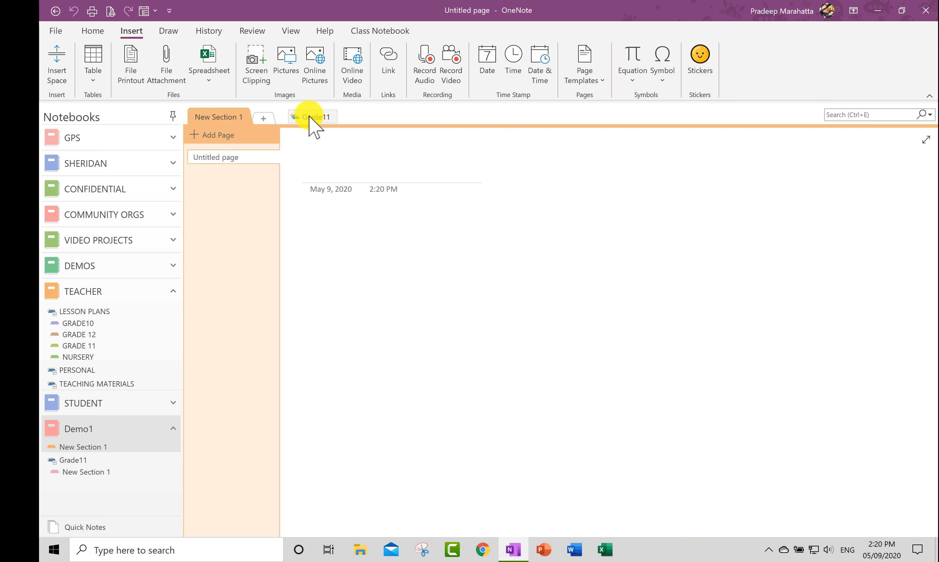
- Open the Grade11 section group and rename its section as English
left_click(309, 119)
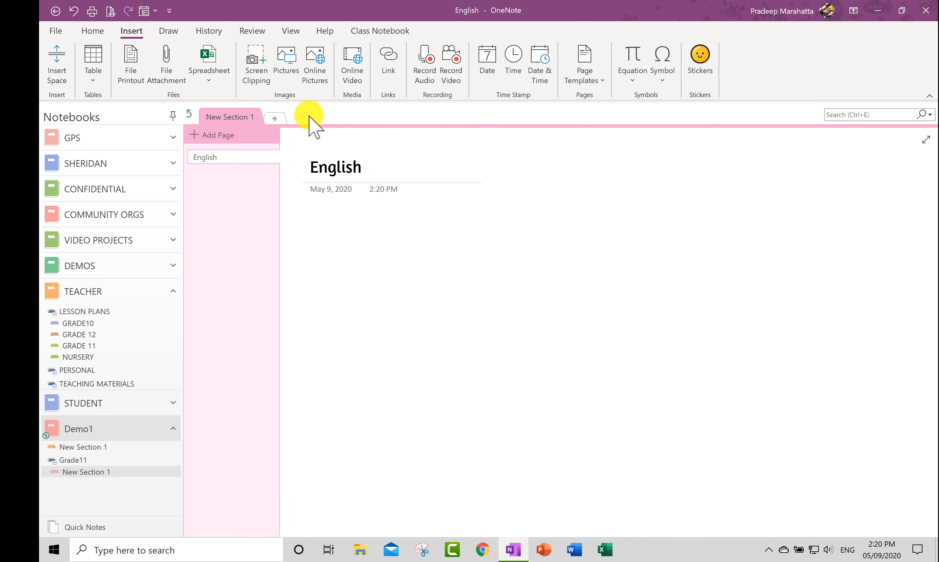
right_click(232, 117)
left_click(260, 127)
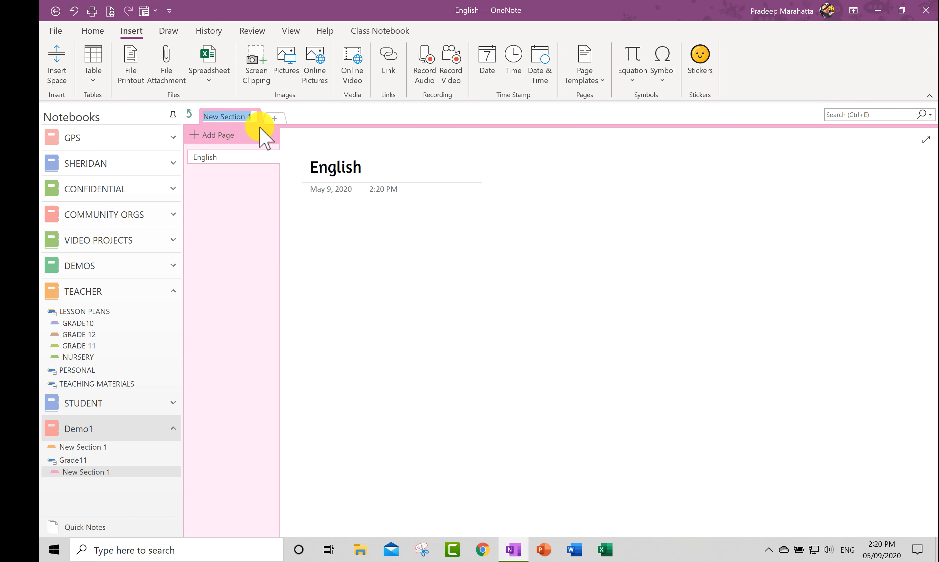
type("Engl")
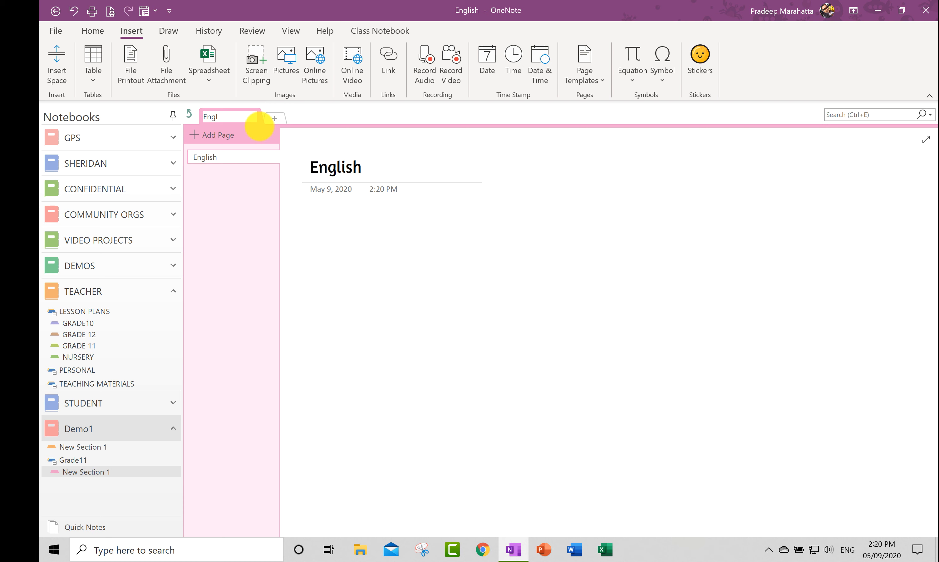
type("ish")
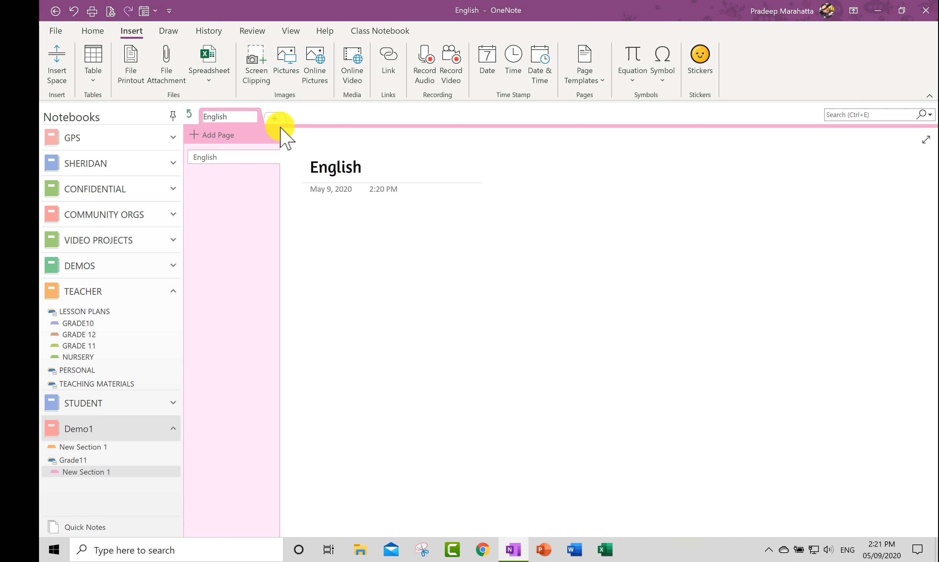
- Add a section named Science to the Grade11 section group, keeping the page title empty
left_click(274, 118)
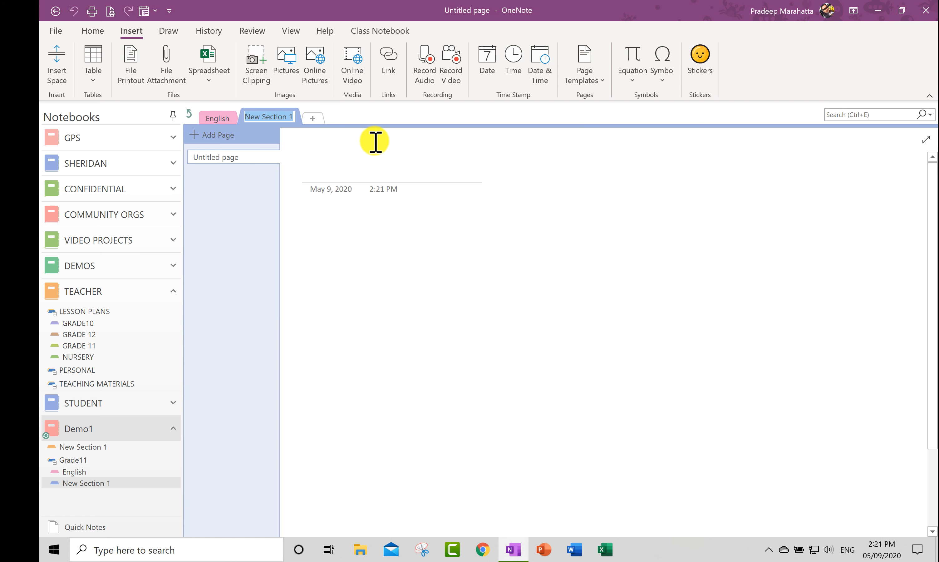
type("Sc")
type("iene")
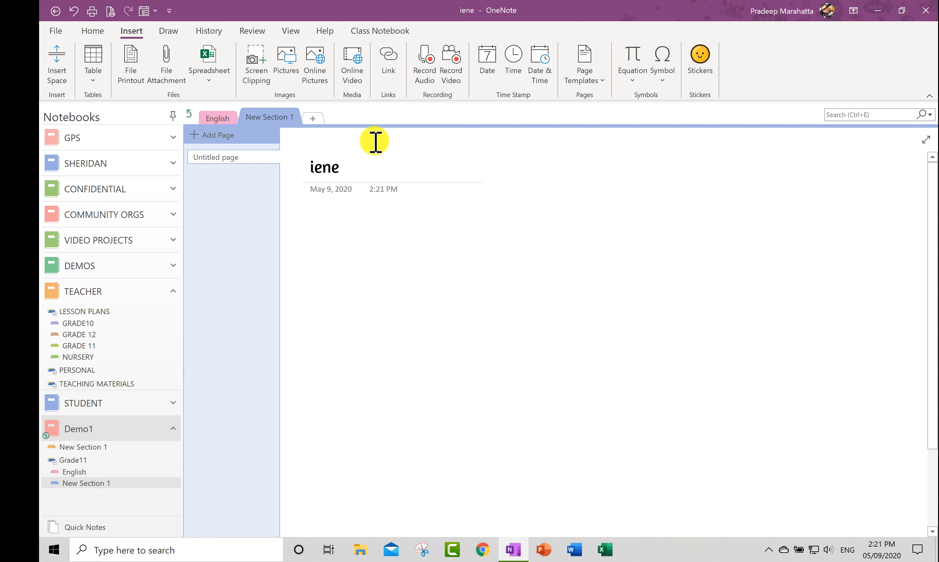
key("BackSpace")
key("BackSpace")
key("BackSpace")
key("BackSpace")
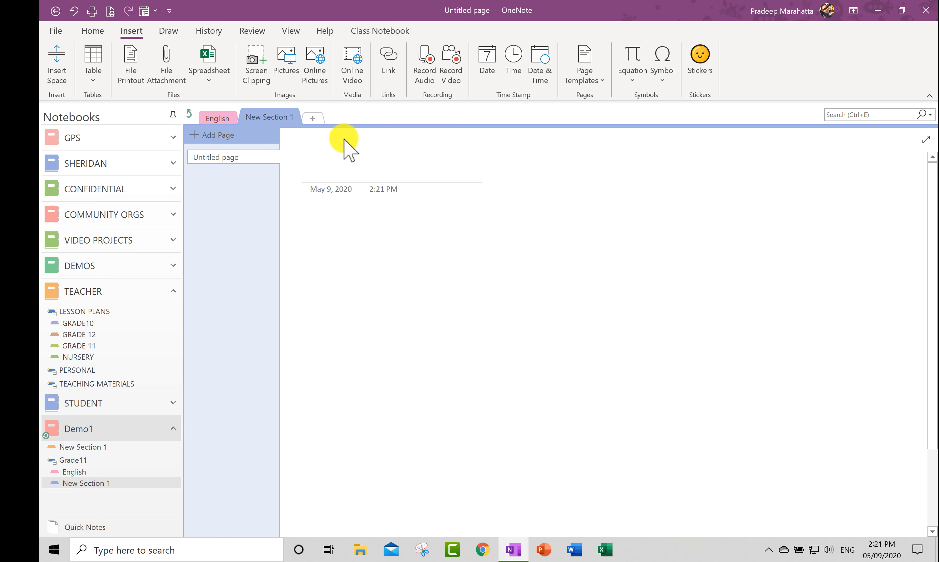
double_click(280, 119)
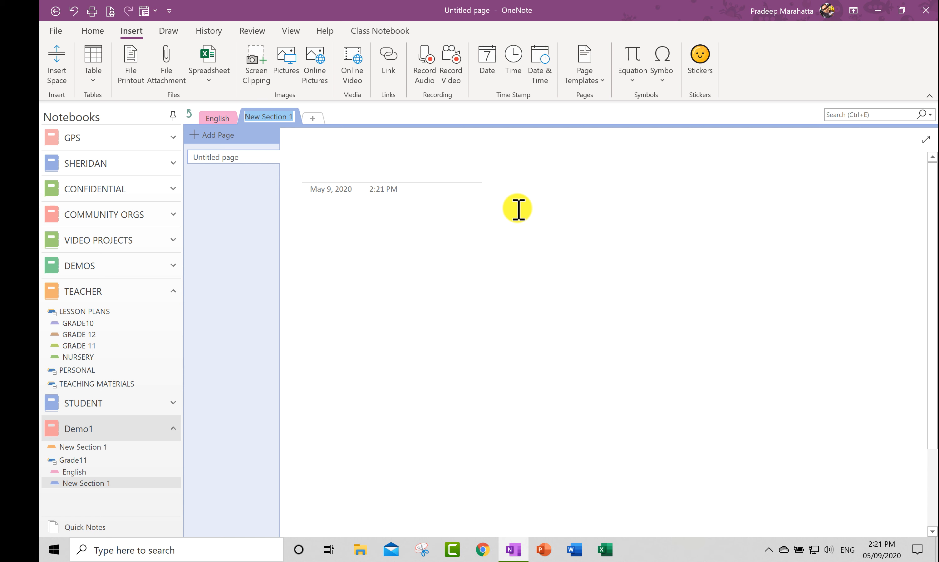
type("Ssci")
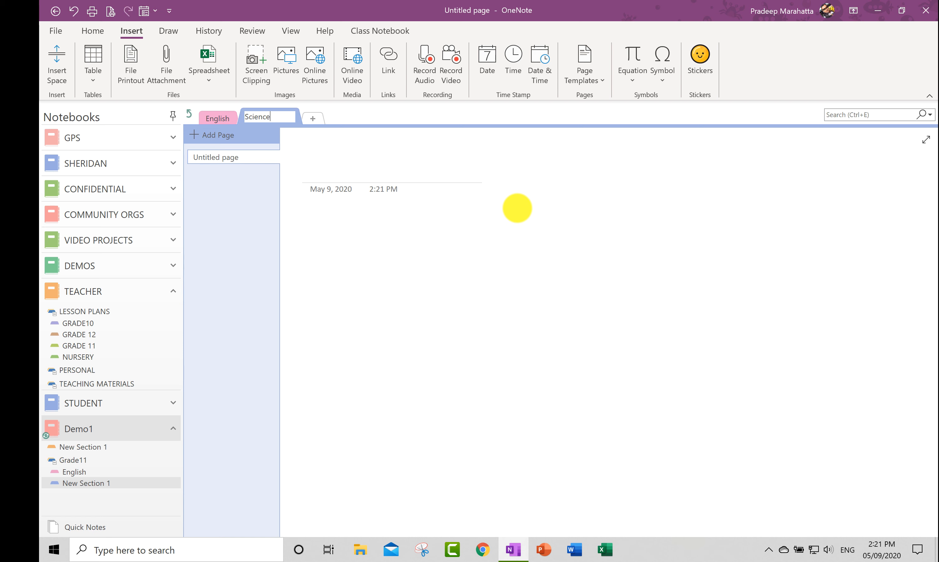
- Add a section named Maths after Science in the Grade11 section group
left_click(312, 118)
key("Return")
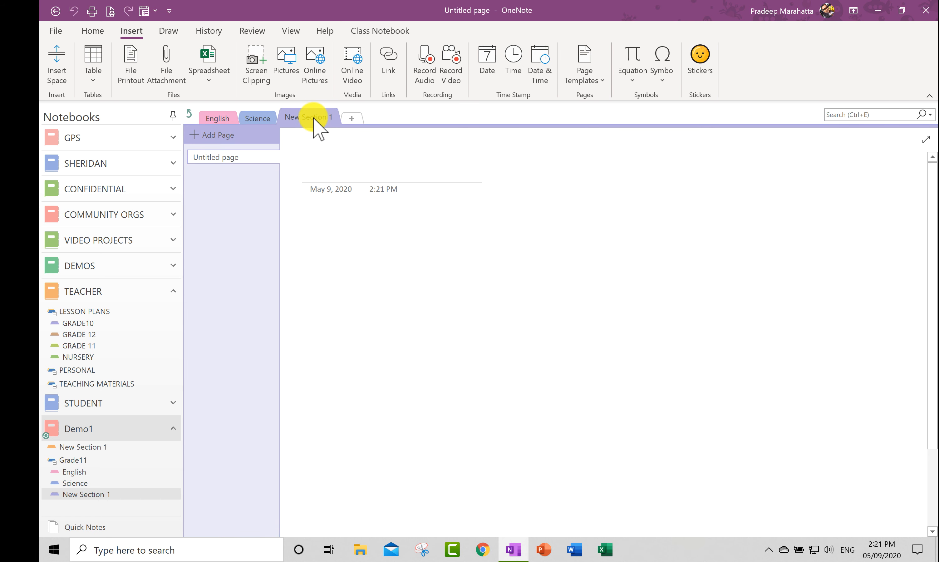
right_click(318, 128)
left_click(340, 126)
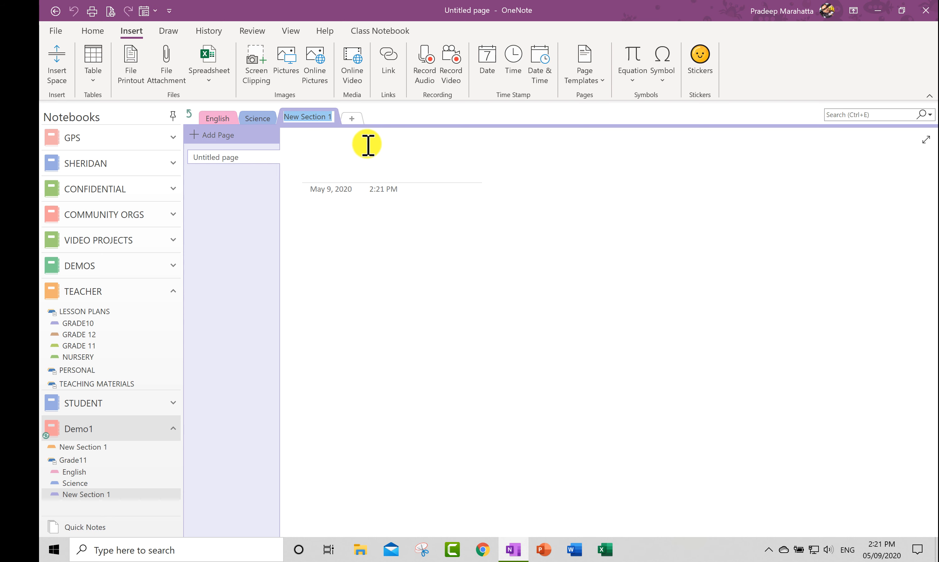
type("Maths")
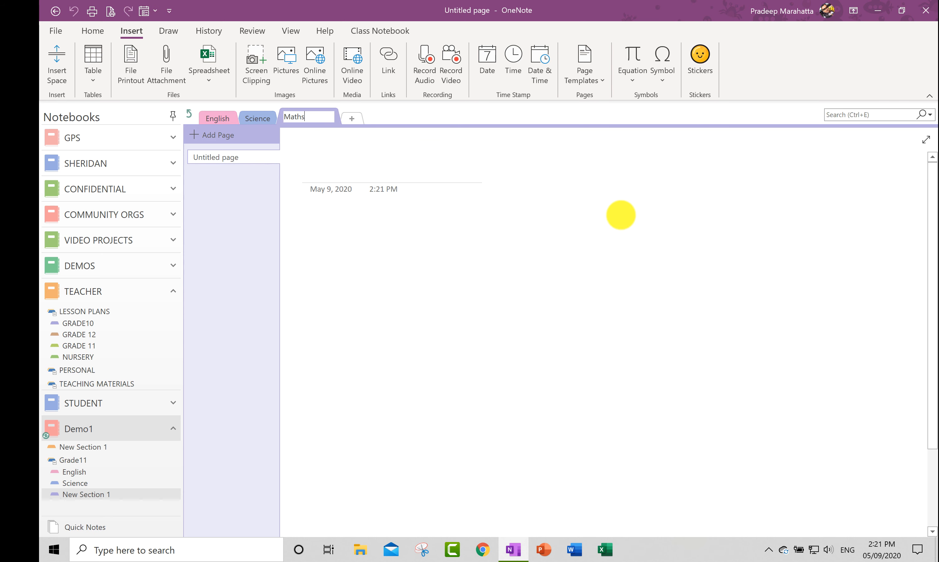
- Open the English section and change its page title to Listening
left_click(214, 122)
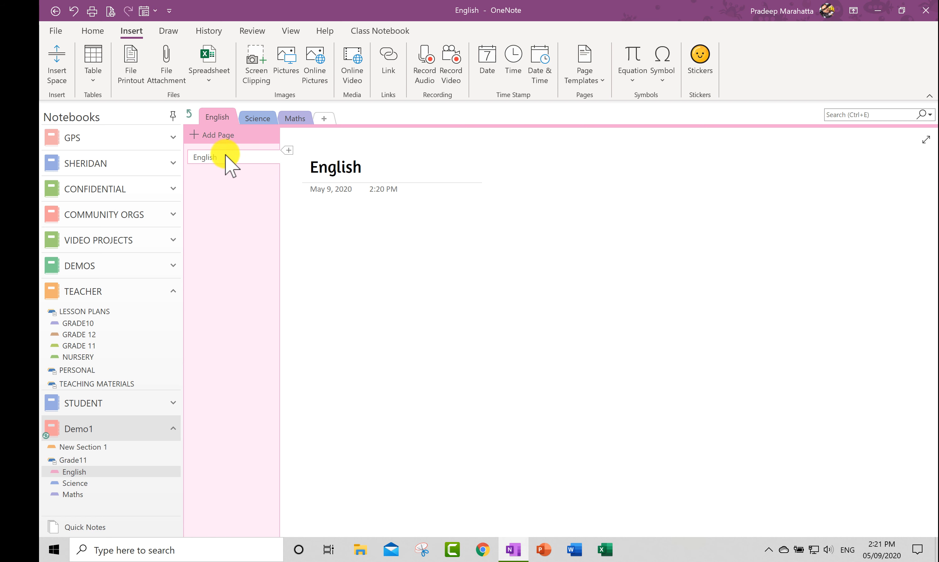
double_click(350, 165)
type("Listening")
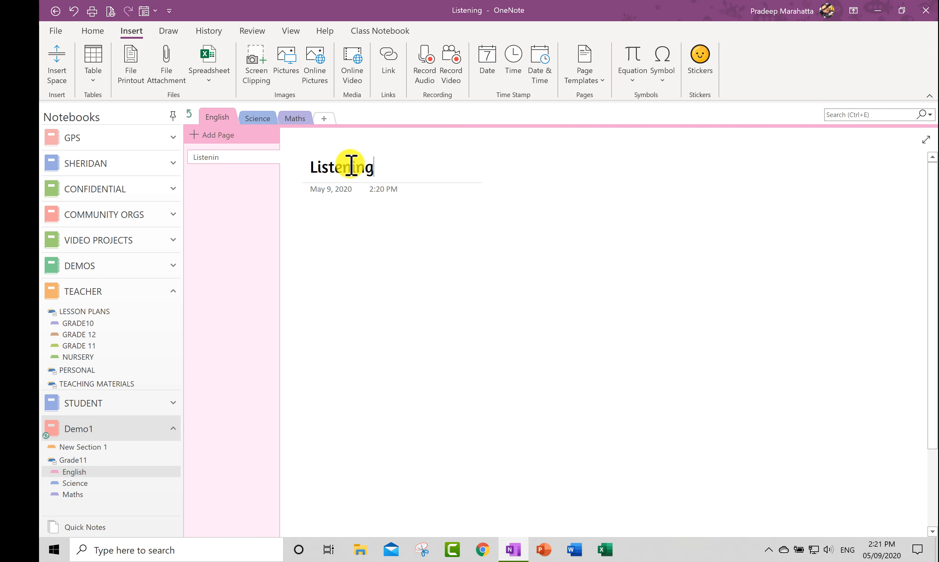
- Add pages titled Speaking, Reading and Writing to the English section
left_click(212, 174)
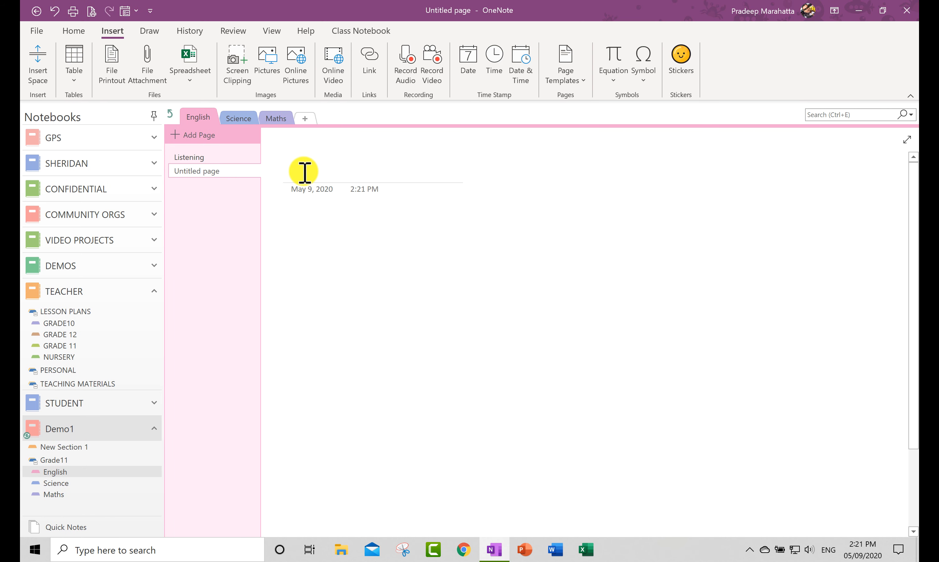
type("Speaking")
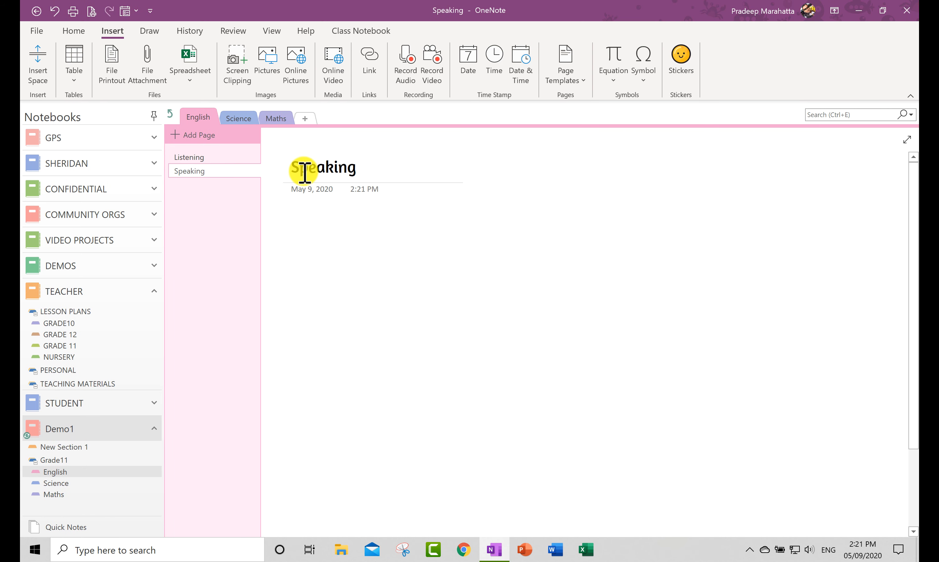
left_click(204, 136)
type("Reading")
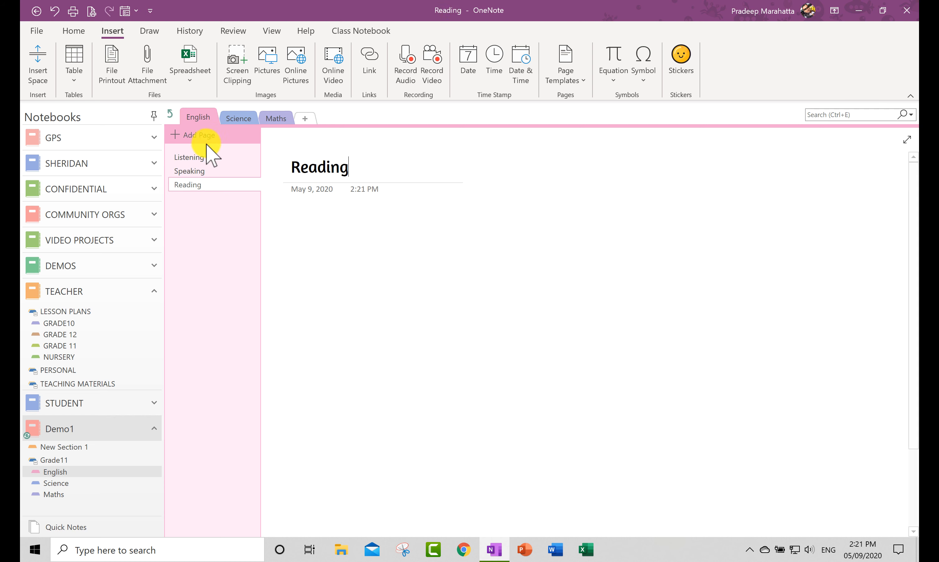
left_click(208, 142)
type("Writing")
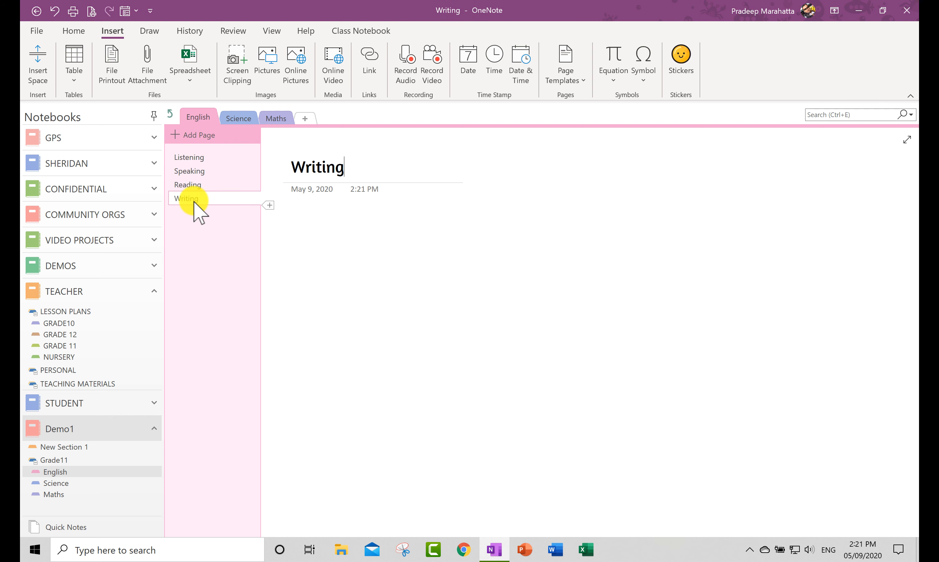
- Add pages titled Grammar and Literature to the English section
left_click(189, 140)
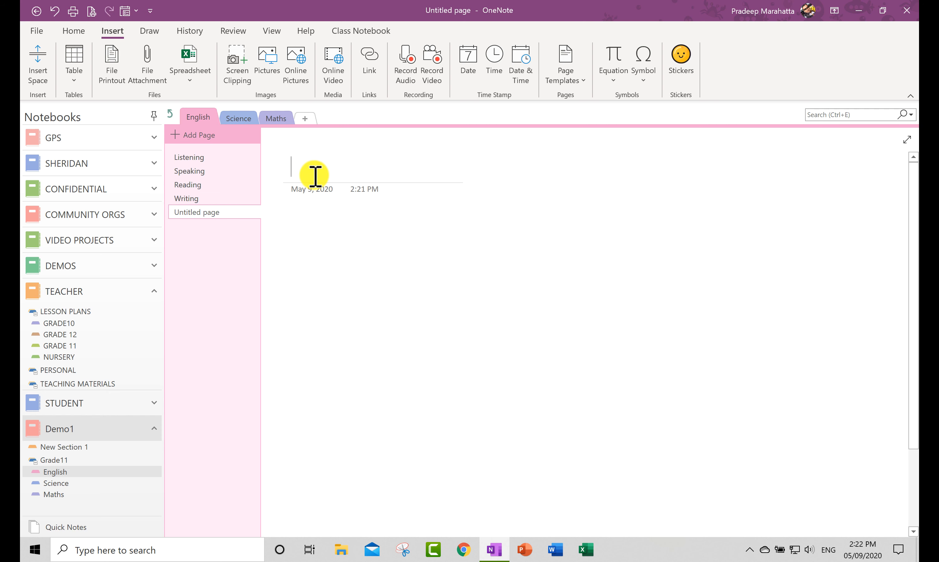
type("Grammar")
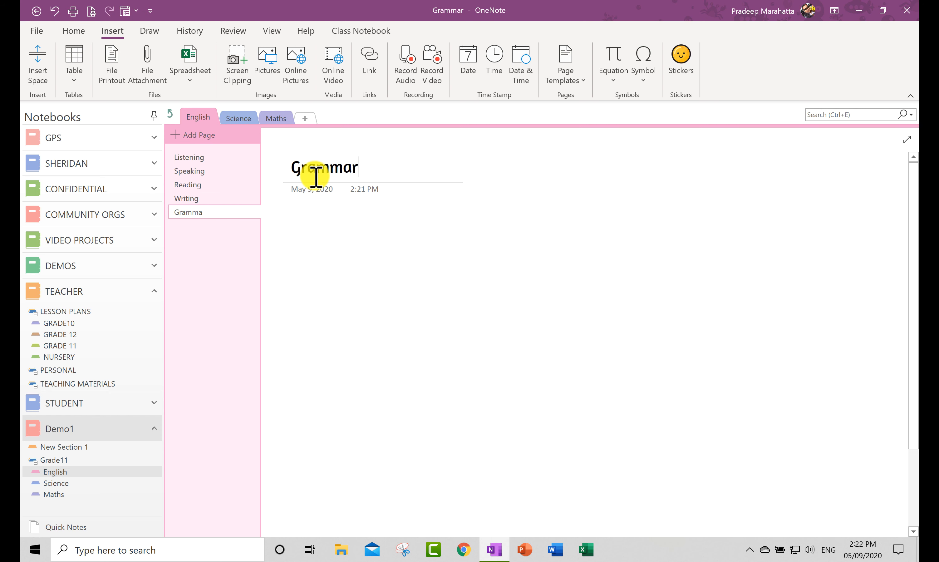
left_click(210, 136)
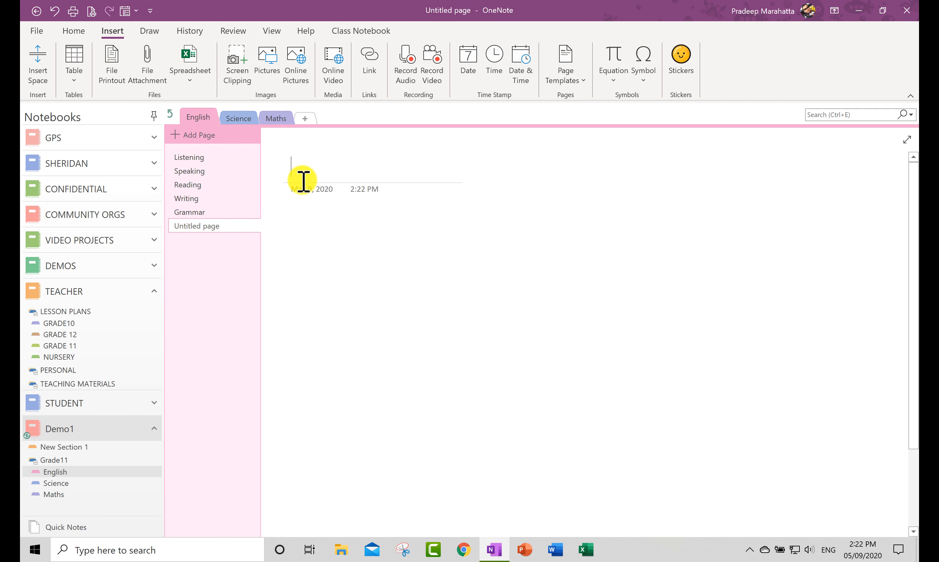
type("Literature")
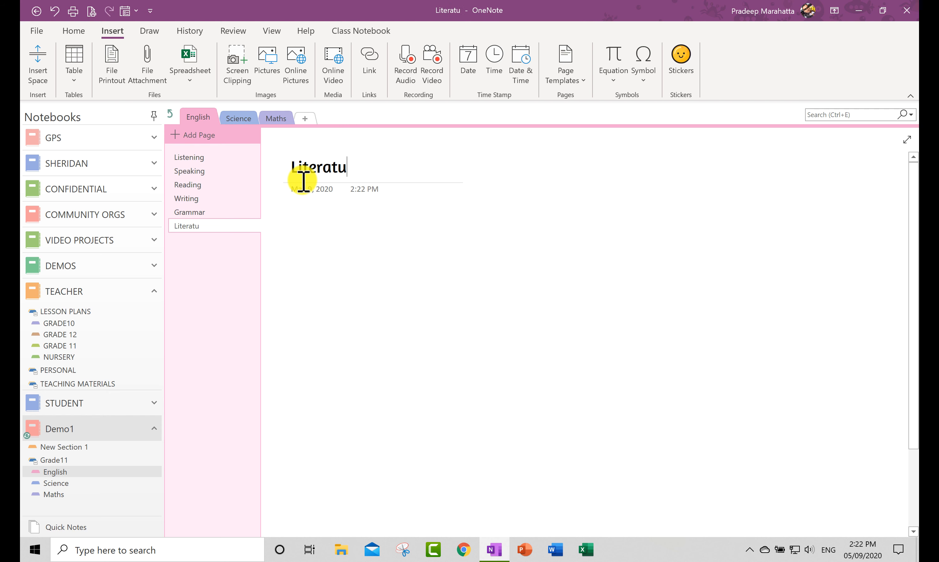
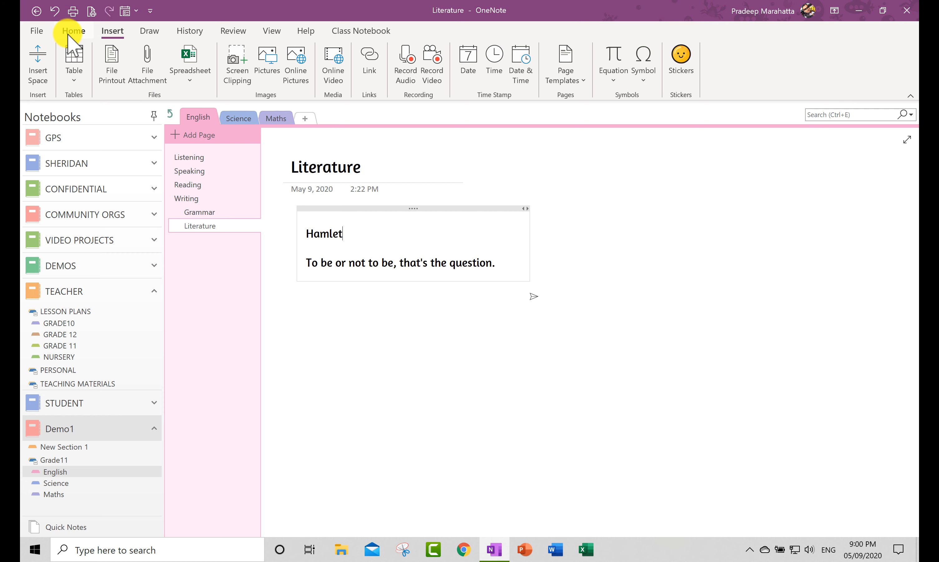
- Examine the basic text formatting options: fonts, sizes, subscript and superscript, strikethrough, bullet library and numbering
left_click(69, 32)
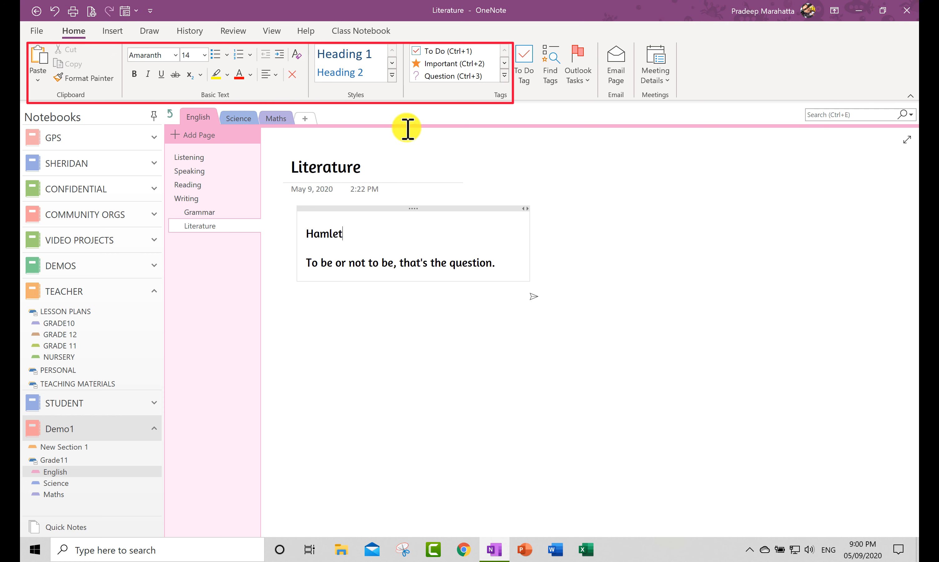
left_click(176, 55)
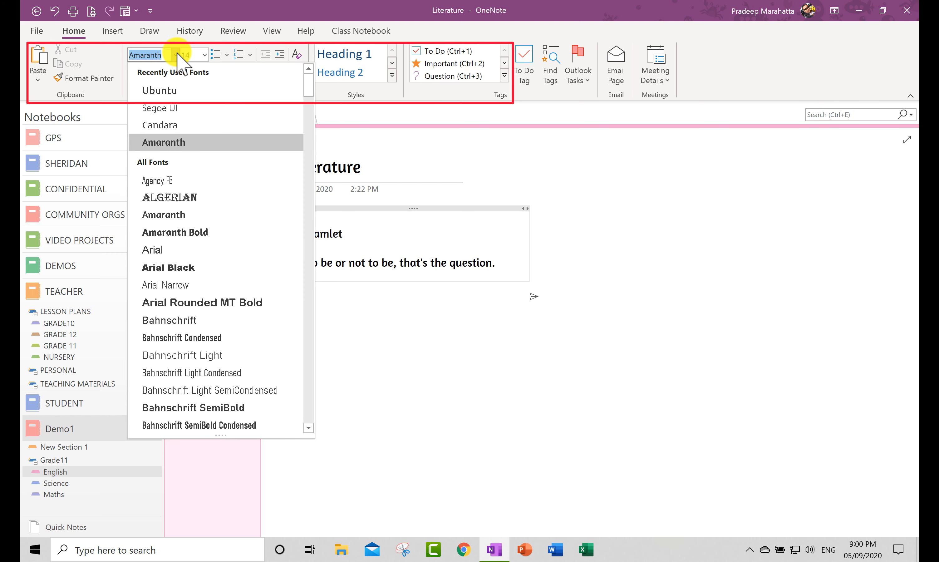
left_click(342, 336)
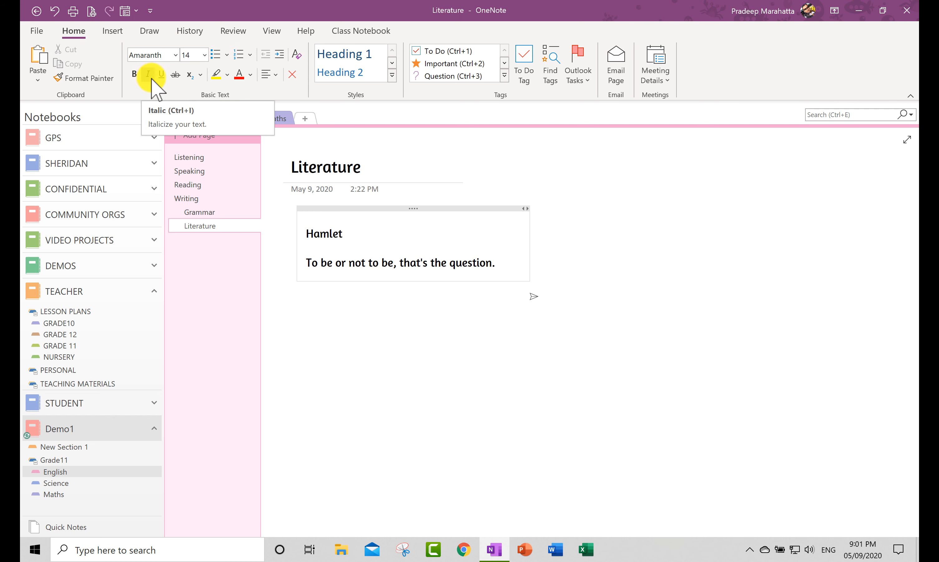
left_click(205, 55)
left_click(205, 56)
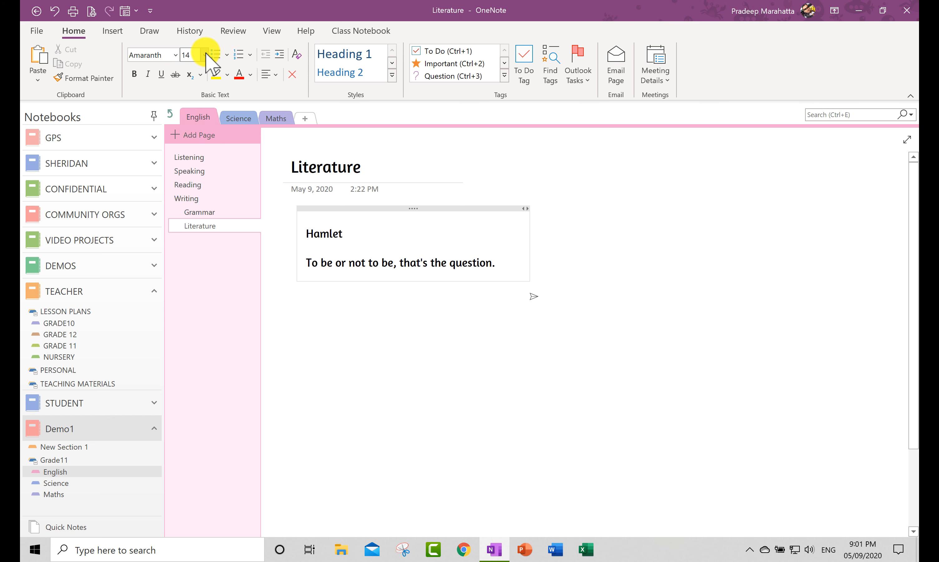
left_click(200, 74)
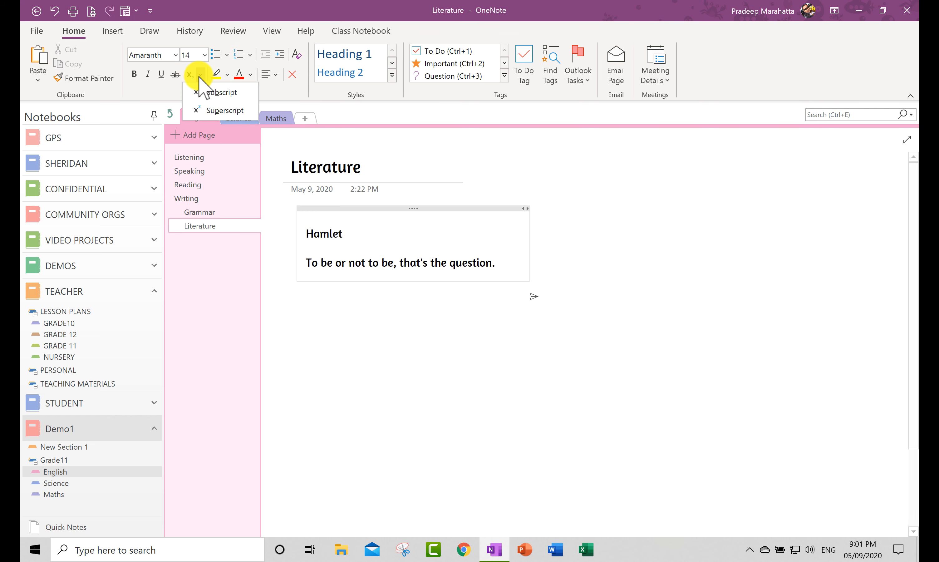
left_click(175, 76)
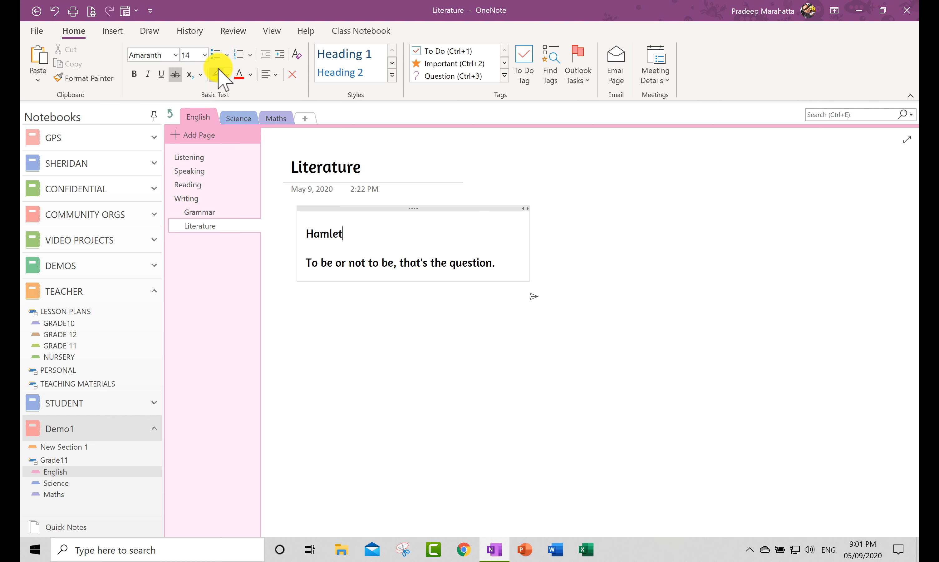
left_click(176, 75)
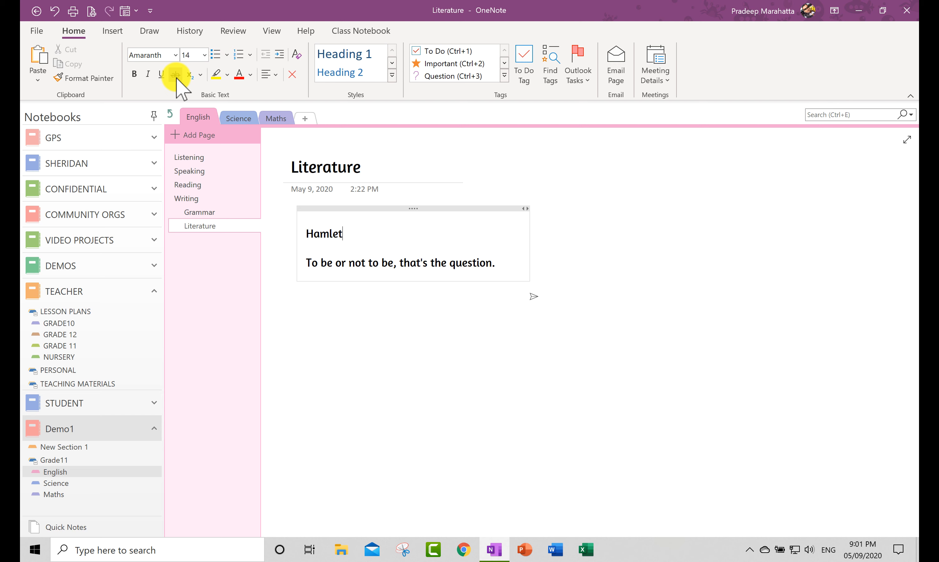
left_click(226, 54)
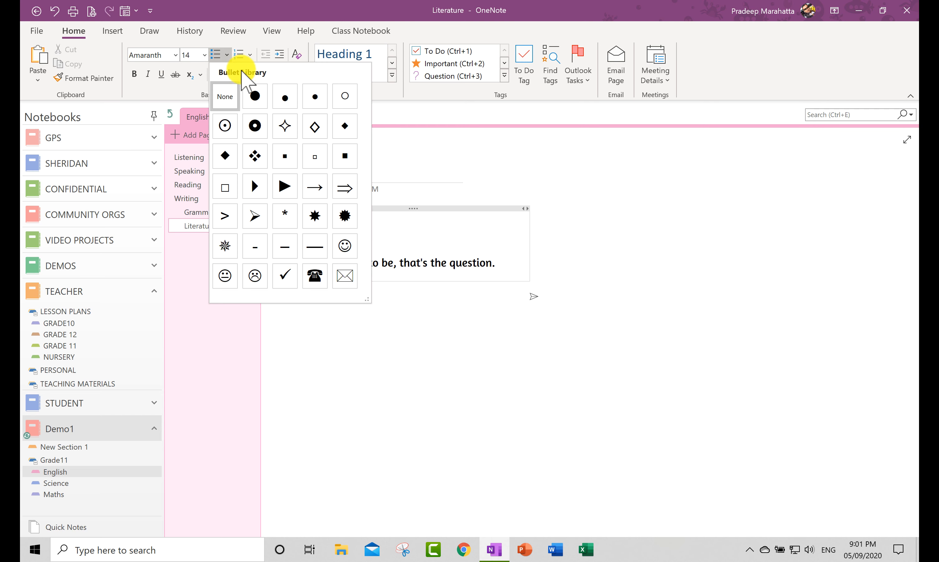
left_click(248, 57)
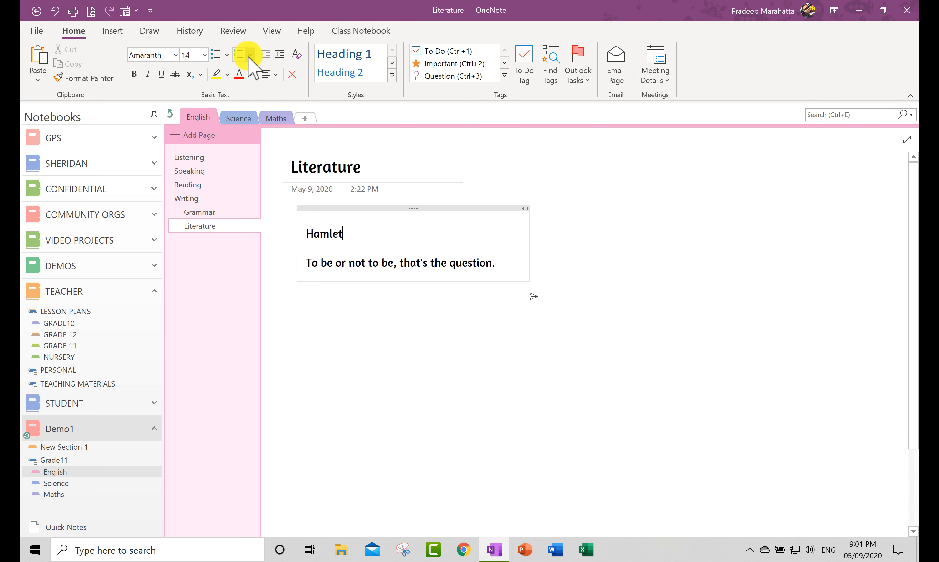
left_click(248, 57)
left_click(392, 387)
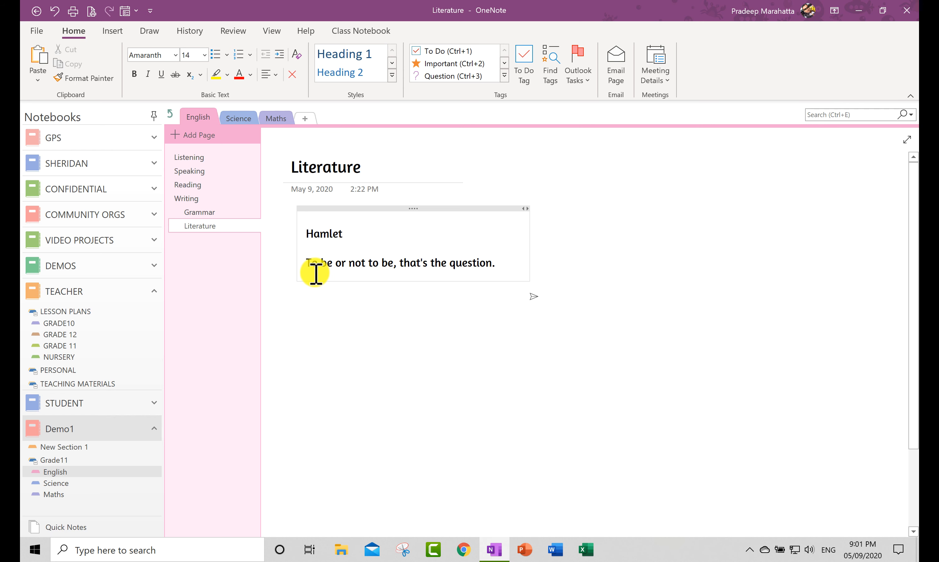
- Indent the line "To be or not to be, that's the question." and format it as orange, bold, italic and underlined
left_click(281, 56)
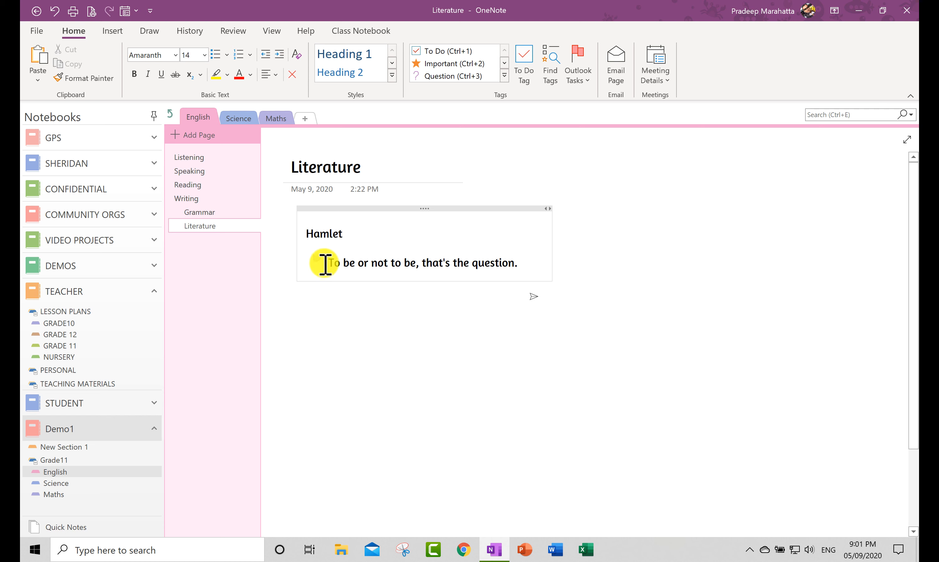
left_click_drag(326, 264, 528, 279)
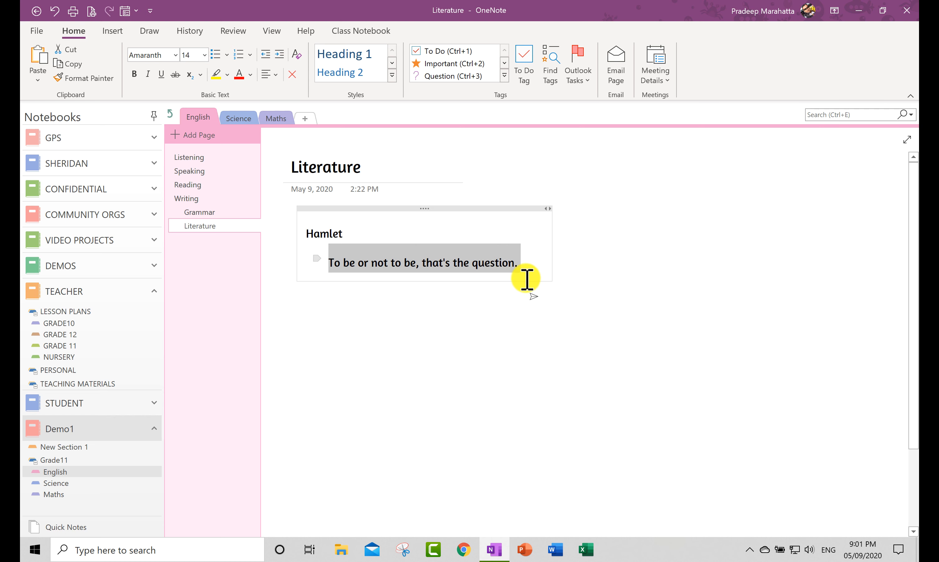
left_click(250, 75)
left_click(290, 176)
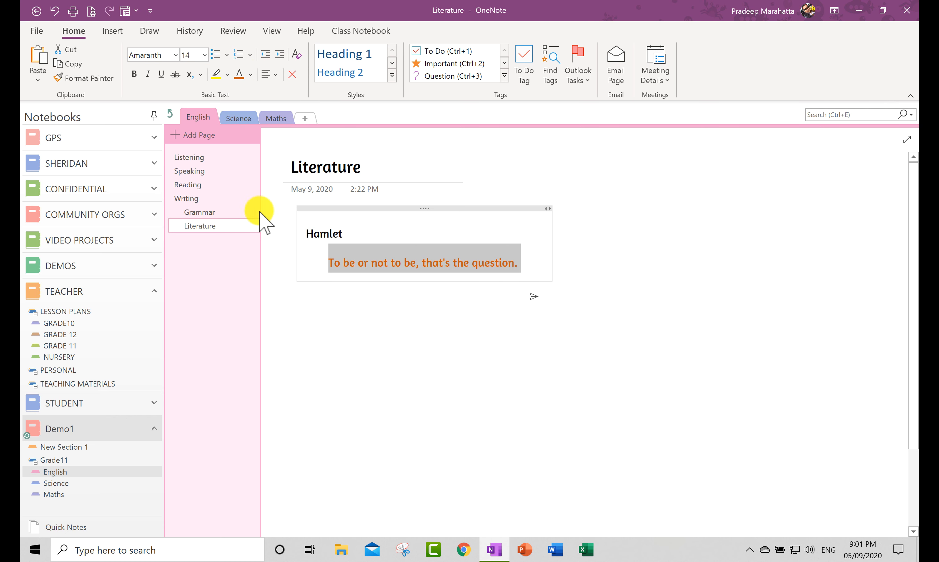
left_click(135, 75)
left_click(148, 74)
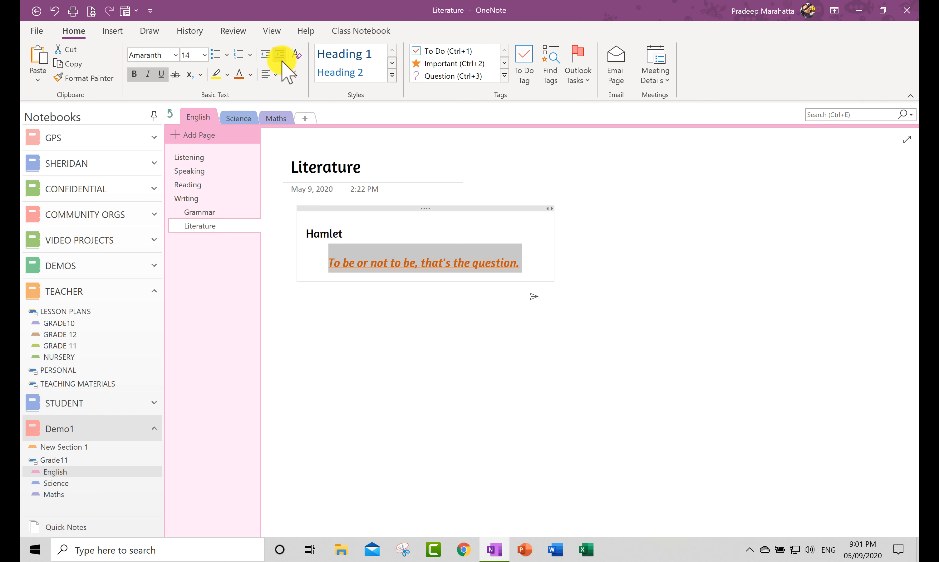
left_click(392, 298)
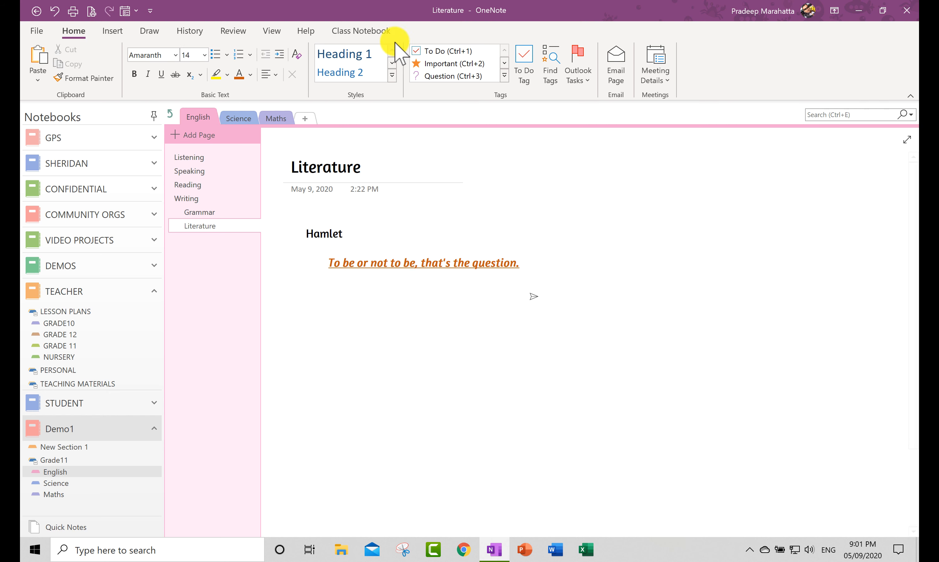
- Apply the Heading 1 style to the word Hamlet on the Literature page
left_click(392, 76)
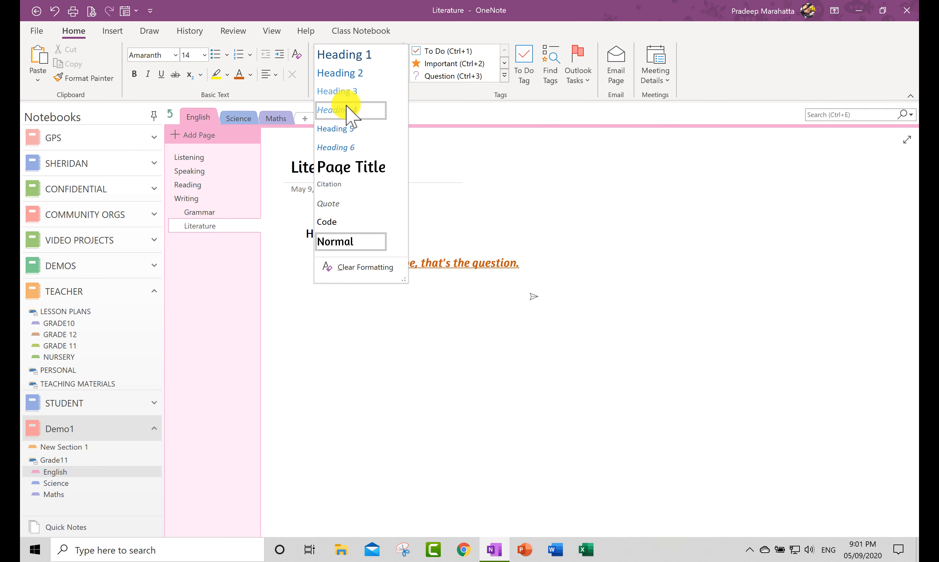
left_click(373, 327)
double_click(319, 235)
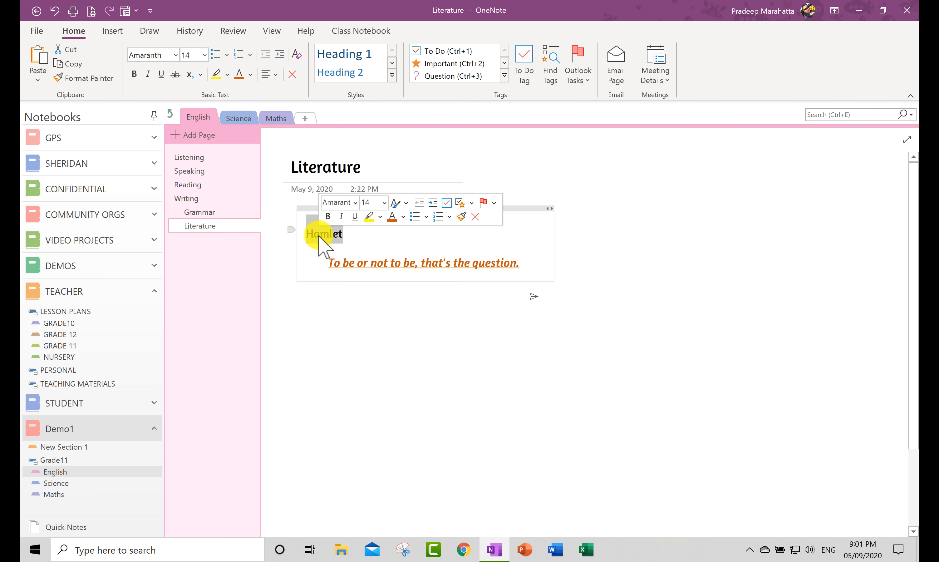
left_click(391, 62)
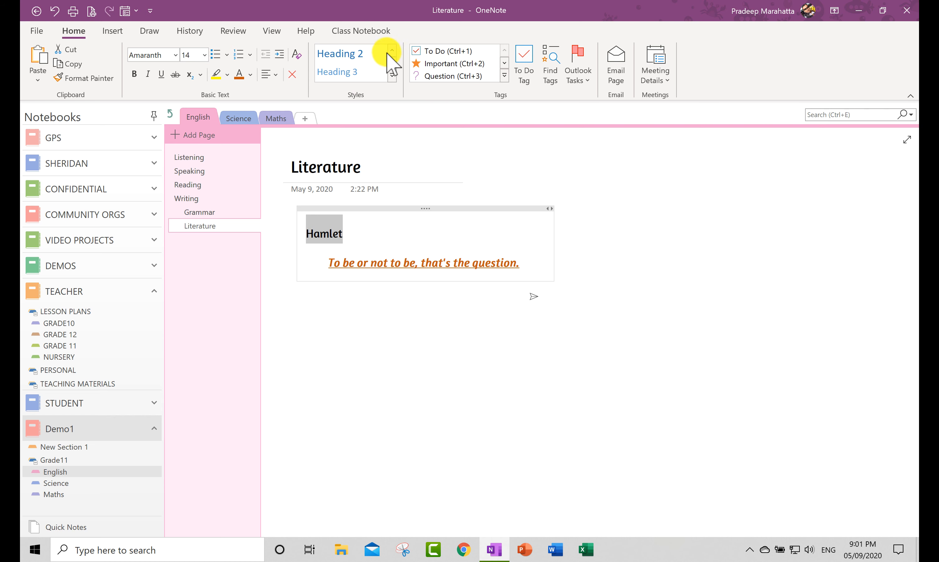
left_click(356, 56)
left_click(392, 51)
left_click(354, 58)
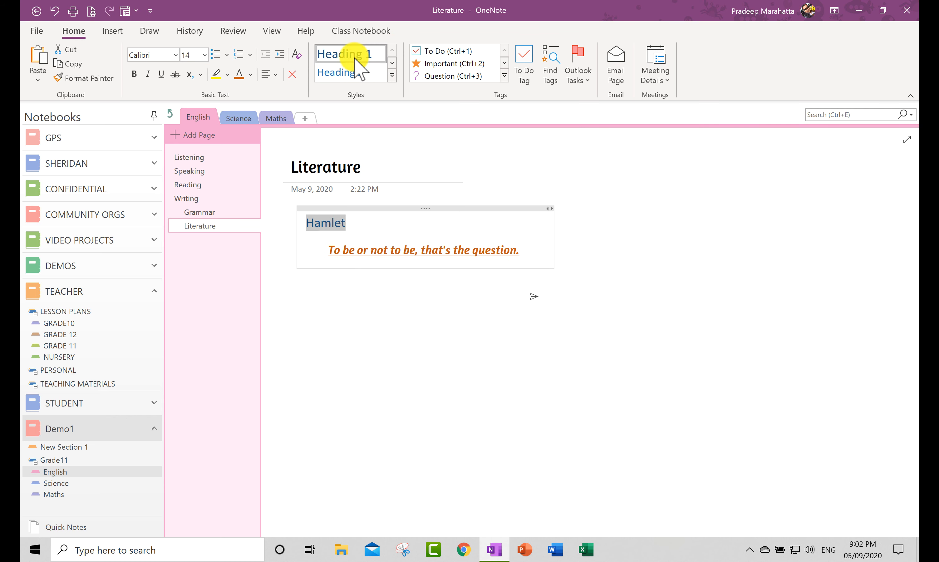
- Apply the Code style to the quote line under Hamlet
triple_click(358, 246)
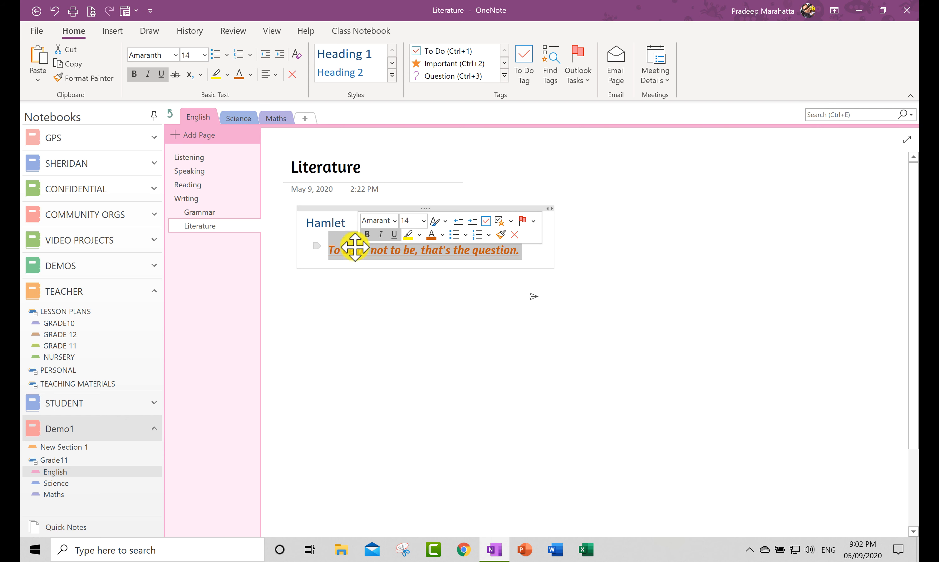
left_click(392, 75)
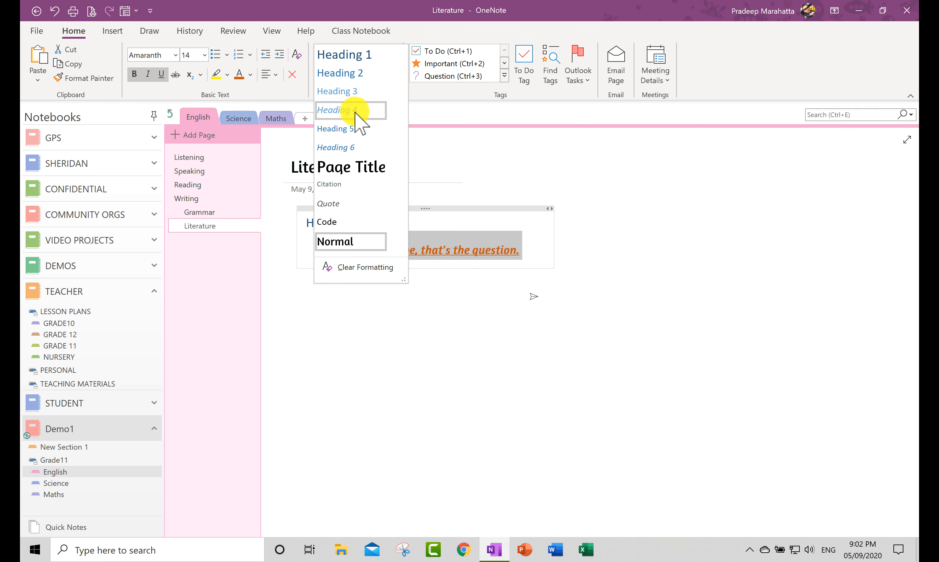
left_click(341, 223)
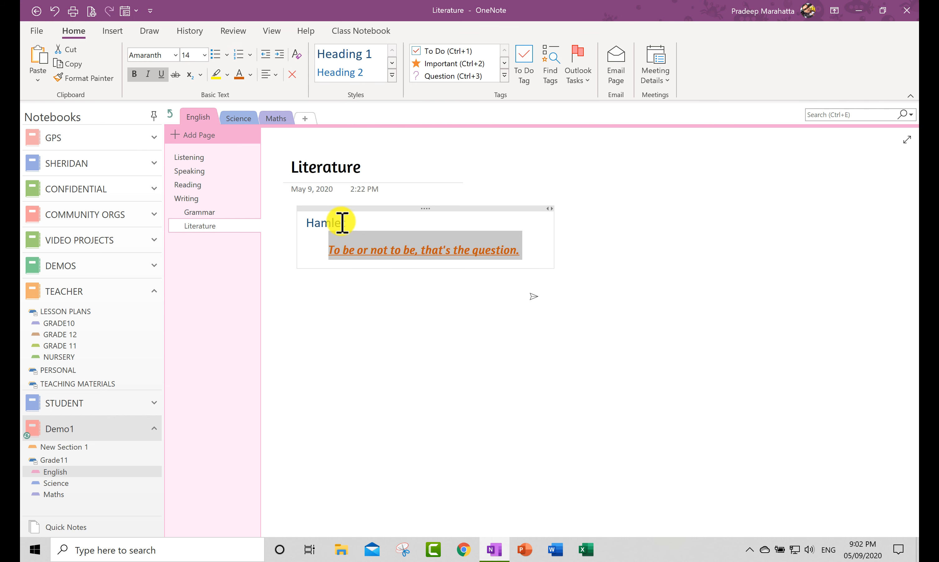
left_click(352, 273)
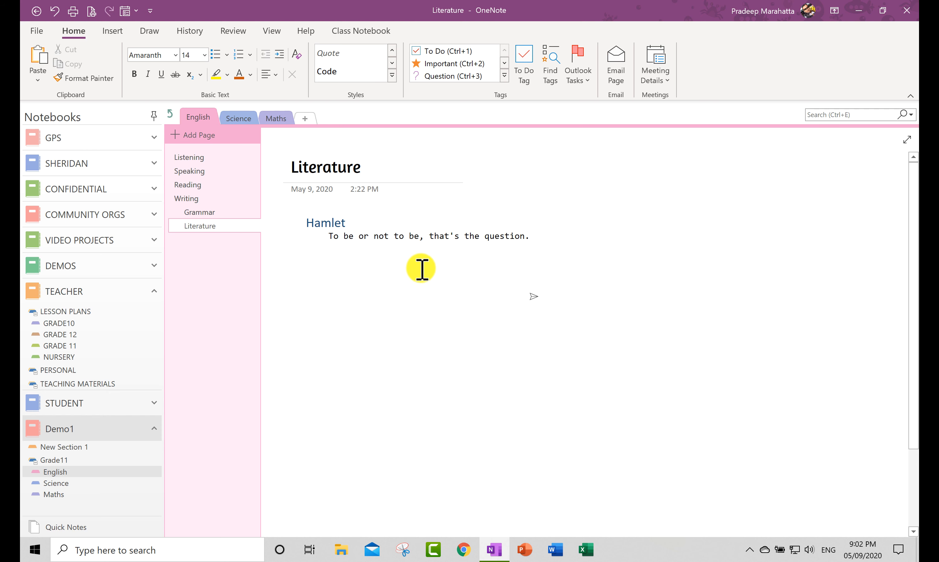
- Add a note below the quote reading WHO, with World Health Organisation indented on the line beneath it
left_click(311, 260)
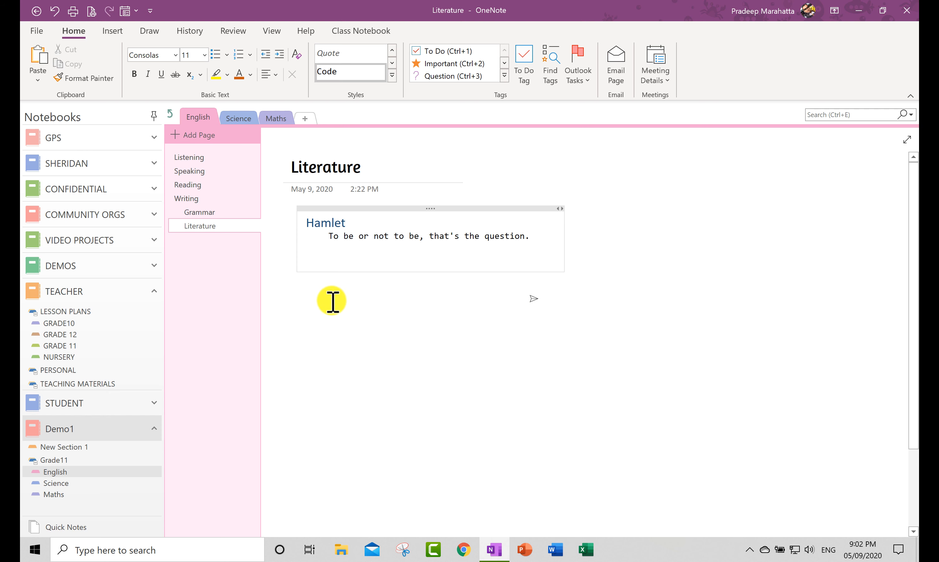
left_click(312, 295)
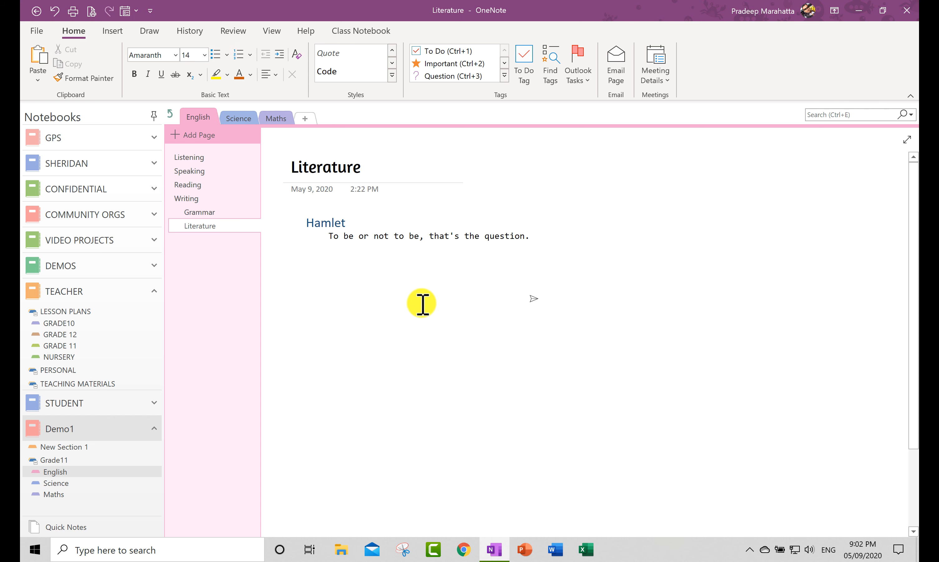
type("W")
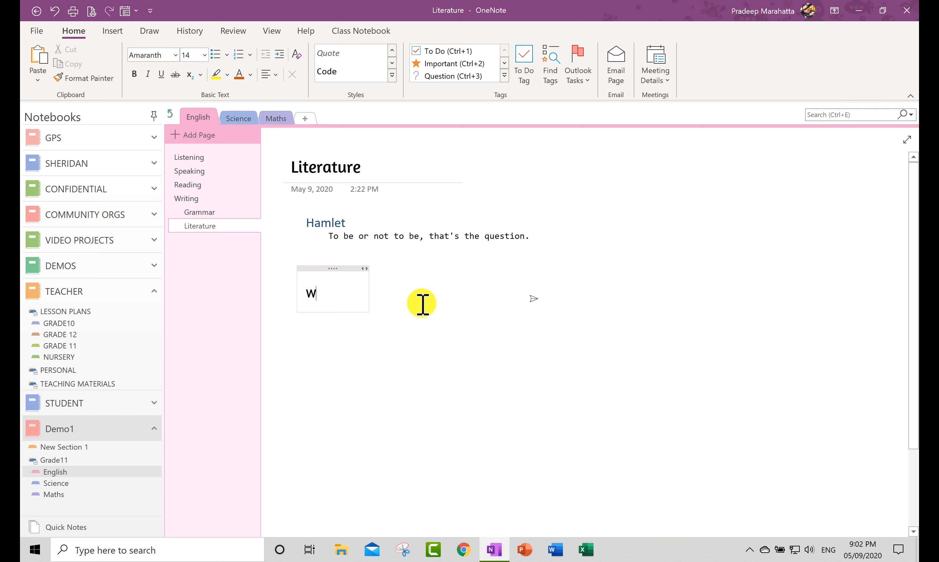
type("HO")
key("Return")
type("World Health")
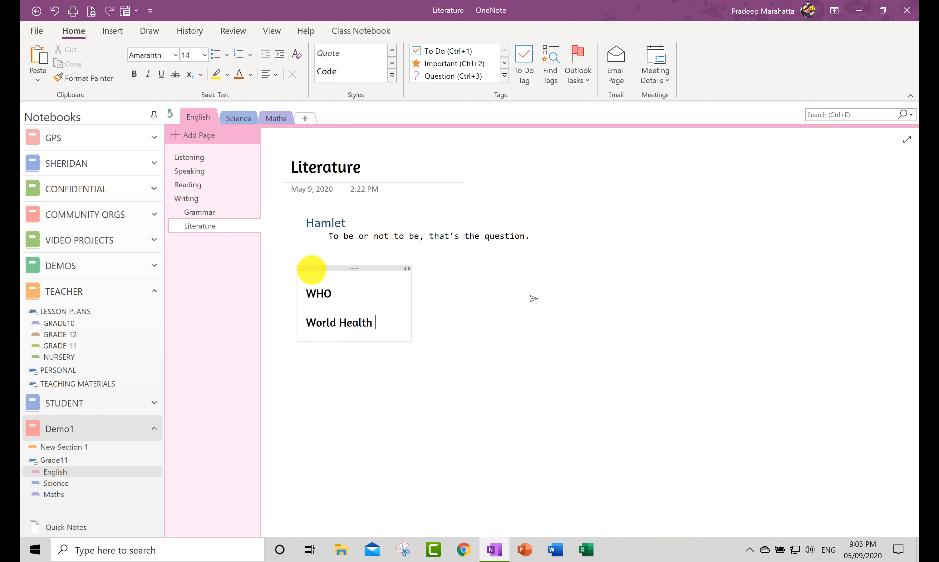
type(" Orgn")
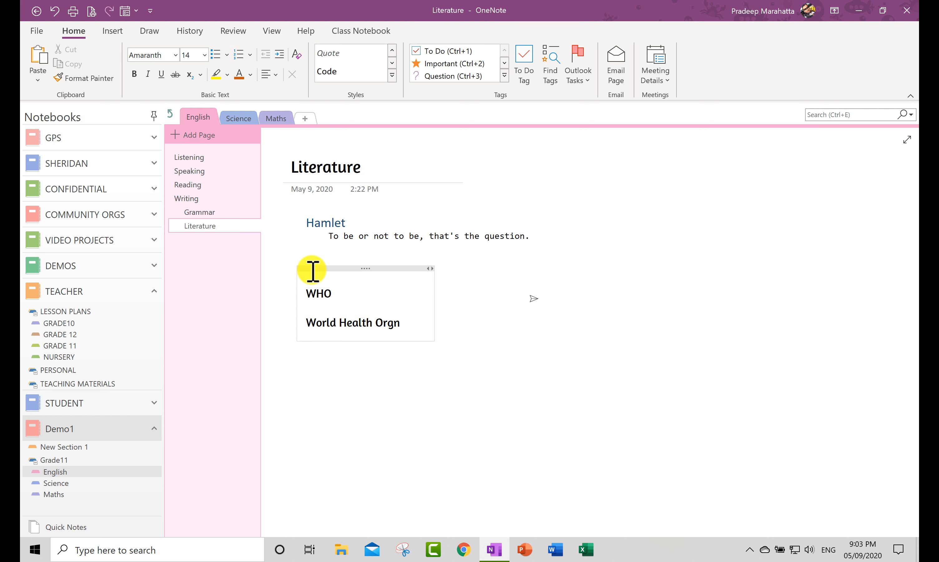
key("BackSpace")
type("anisatio")
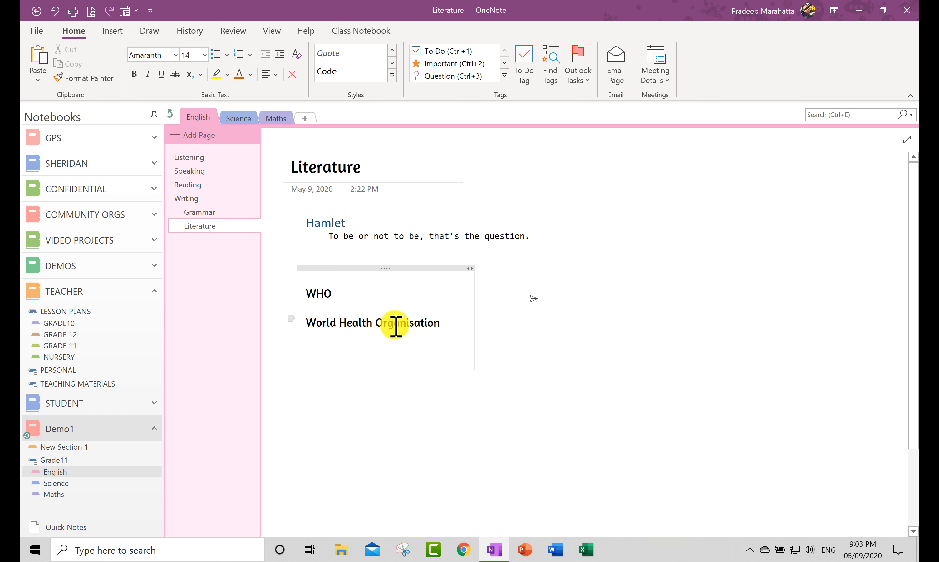
key("Tab")
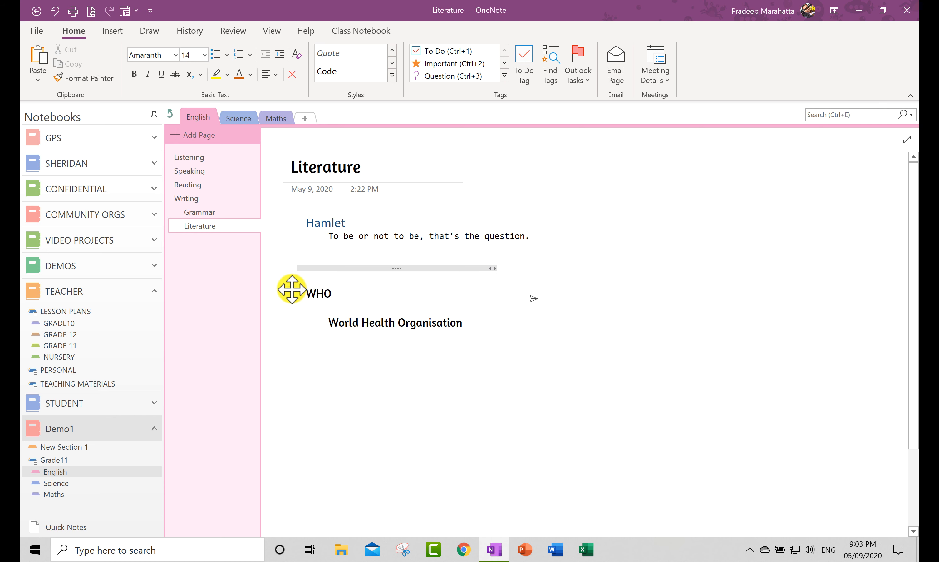
- Collapse the indented line under WHO and expand it again
double_click(292, 289)
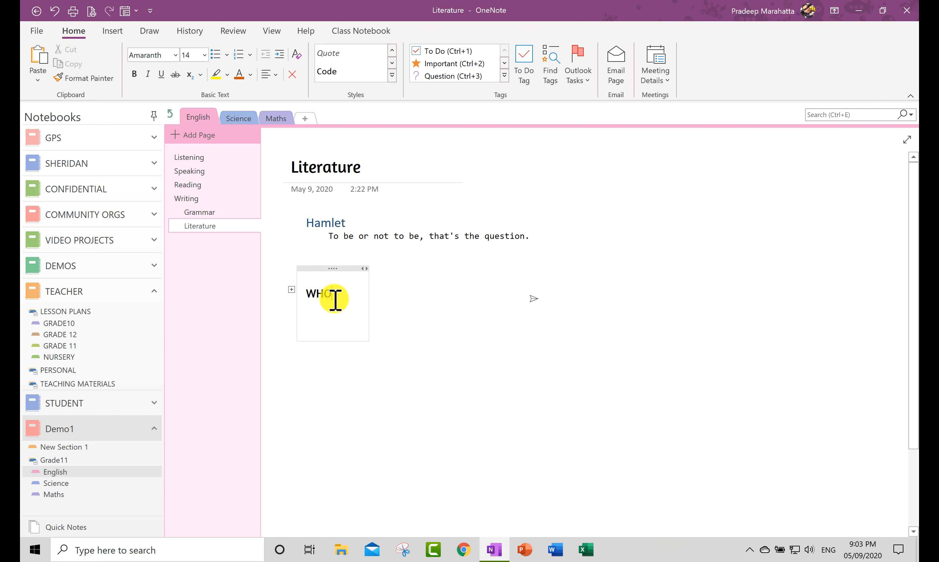
left_click(292, 292)
double_click(292, 292)
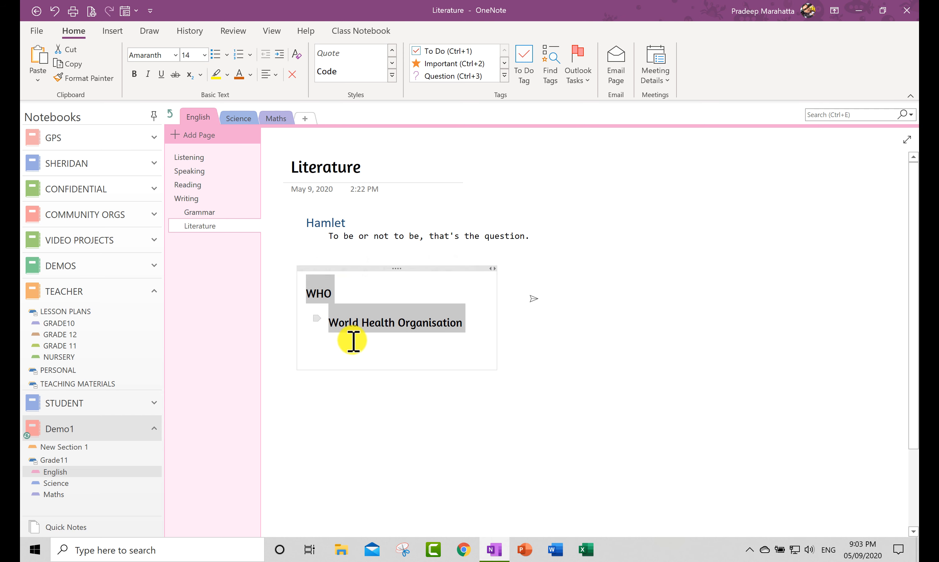
left_click(457, 324)
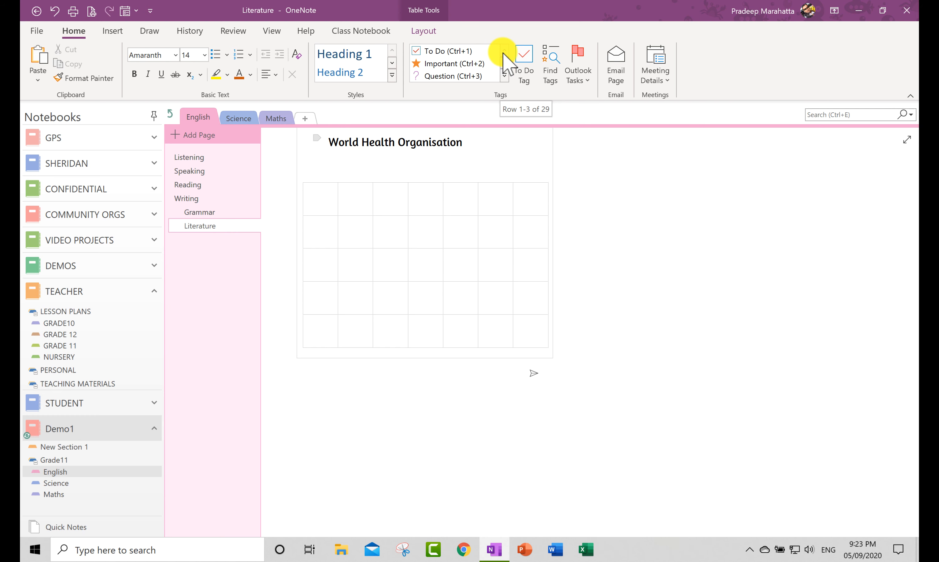
- Open the Grammar page and add a note reading "meet head teacher" below its title
left_click(202, 212)
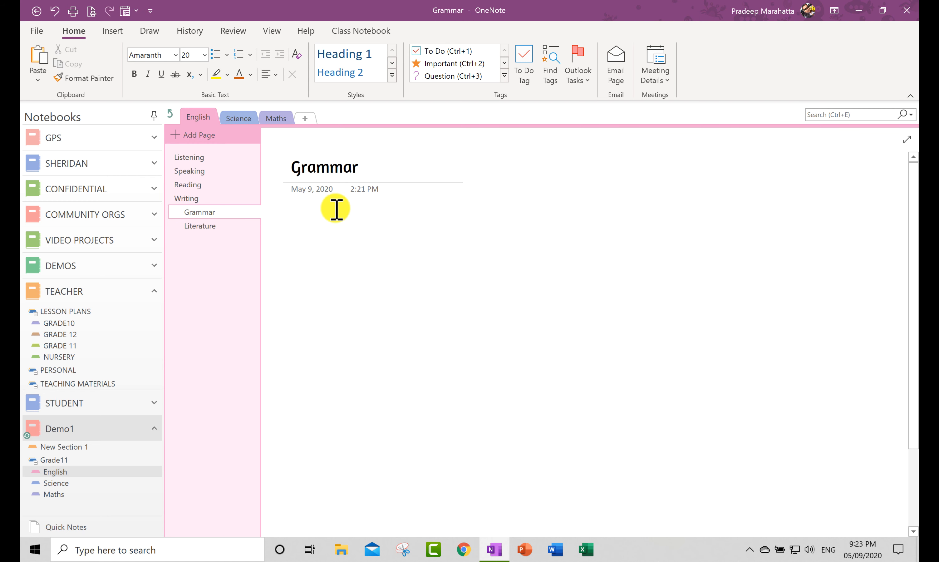
left_click(305, 237)
type("meet head teacher")
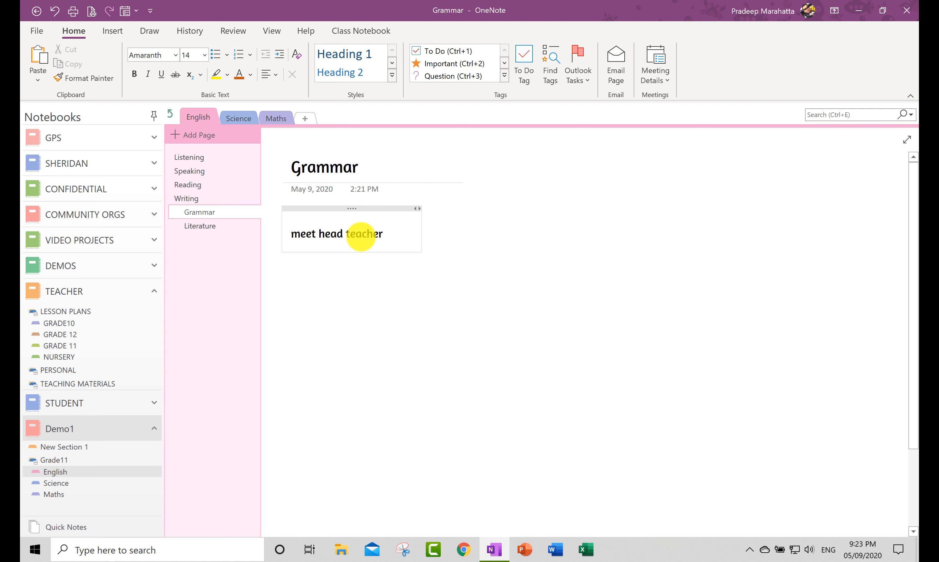
- Complete the first note as "meet head teacher at school" and add the line "see family doctor" below it
type(" at tchool")
key("Return")
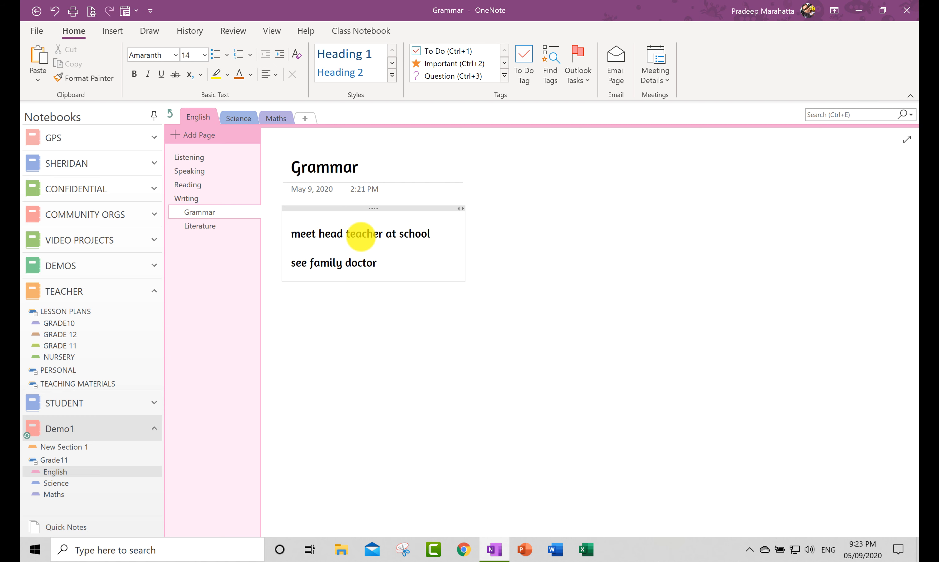
key("Return")
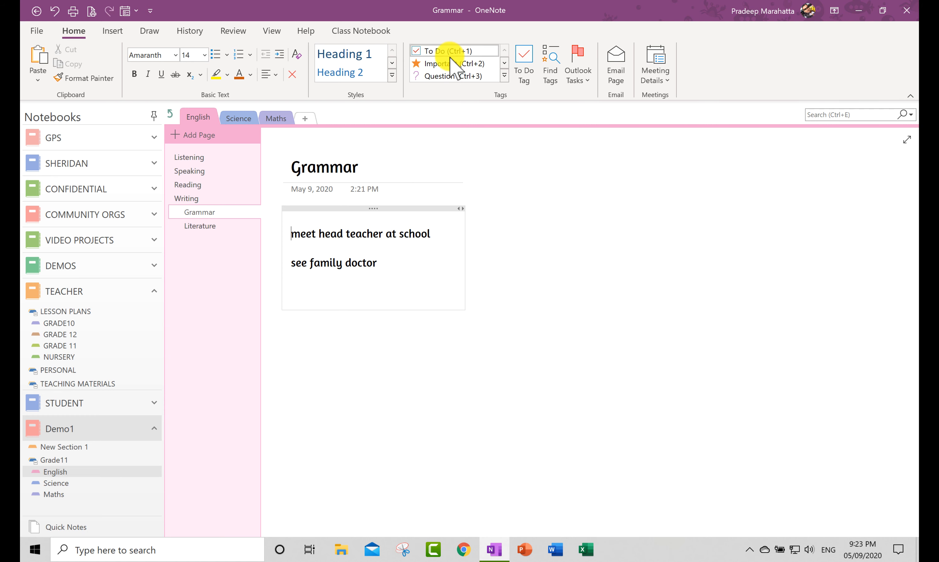
- Tag "meet head teacher at school" and "see family doctor" as To Do and mark both as completed
left_click(518, 57)
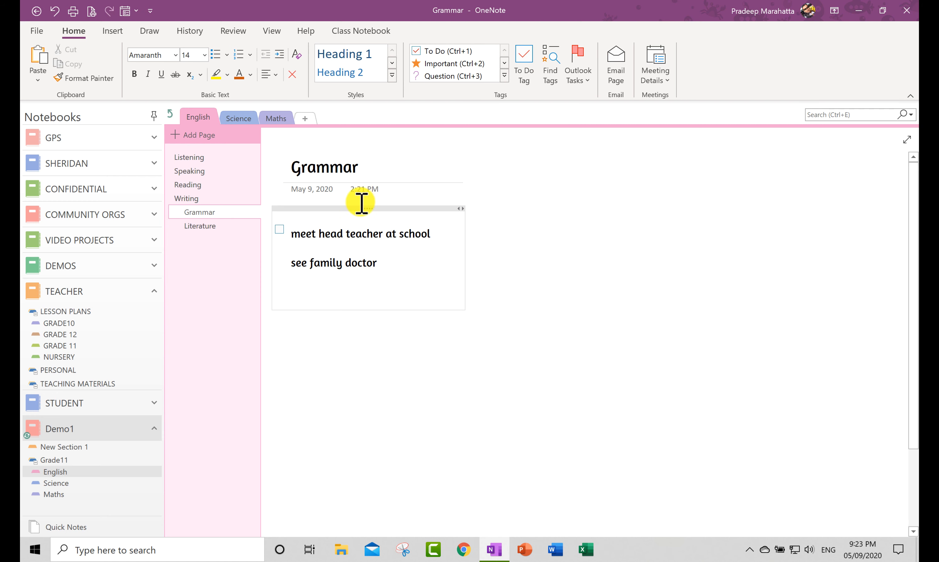
left_click(292, 263)
left_click(528, 54)
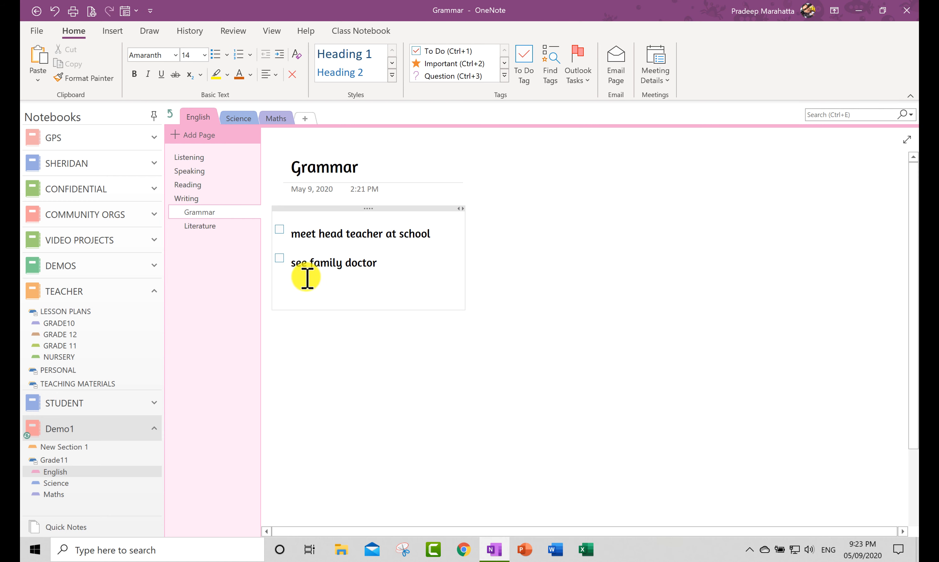
left_click(280, 229)
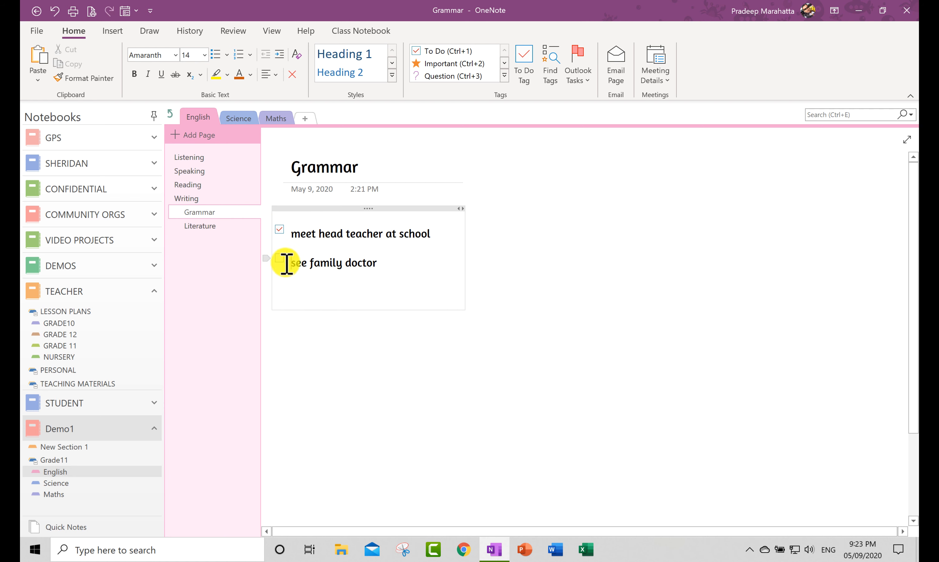
left_click(280, 258)
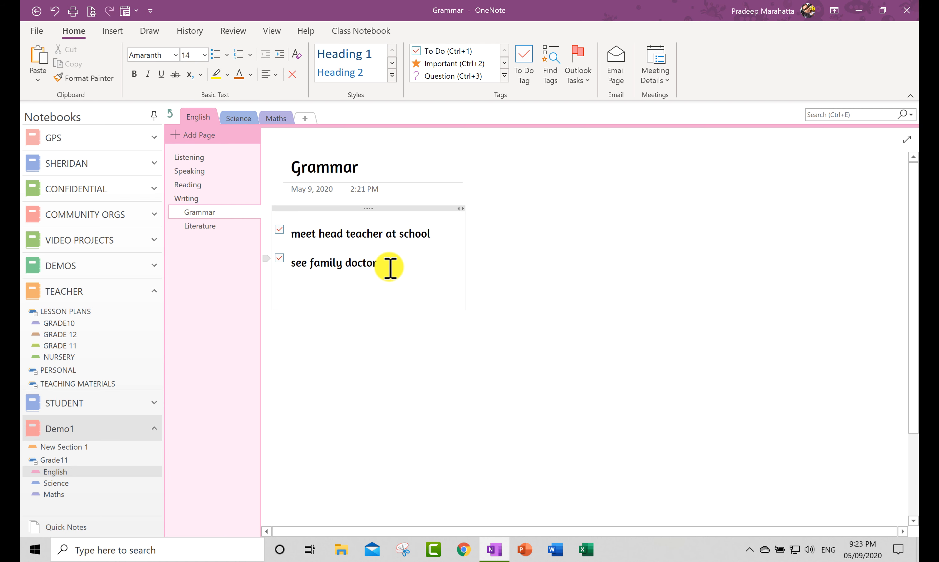
- Add a line tagged Important below "see family doctor", reading "submit assignment by tonight"
key("Return")
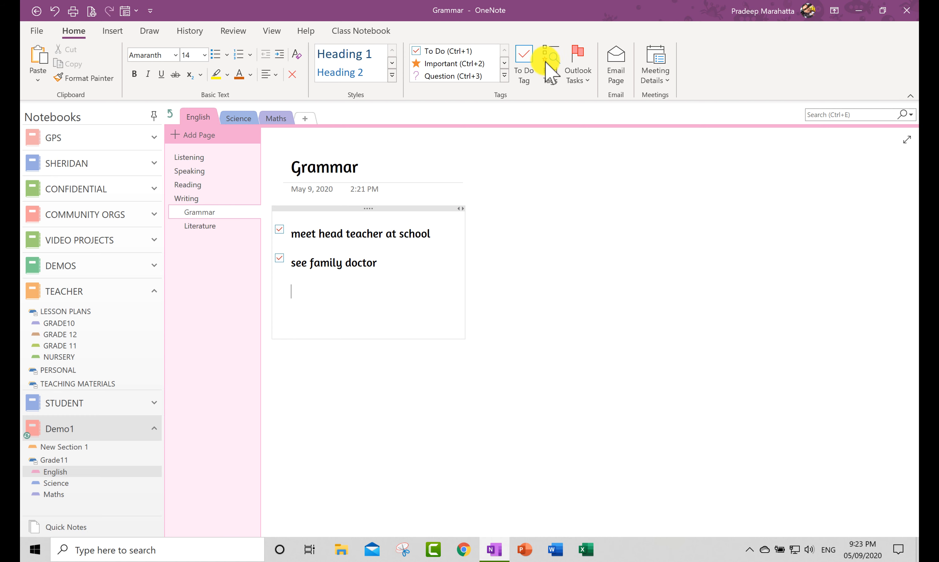
left_click(504, 63)
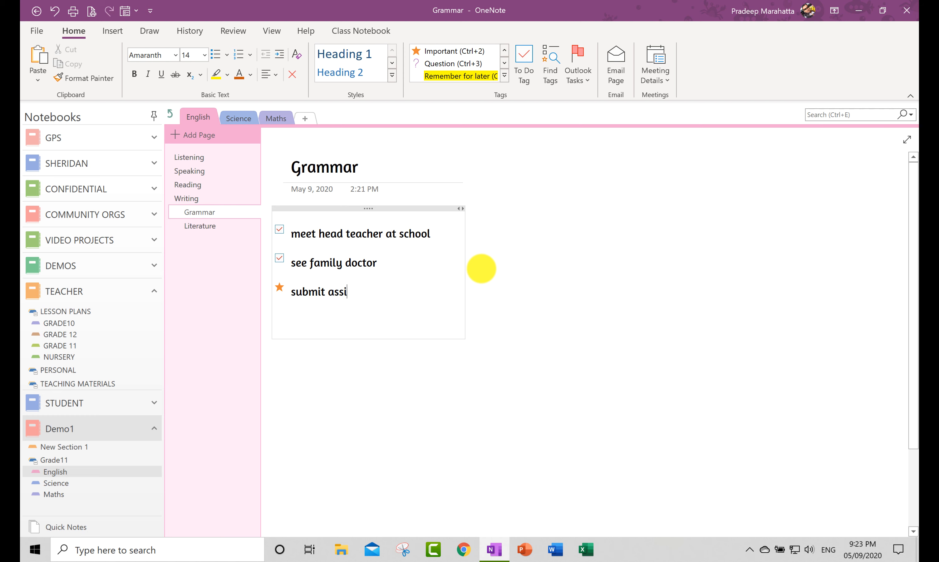
type("gnment by t")
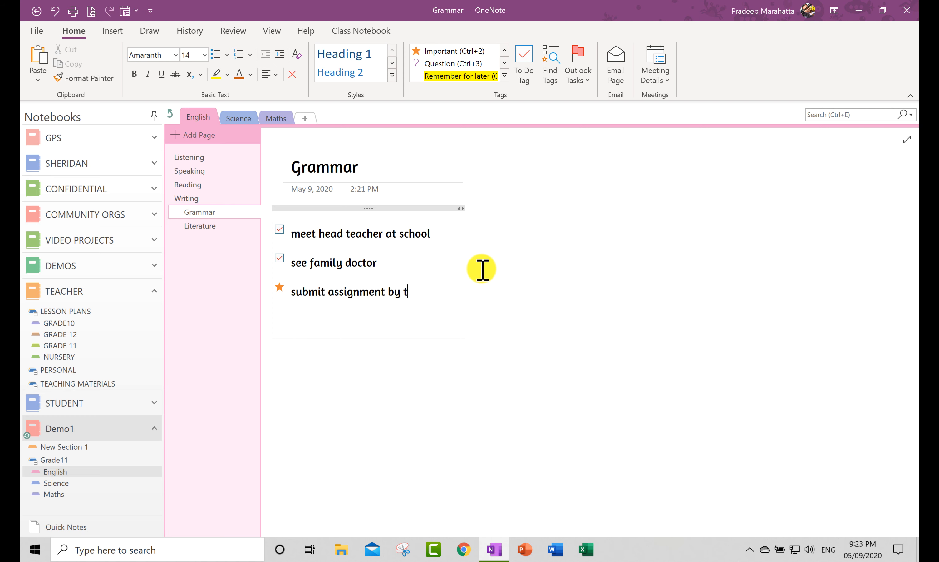
type("onight")
- Add the line "prepare the project work" below it and tag it as Important and Phone number
key("Return")
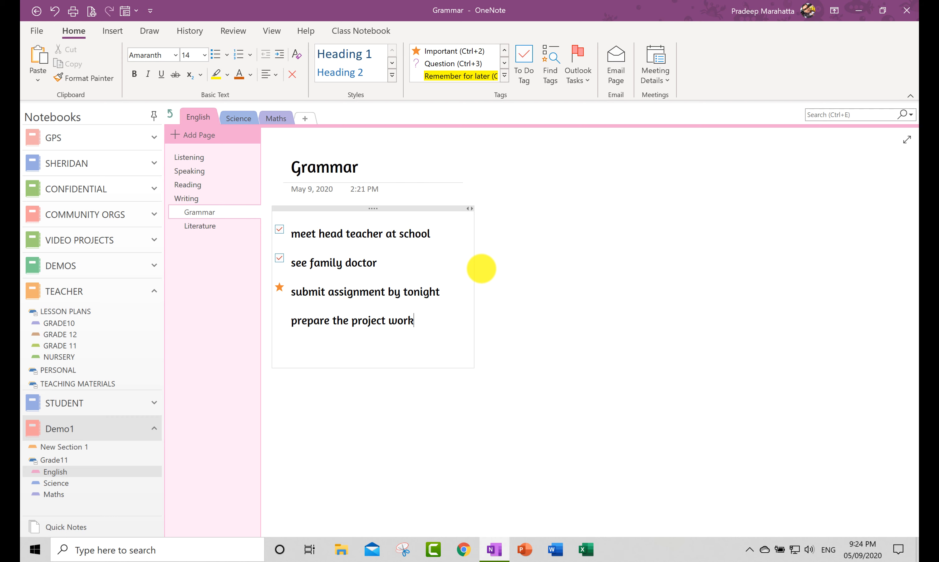
left_click(292, 320)
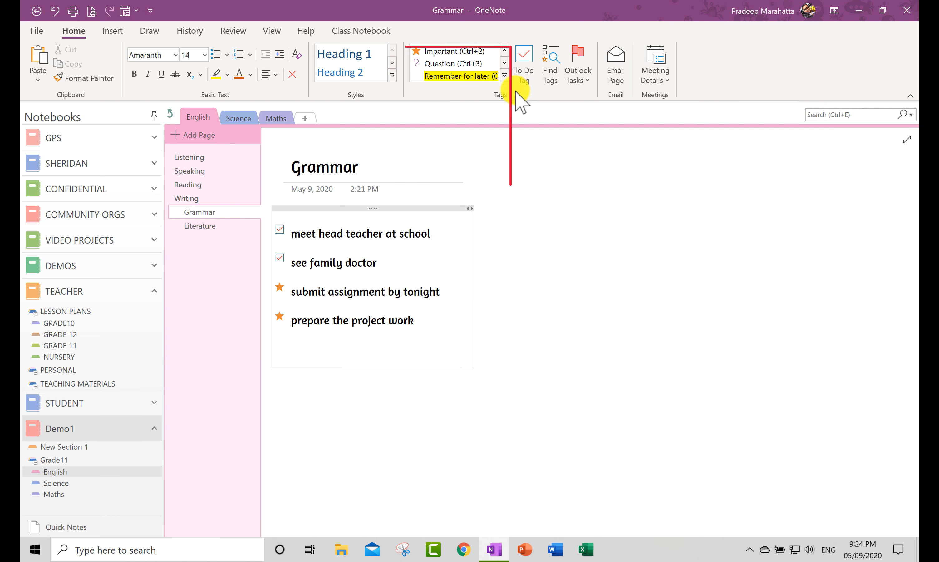
left_click(505, 76)
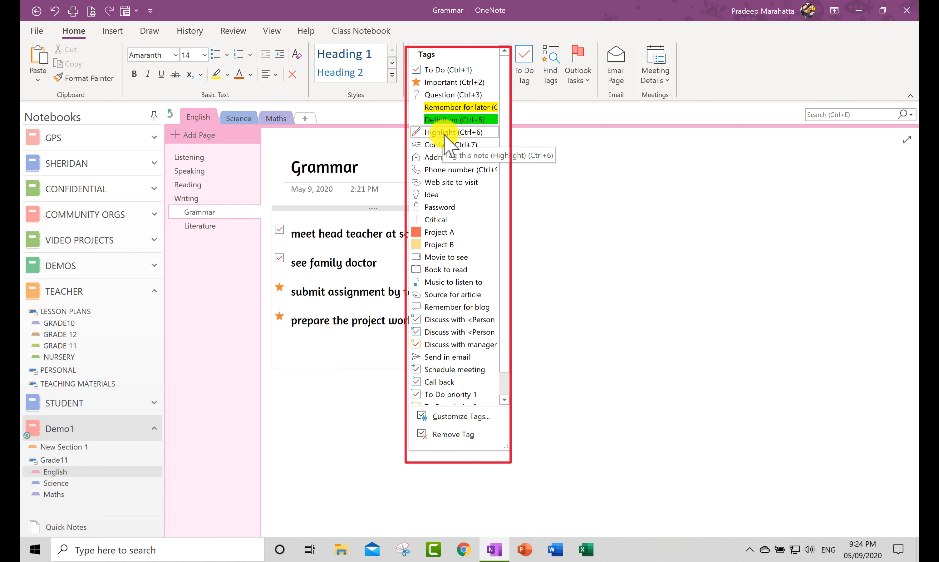
left_click(450, 170)
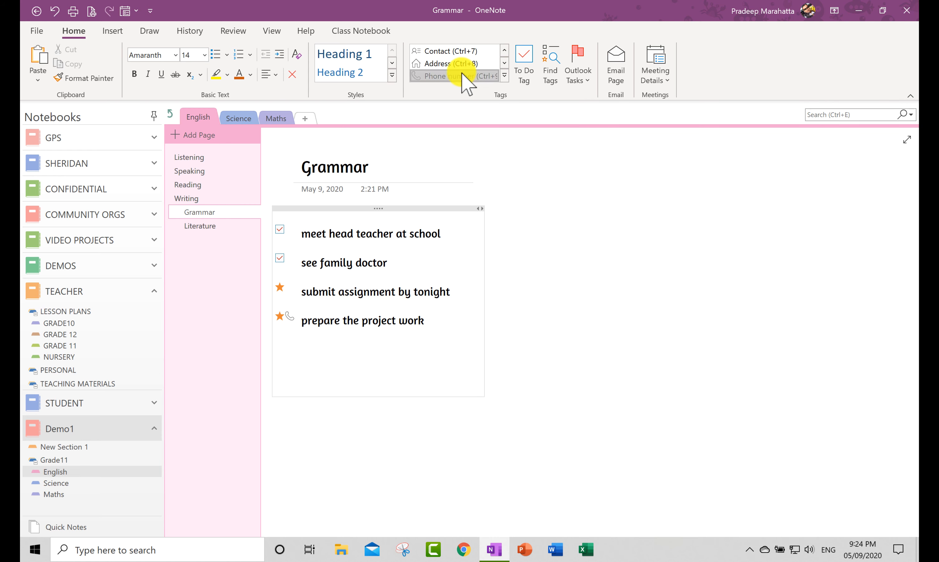
- Put an Address tag on the empty line below "prepare the project work" and replace it with the Web site to visit tag
left_click(483, 74)
key("BackSpace")
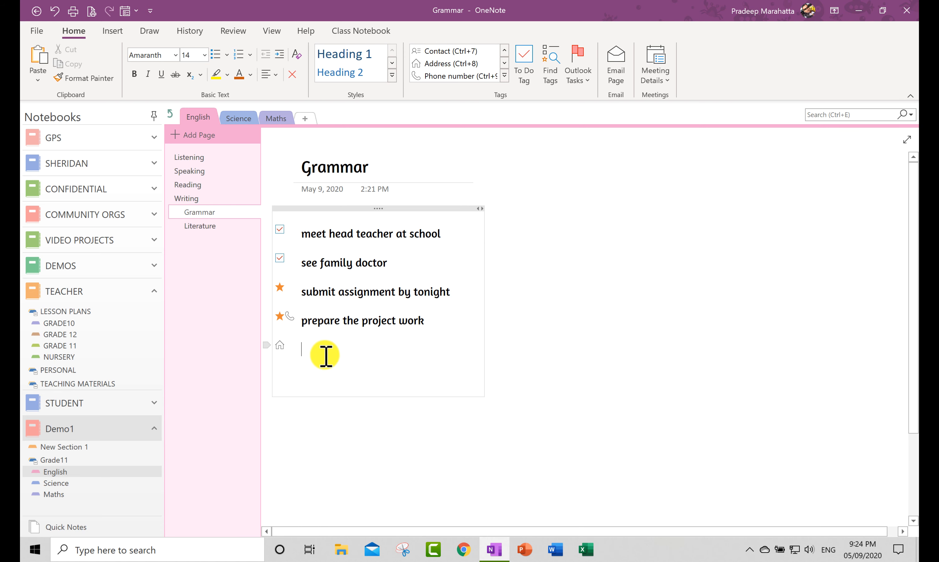
left_click(504, 64)
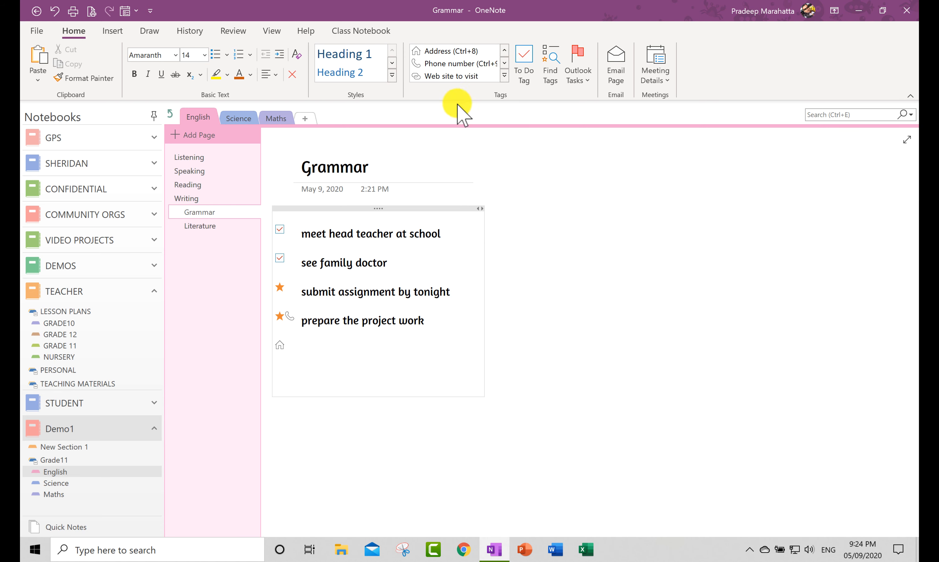
left_click(438, 76)
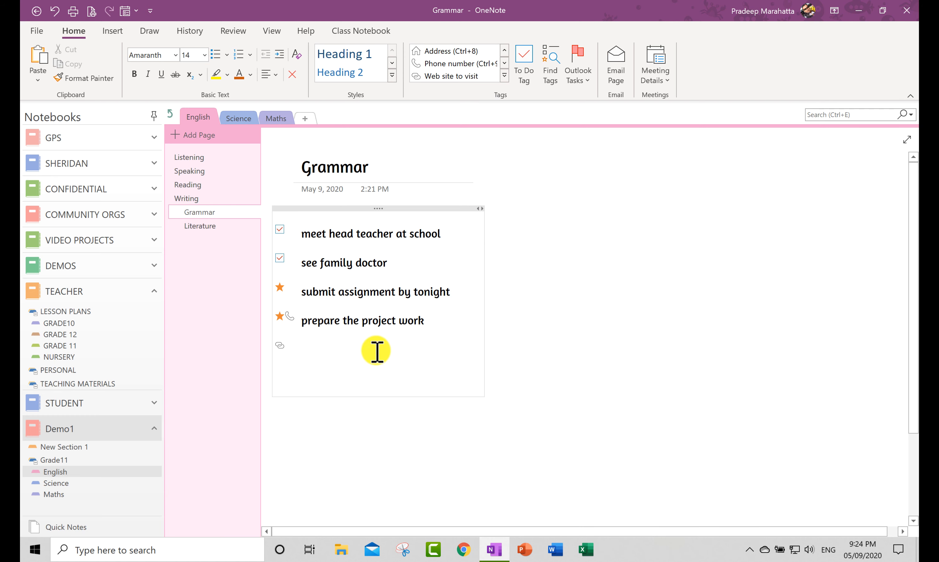
- Find the notebook's tags and group the tags summary first by tag name and finally by section
left_click(552, 64)
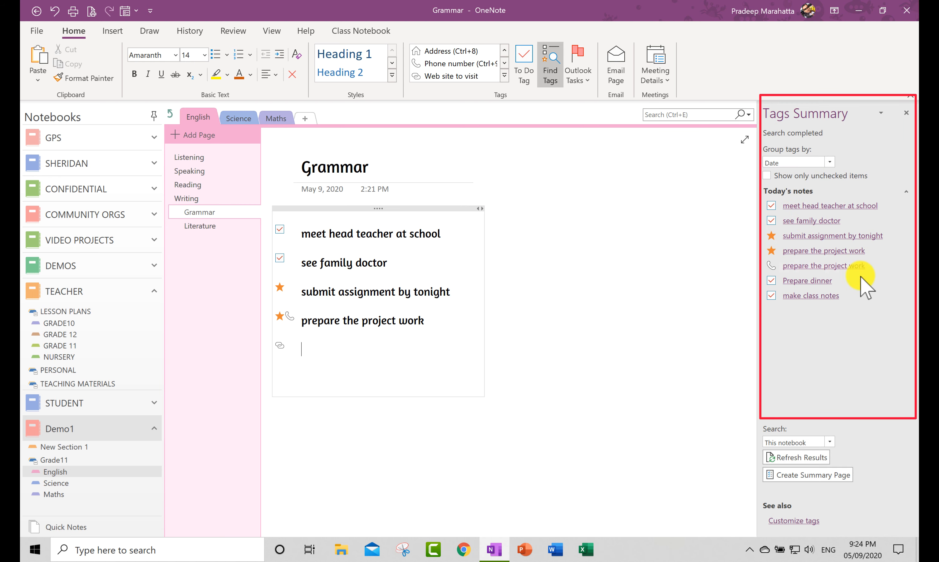
left_click(829, 162)
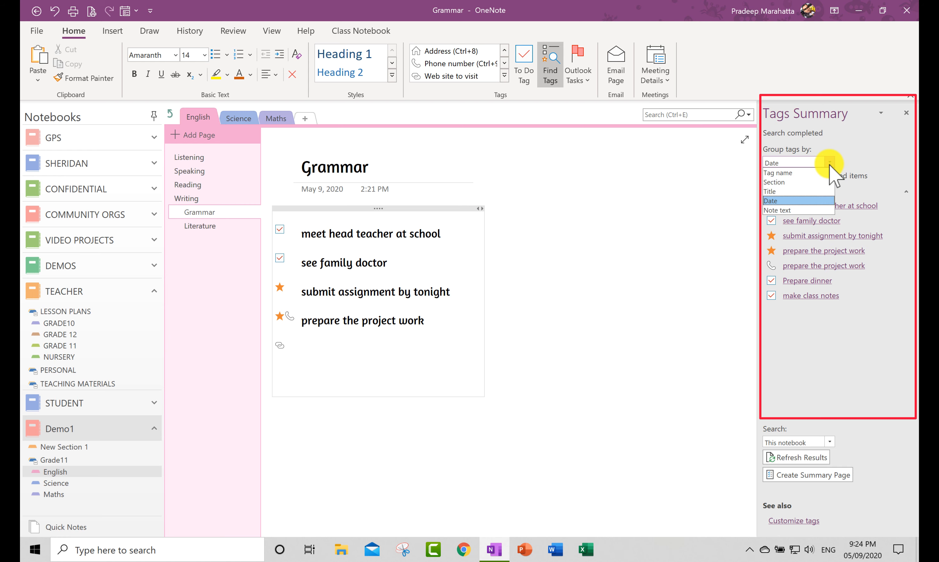
left_click(797, 173)
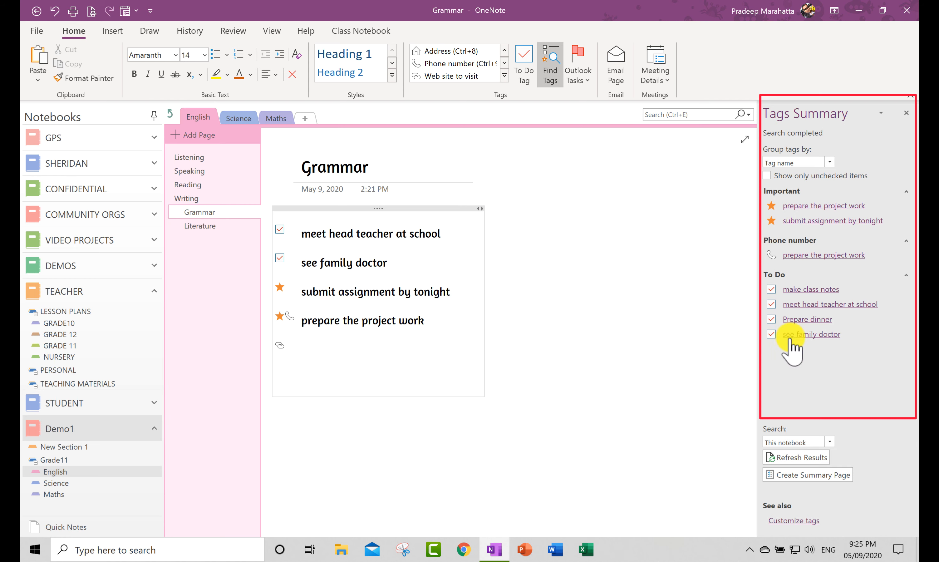
left_click(830, 163)
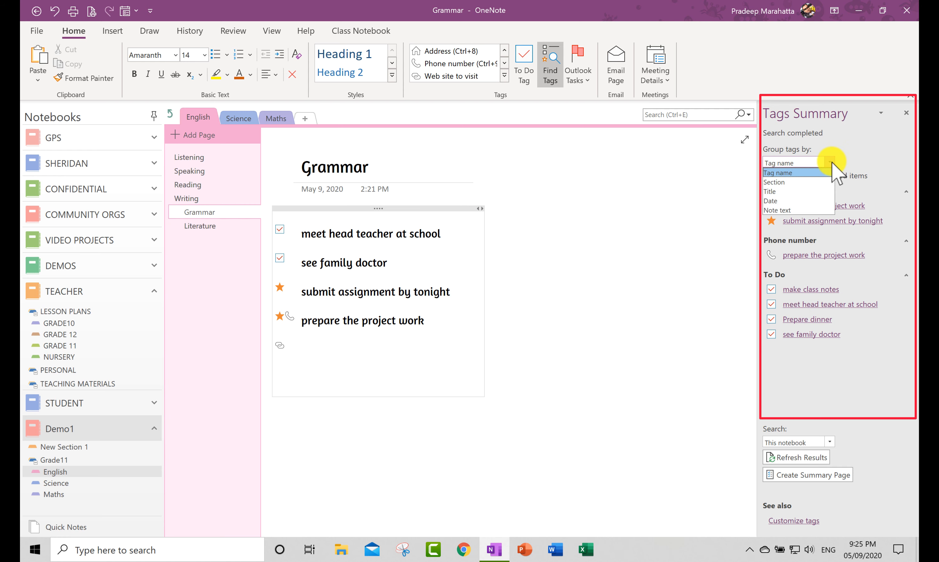
left_click(779, 184)
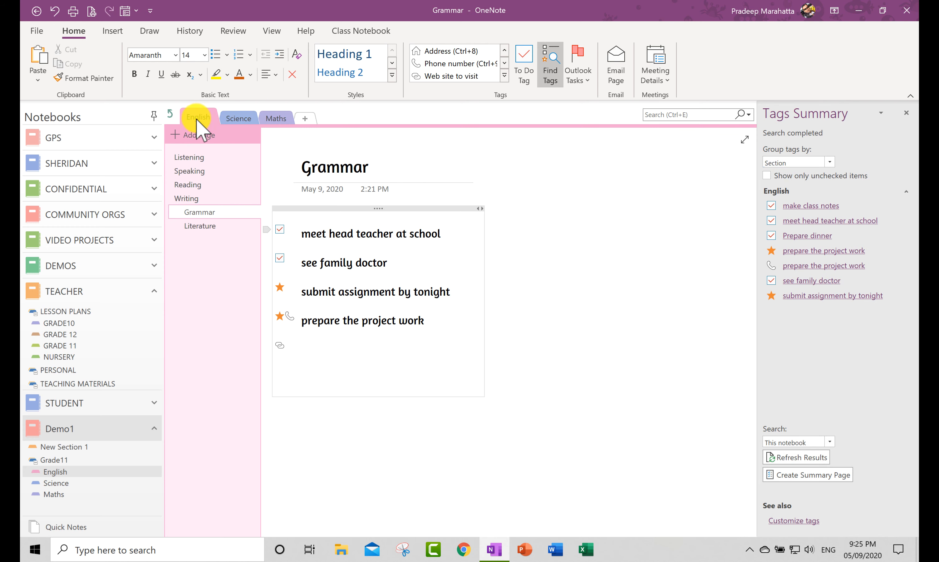
- Look through the English, Science and Maths sections against the tags summary and close the summary back on the Grammar page
left_click(229, 121)
left_click(205, 119)
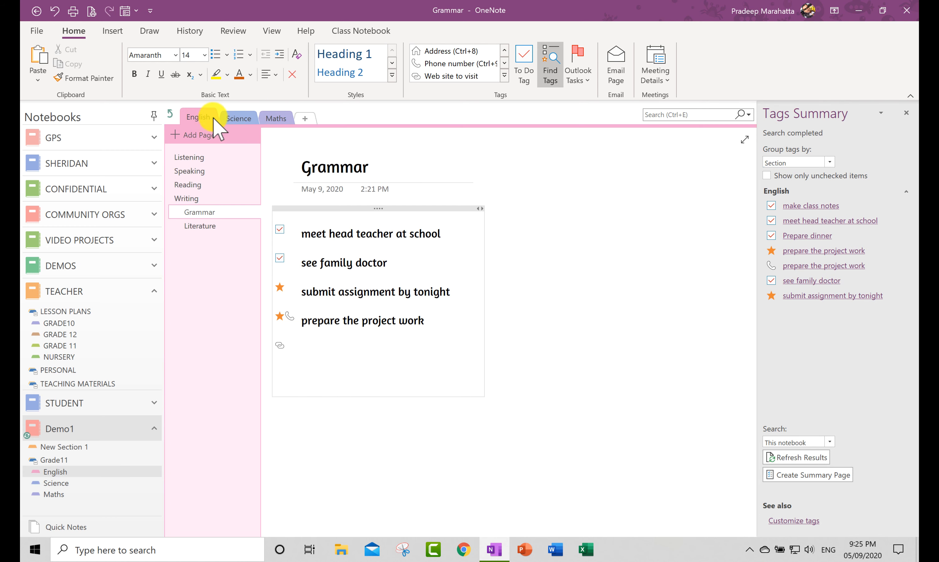
left_click(236, 120)
left_click(277, 118)
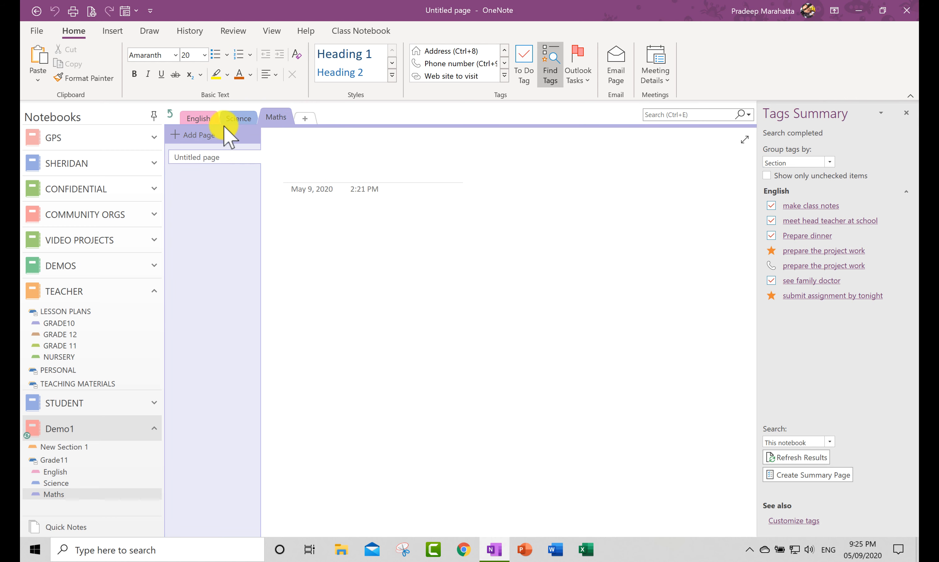
left_click(197, 120)
left_click(190, 211)
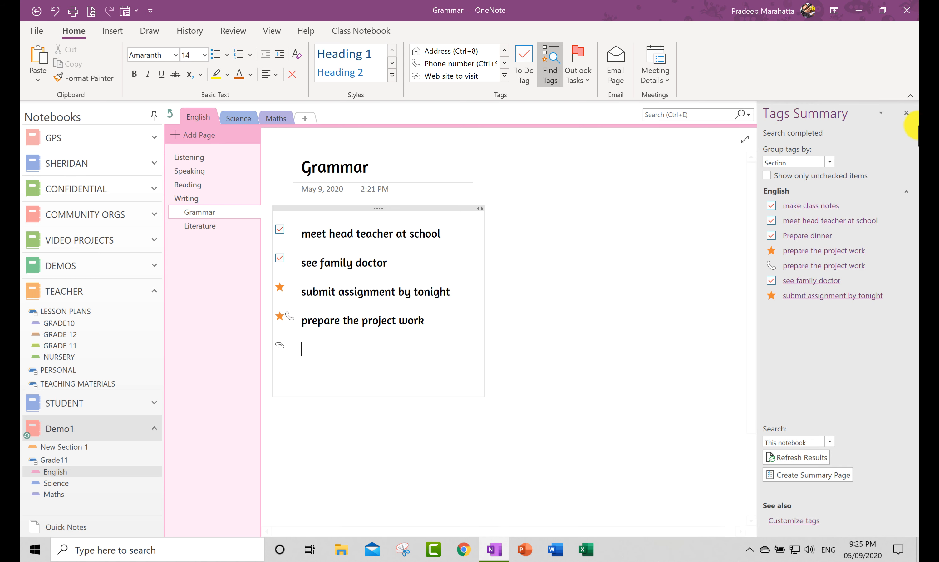
left_click(907, 112)
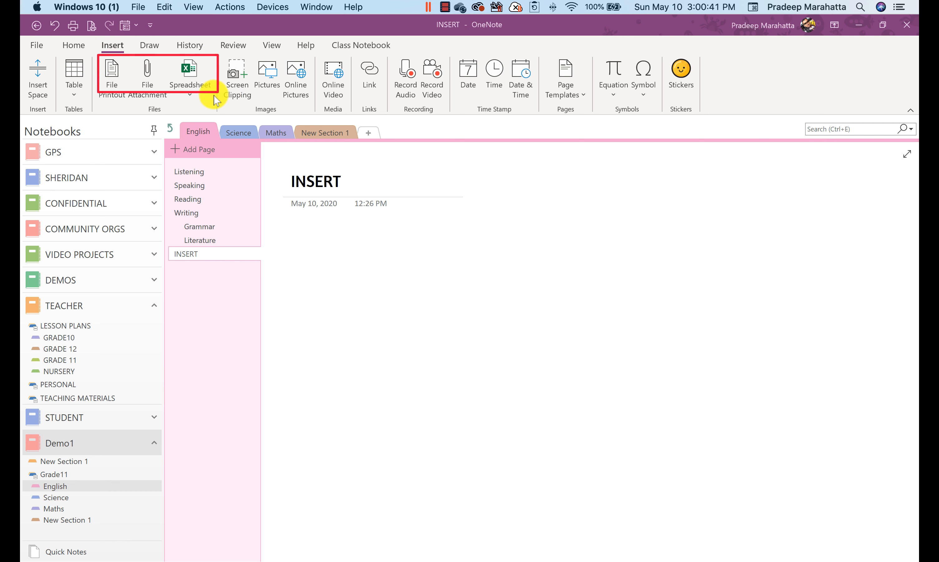
- Insert a file printout of "Lynda Certificate #1_Project Management Simplified.pdf" on the INSERT page
left_click(115, 79)
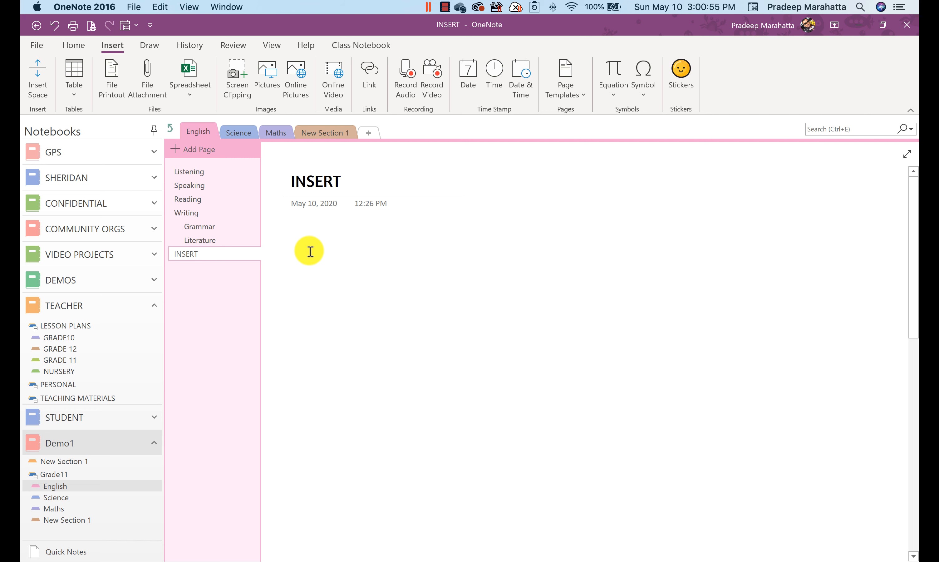
left_click(112, 74)
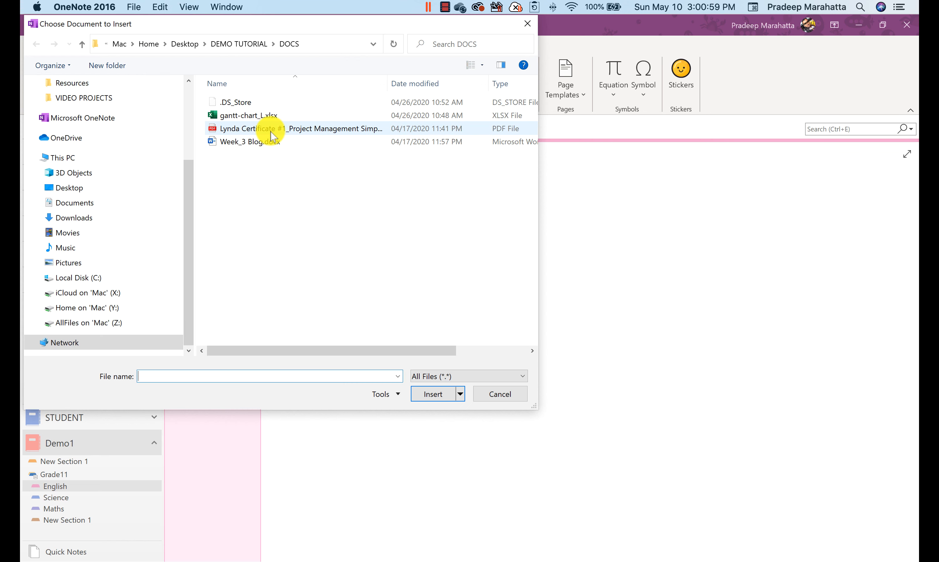
left_click(274, 130)
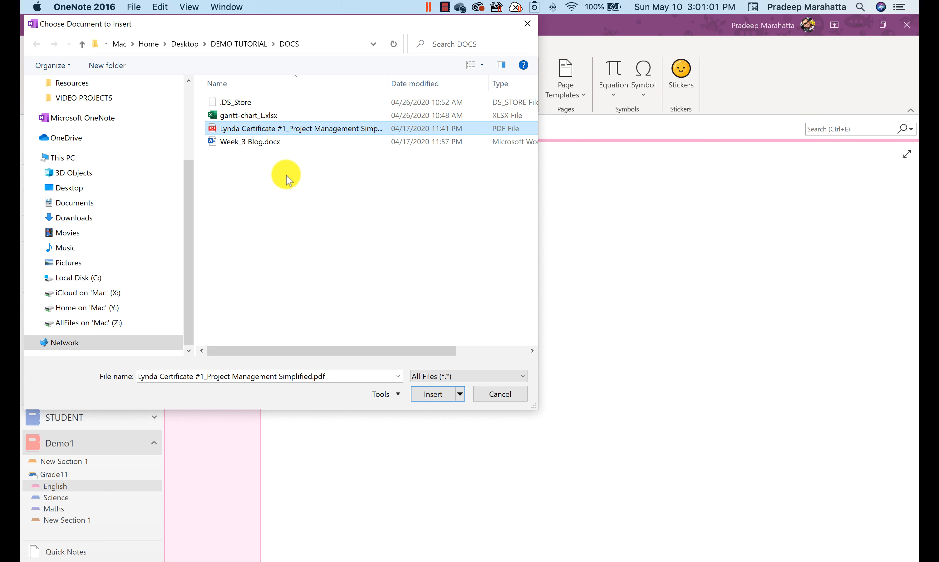
left_click(432, 395)
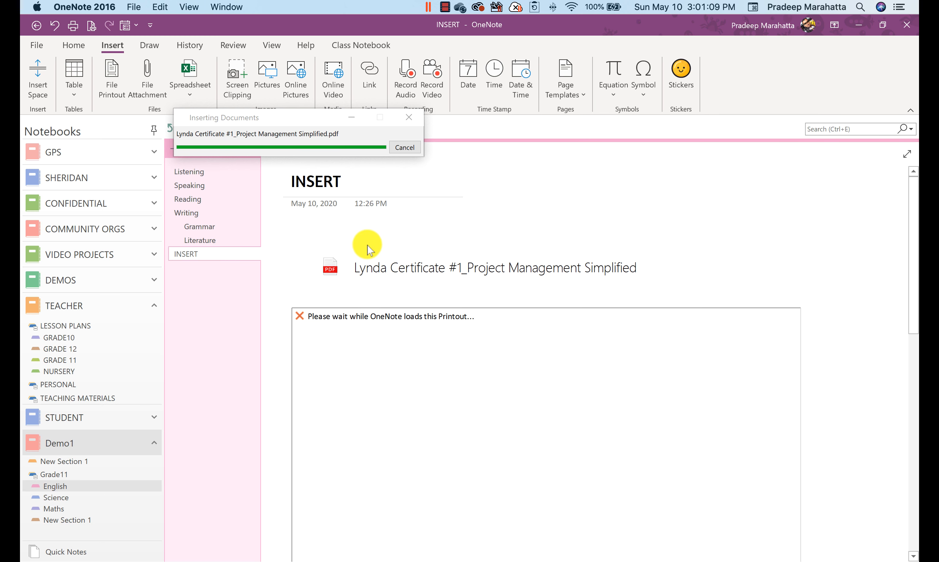
- Examine the inserted certificate printout from start to end and the file details of its PDF
scroll(518, 343, "down", 5)
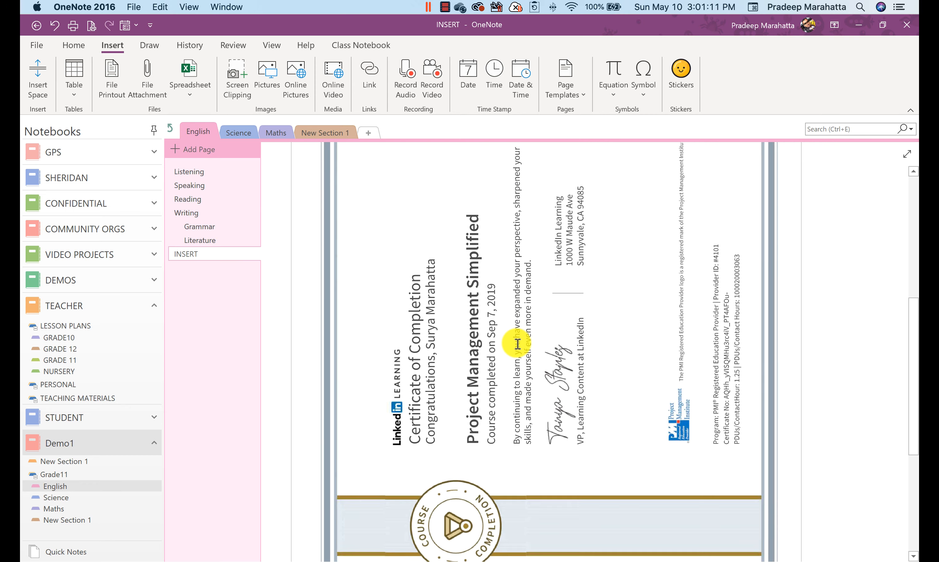
scroll(514, 343, "down", 5)
scroll(508, 326, "up", 15)
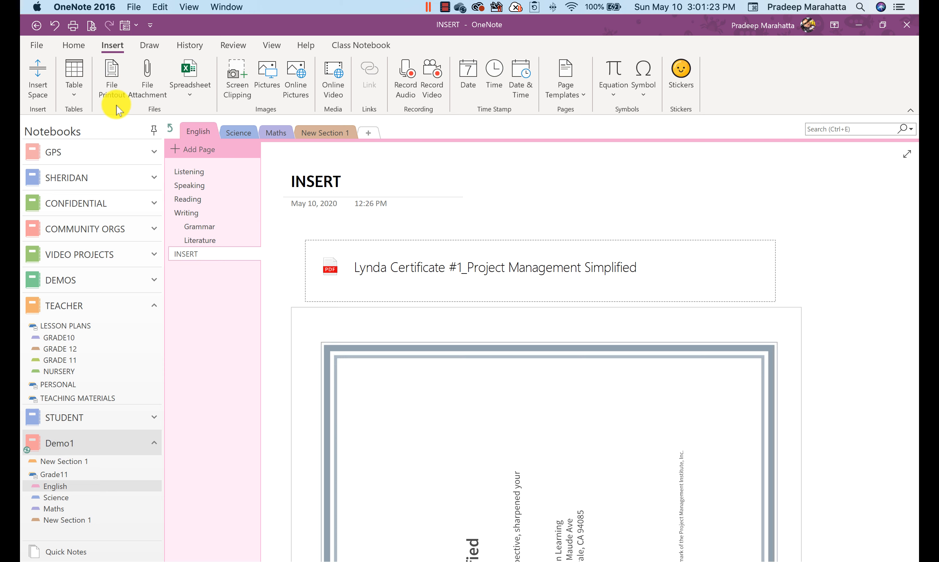
scroll(376, 363, "down", 10)
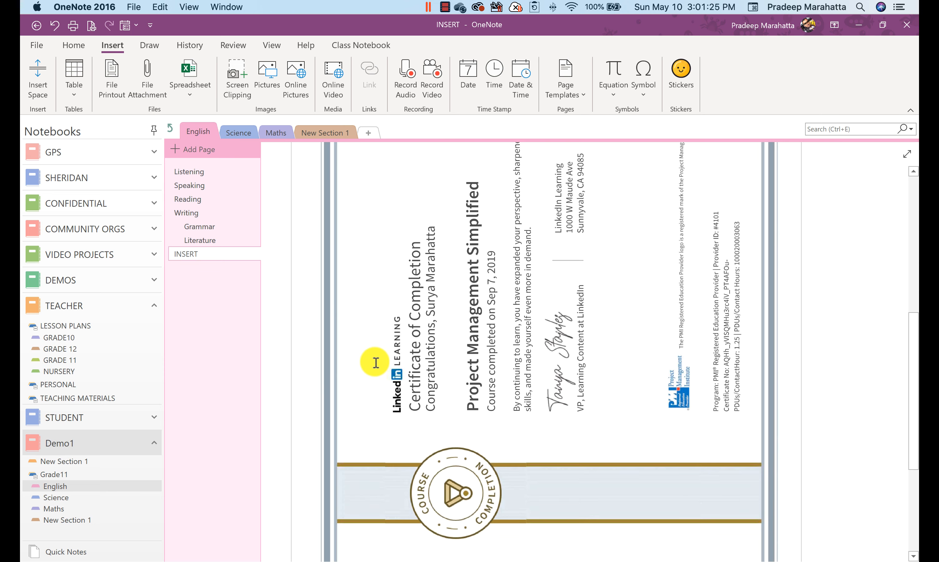
scroll(376, 362, "down", 5)
scroll(373, 360, "up", 15)
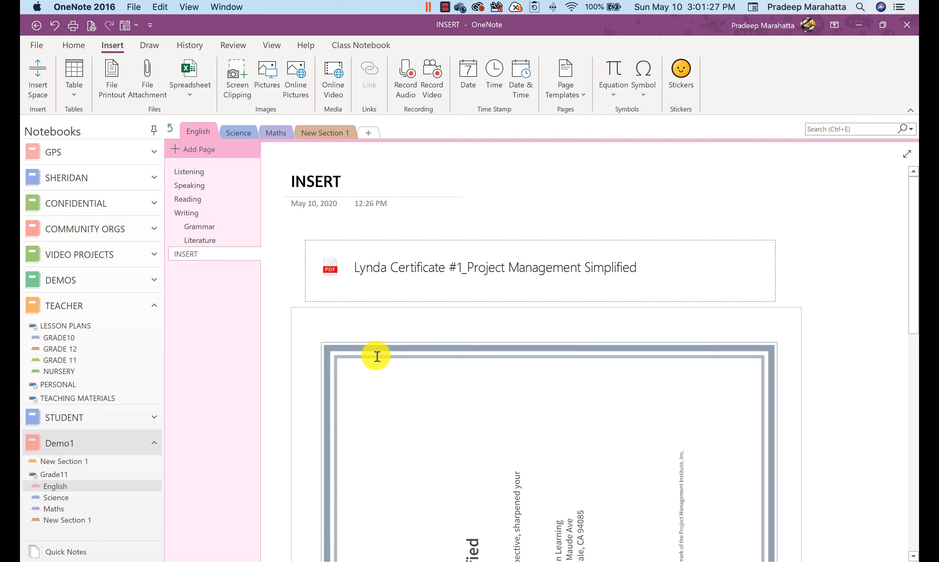
mouse_move(323, 248)
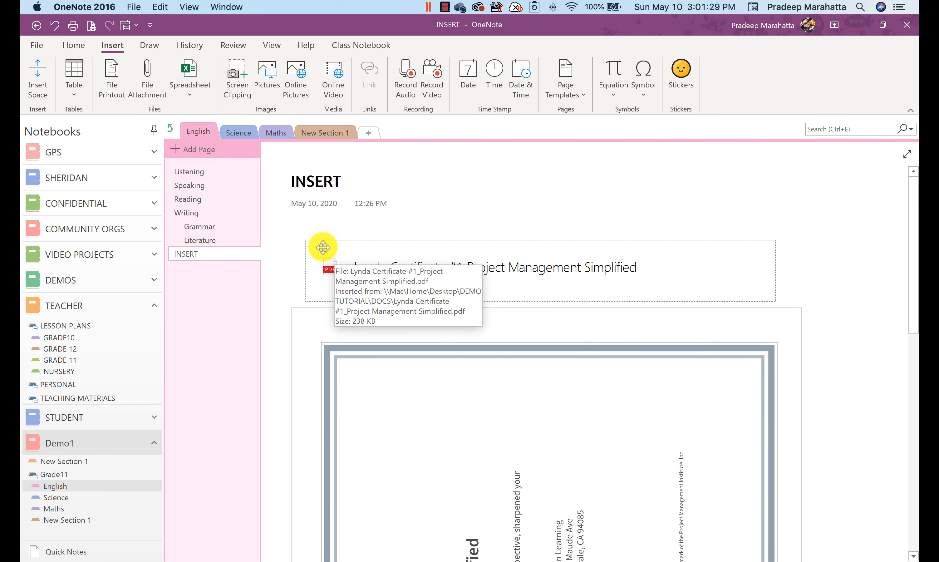
- Attach "Lynda Certificate #1_Project Management Simplified.pdf" as a file on the INSERT page and check the attachment's details
left_click(147, 73)
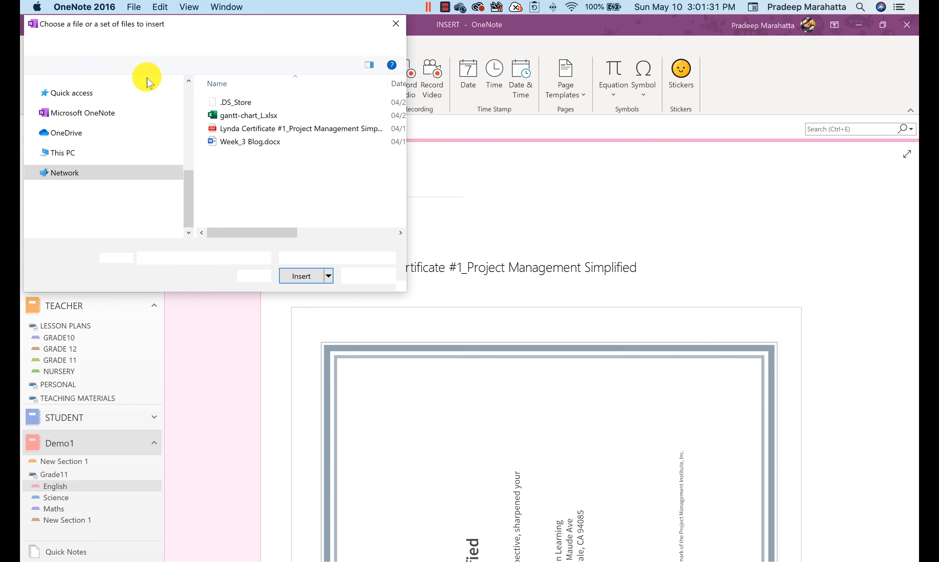
left_click(249, 133)
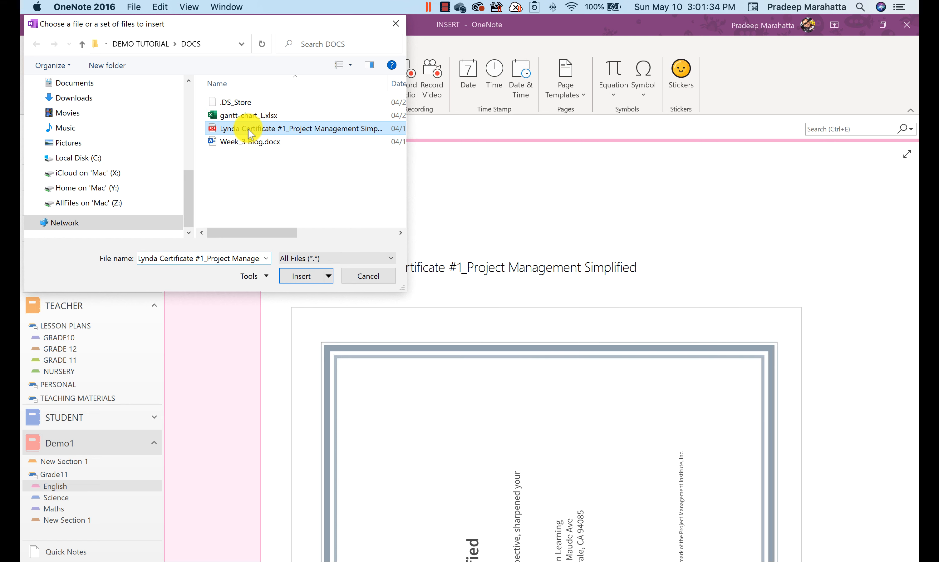
left_click(303, 276)
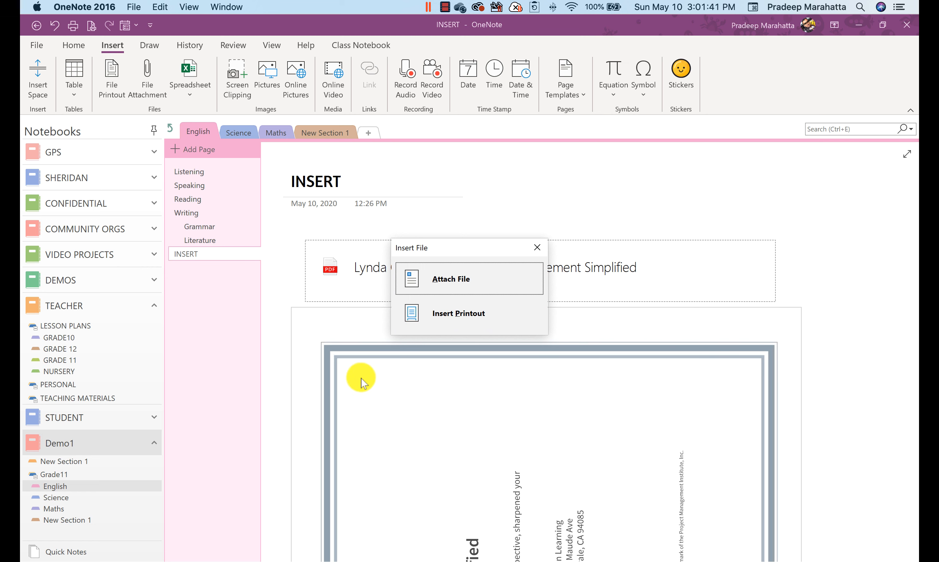
left_click(461, 287)
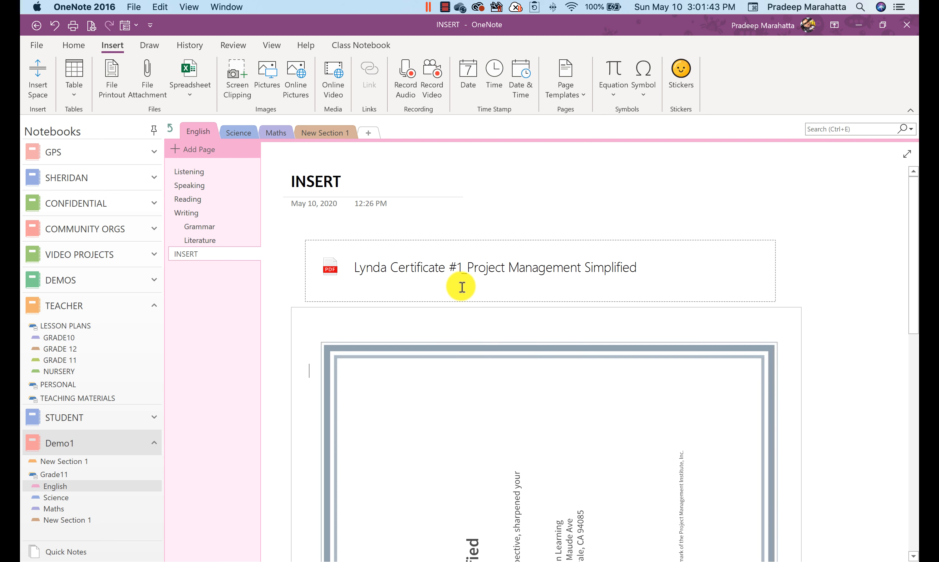
scroll(392, 324, "down", 2)
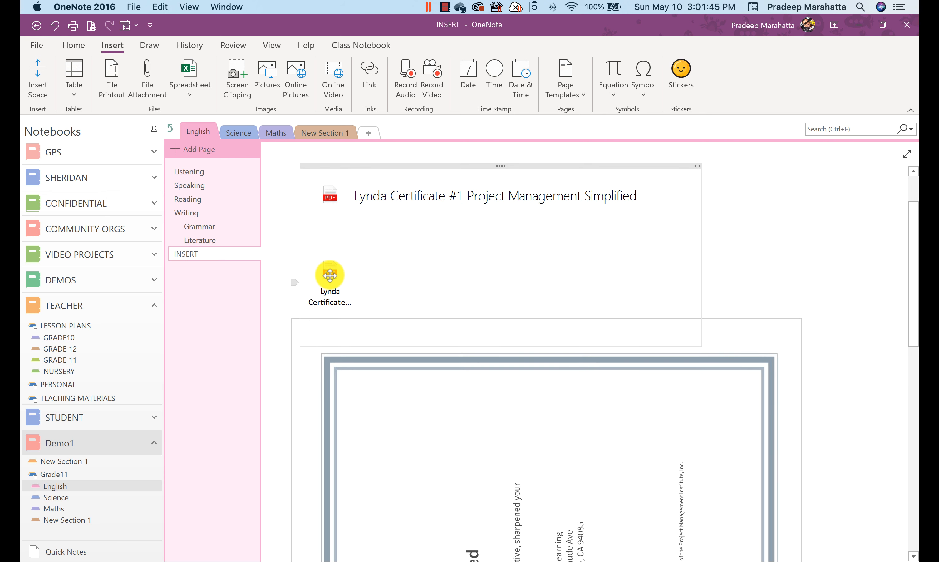
left_click(331, 283)
mouse_move(327, 274)
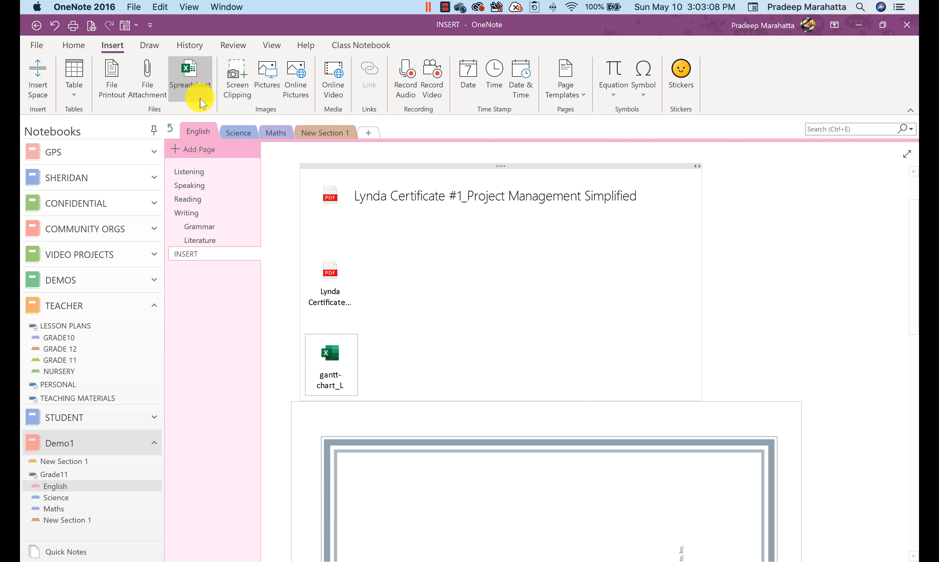
- Insert the existing Excel file gantt-chart_L.xlsx on the INSERT page as an embedded spreadsheet
left_click(188, 82)
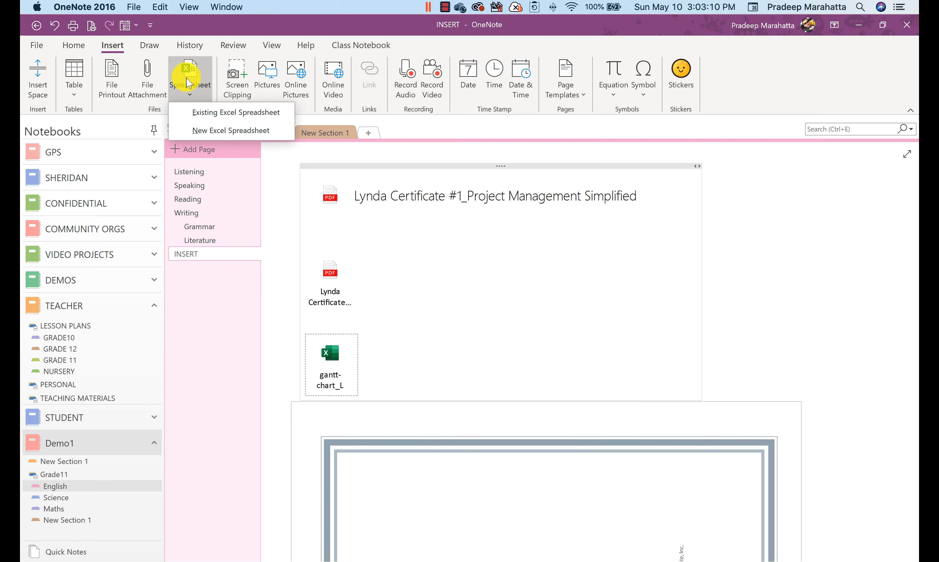
left_click(214, 118)
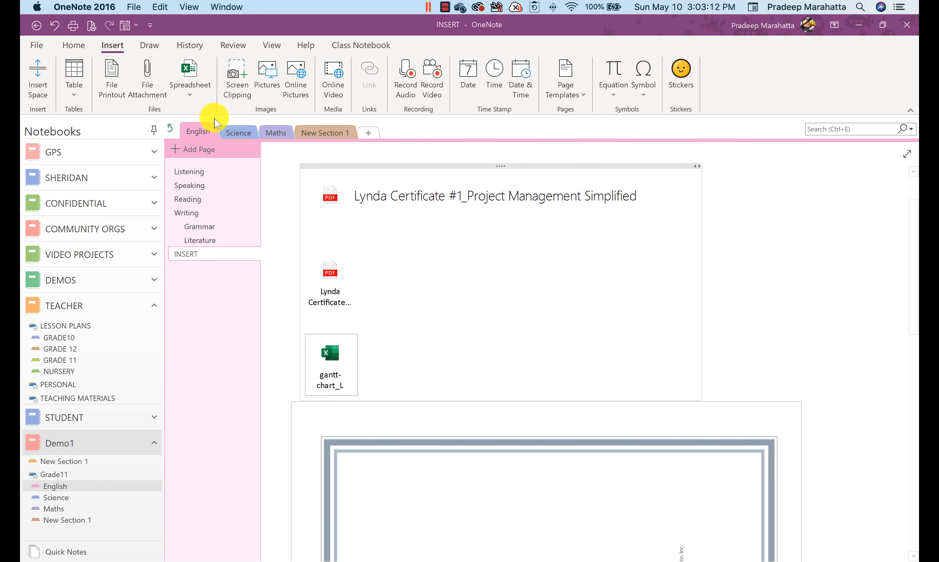
double_click(255, 103)
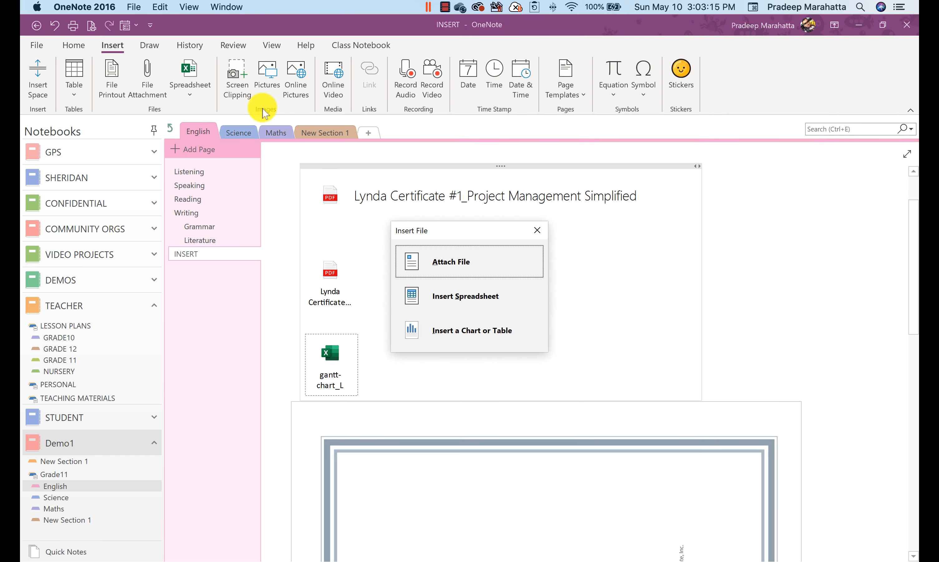
left_click(489, 304)
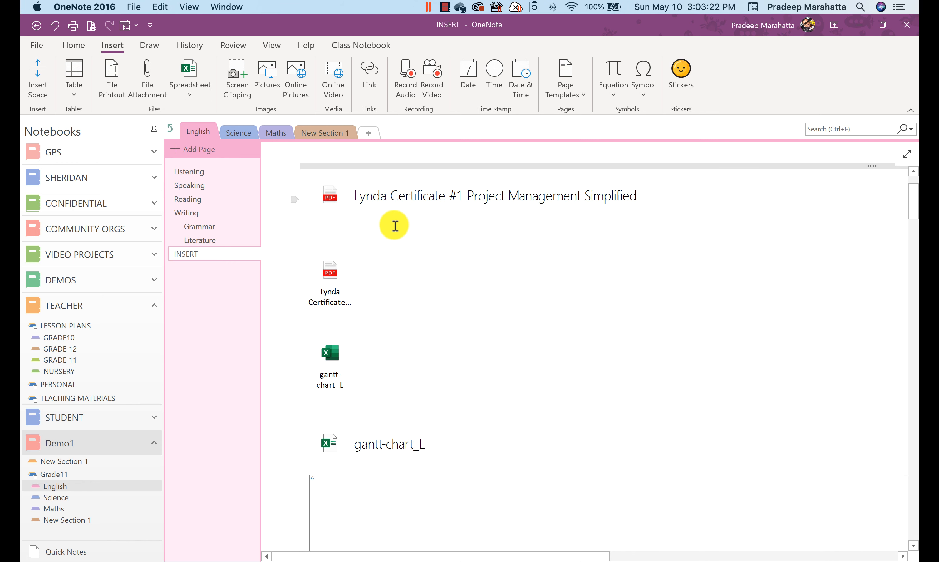
- Examine the embedded Gantt chart spreadsheet, from its project schedule down to the template information, and return to the page title
scroll(412, 309, "down", 5)
scroll(410, 303, "down", 4)
scroll(407, 241, "up", 3)
scroll(453, 343, "down", 6)
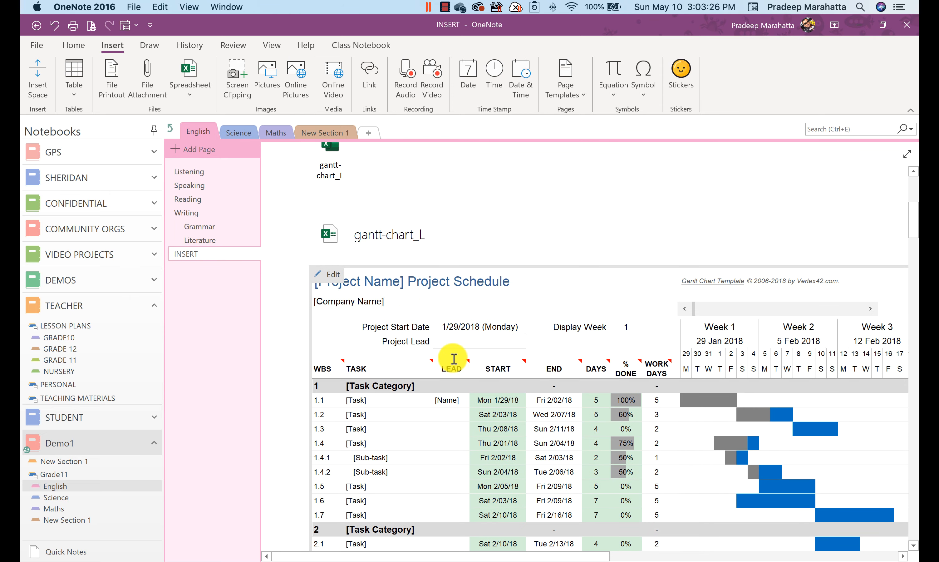
scroll(457, 325, "down", 13)
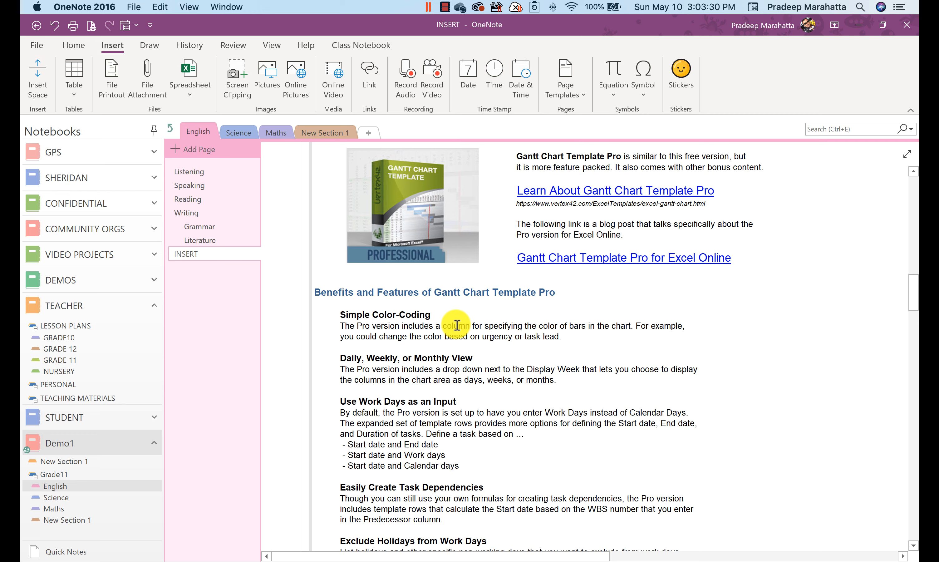
scroll(457, 325, "up", 10)
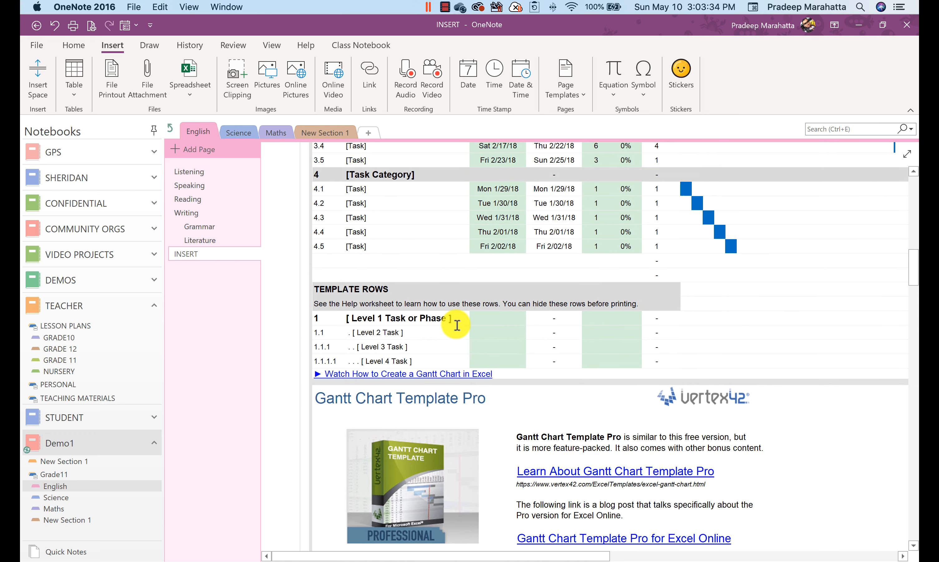
scroll(457, 325, "up", 6)
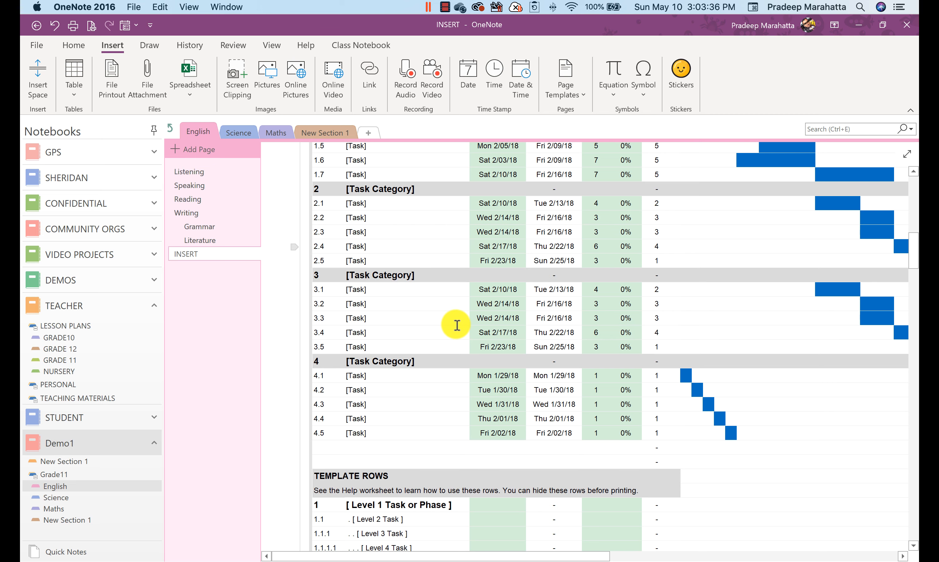
scroll(457, 324, "up", 19)
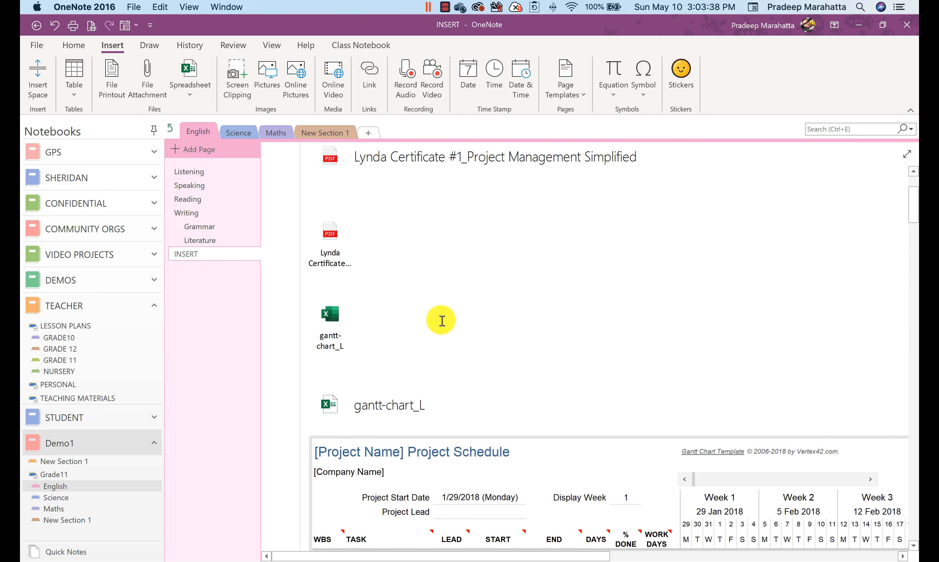
scroll(408, 323, "up", 4)
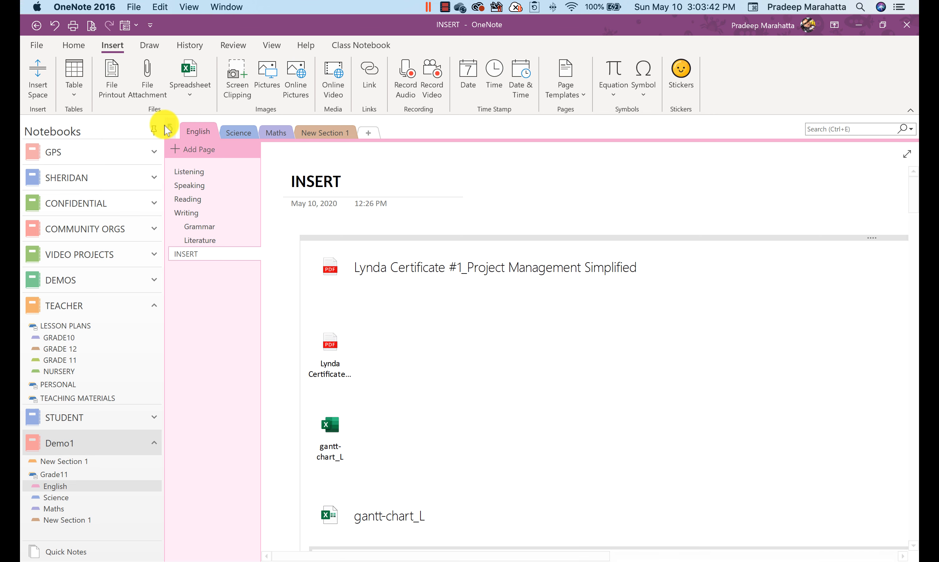
- Capture a rectangular screen clipping of the blank screen area for the INSERT page, retaking it with a larger region
left_click(236, 82)
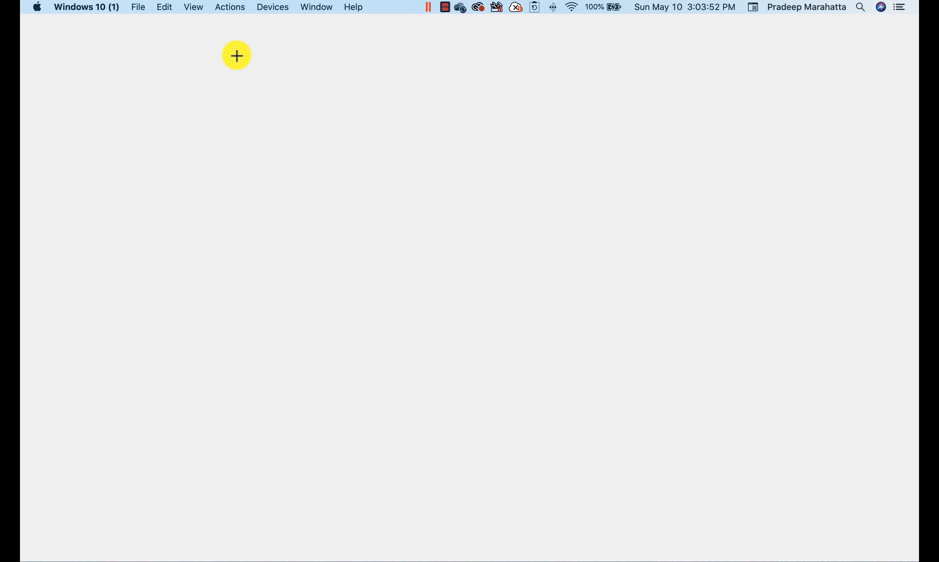
left_click_drag(237, 55, 456, 122)
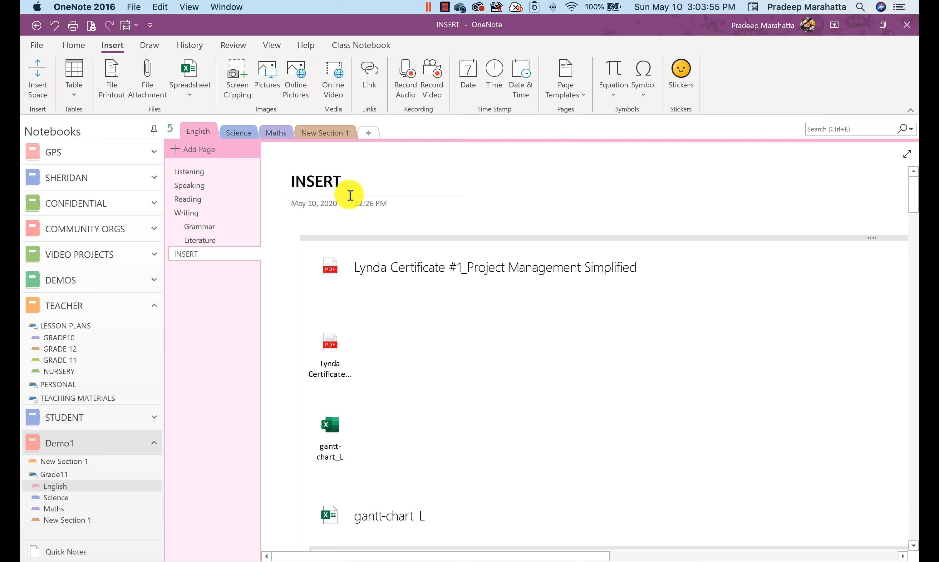
left_click(239, 83)
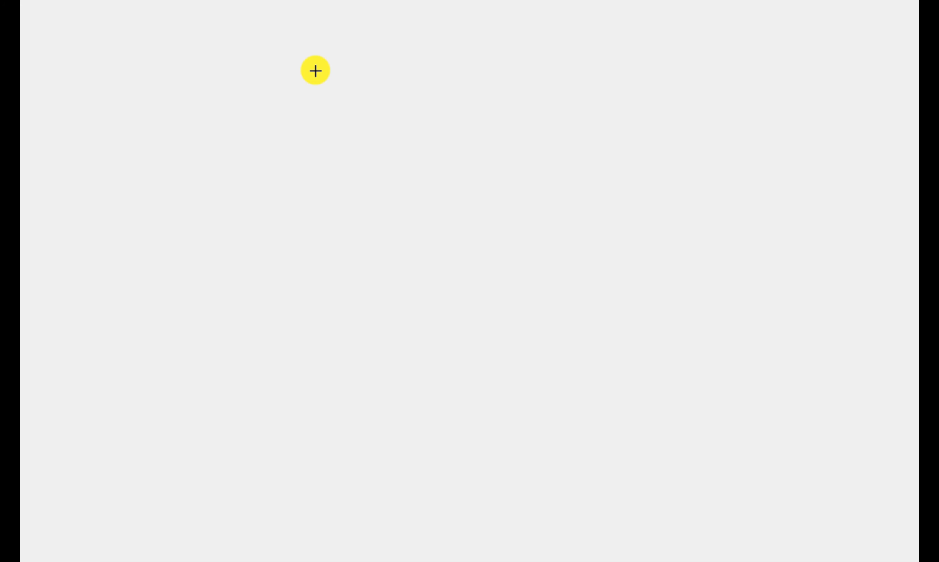
left_click_drag(315, 70, 639, 401)
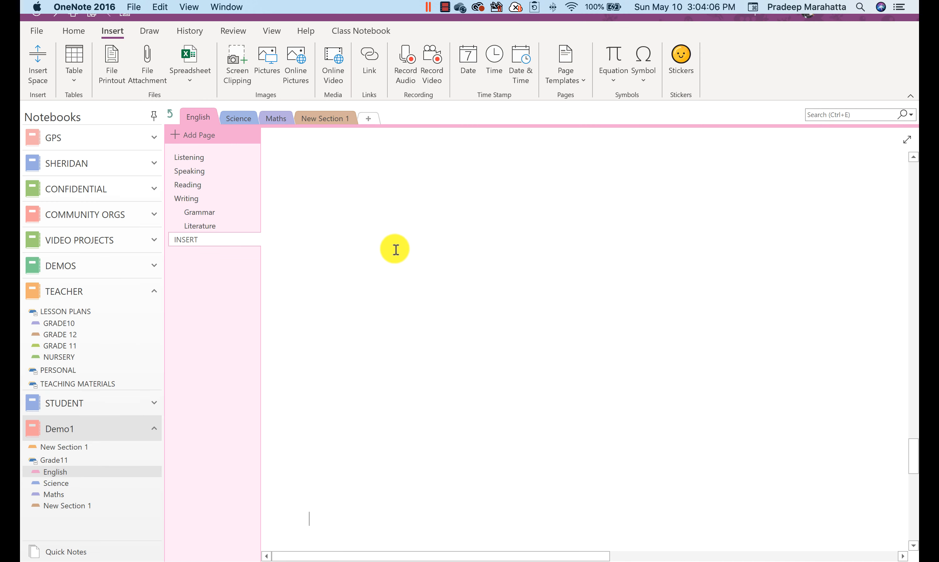
- Examine the inserted screen clipping, its capture timestamp and the spreadsheet and certificate content around it
scroll(395, 250, "up", 5)
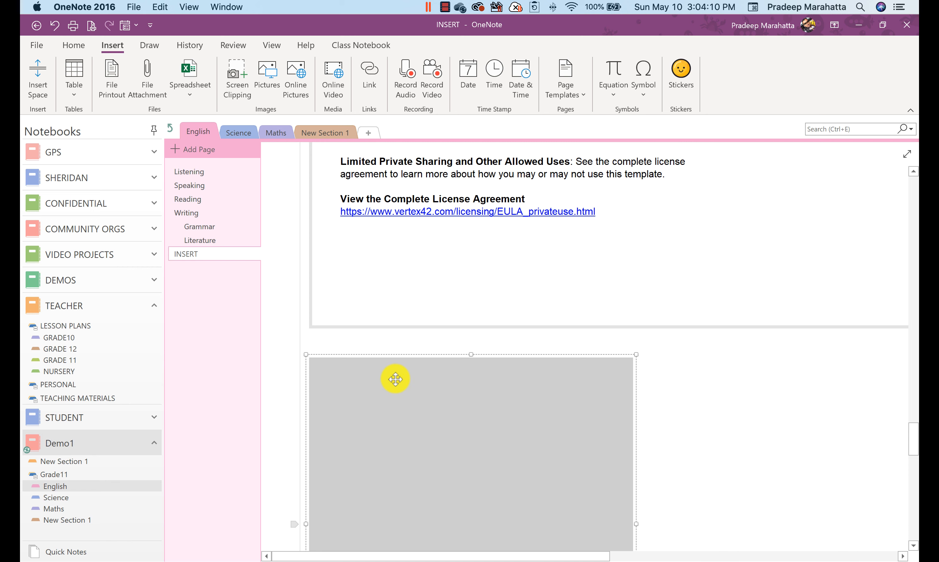
scroll(397, 358, "down", 5)
scroll(412, 229, "down", 1)
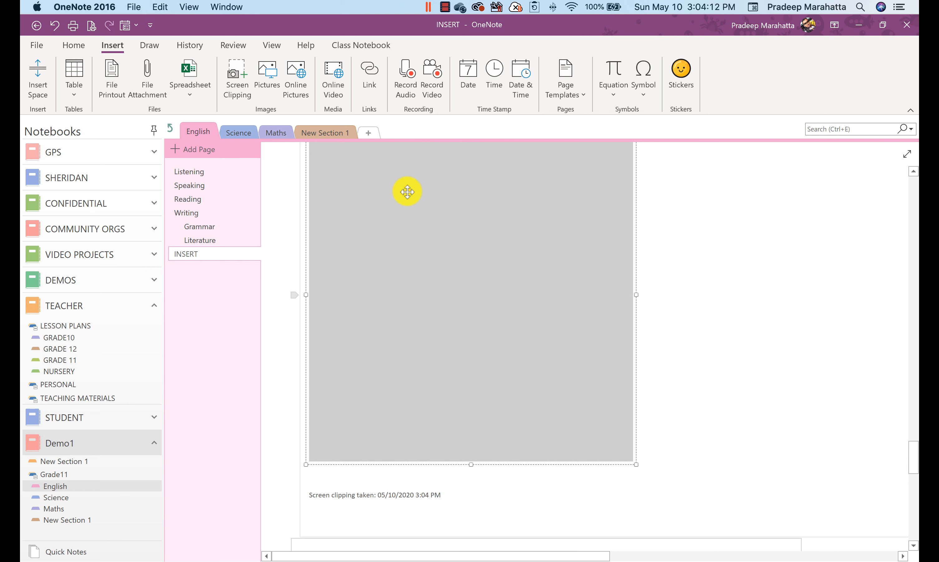
scroll(421, 338, "down", 4)
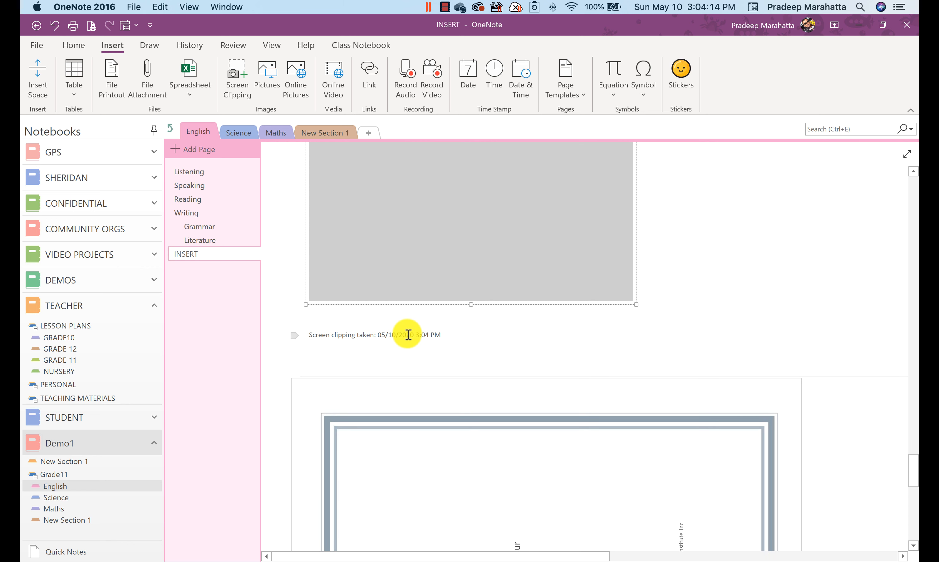
scroll(416, 338, "down", 3)
scroll(392, 311, "down", 4)
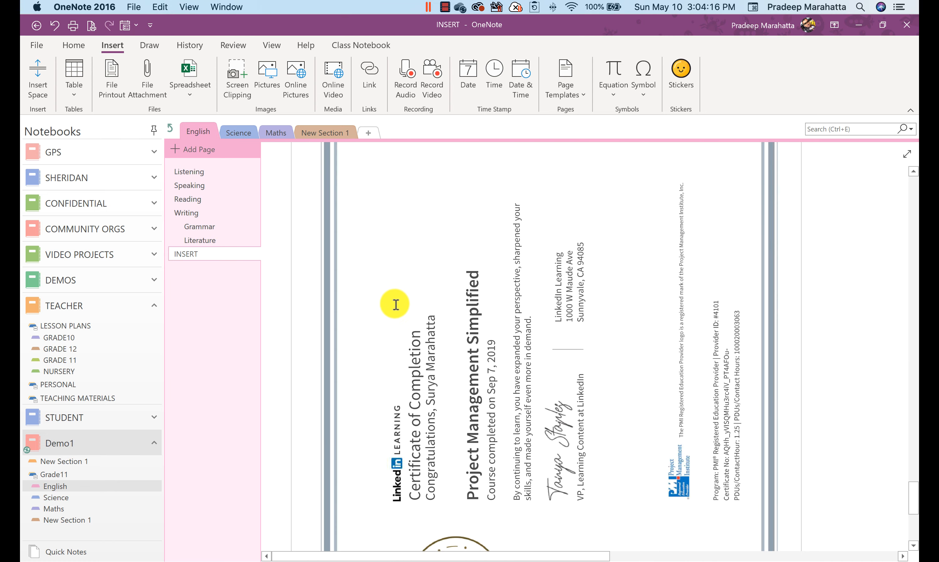
scroll(393, 309, "up", 12)
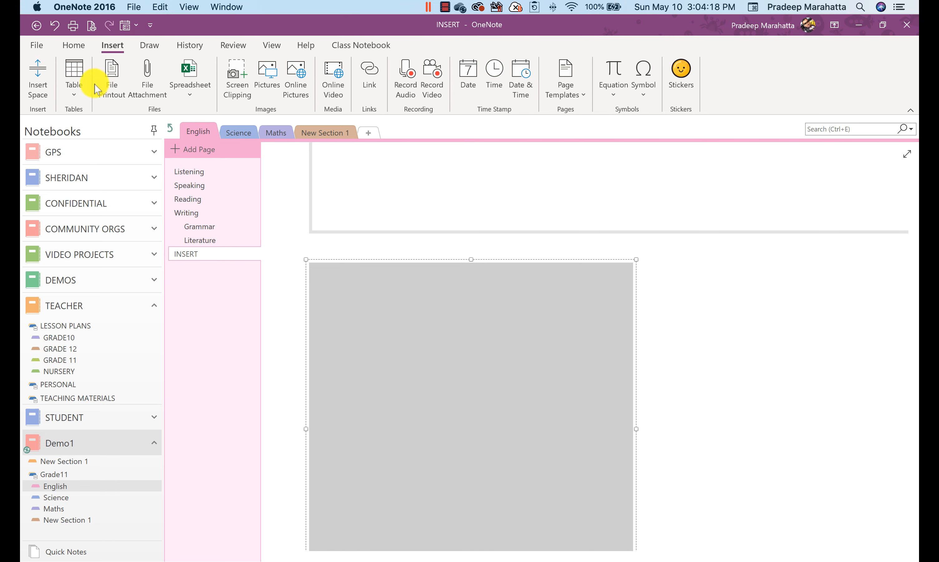
scroll(377, 286, "down", 7)
scroll(373, 248, "up", 6)
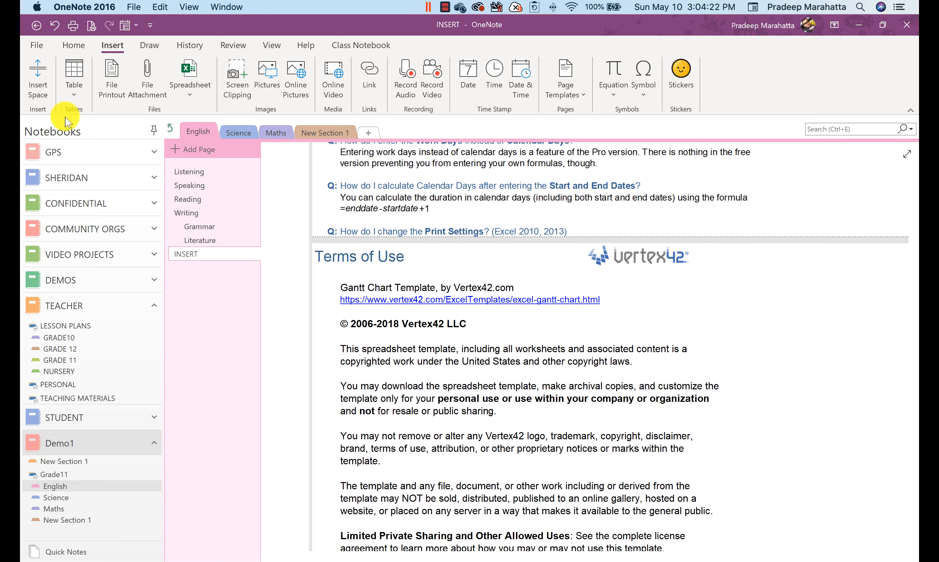
- Insert blank vertical space between the Gantt chart's template rows and the Gantt Chart Template Pro sheet
scroll(438, 393, "up", 8)
scroll(439, 378, "up", 15)
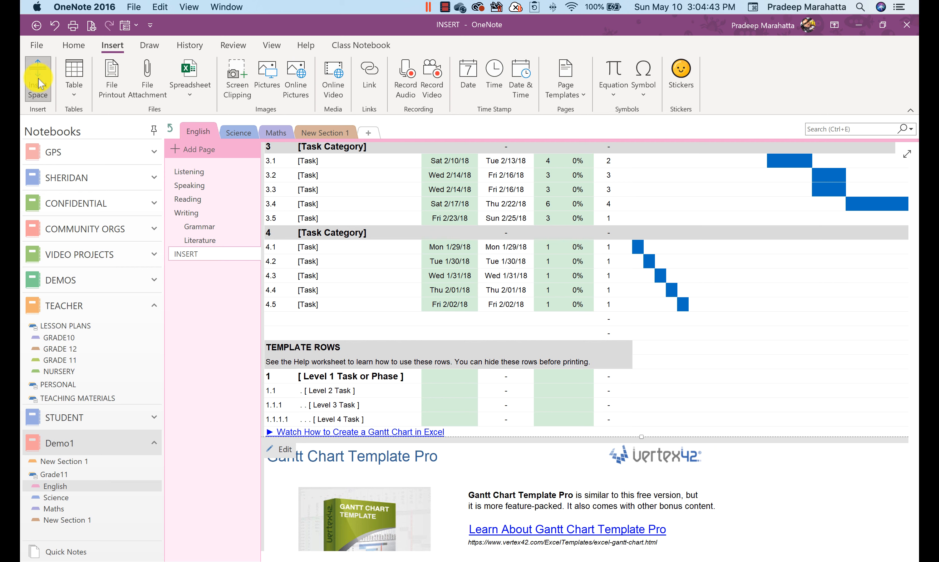
left_click(39, 83)
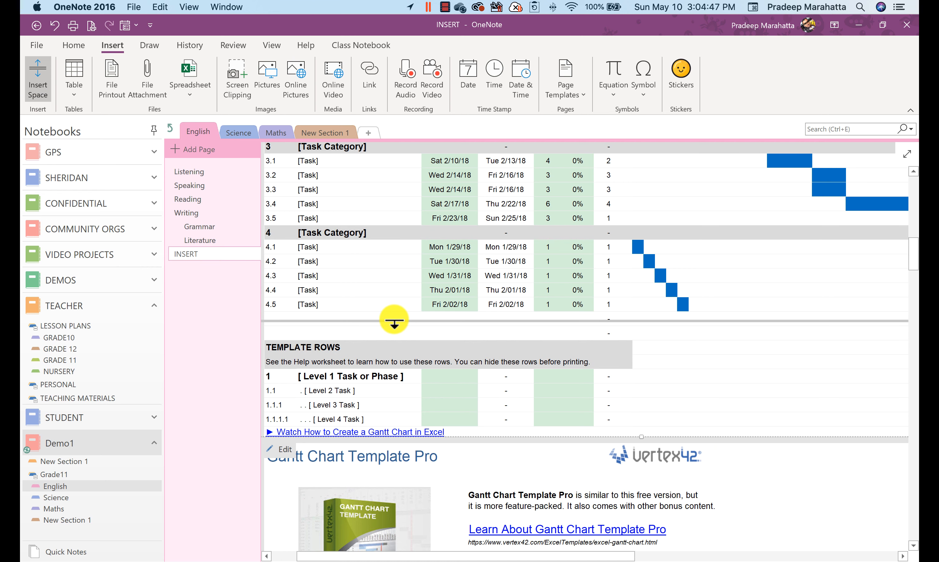
left_click_drag(394, 321, 418, 530)
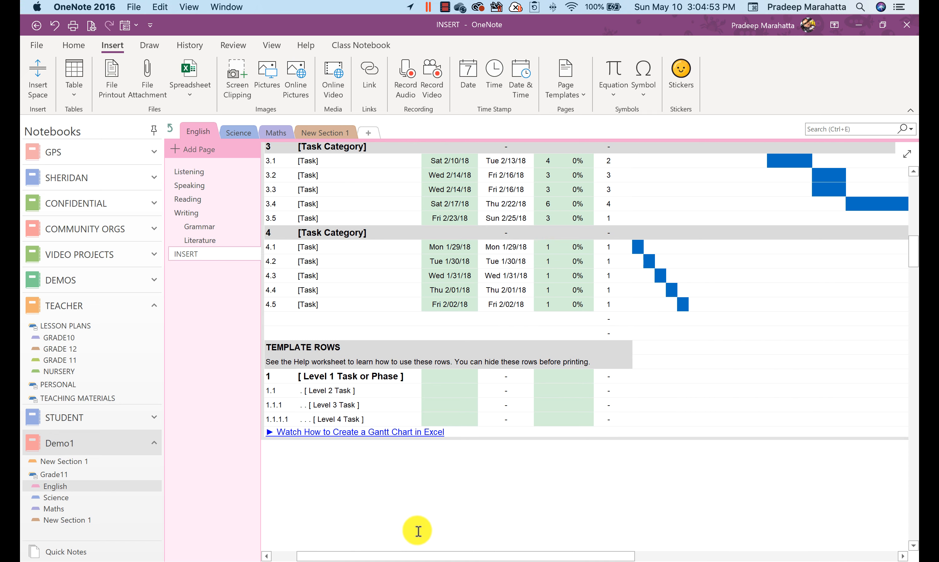
scroll(434, 378, "down", 6)
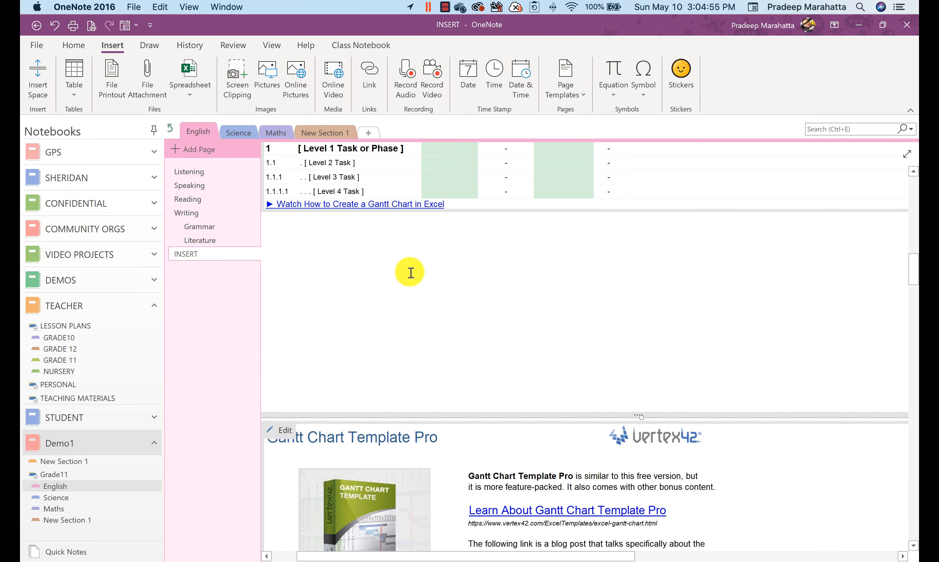
- Insert a 3x3 table in the blank space and fill its first two cells with "fsdfsdfsd" and "dfsdfsdfg"
left_click(76, 96)
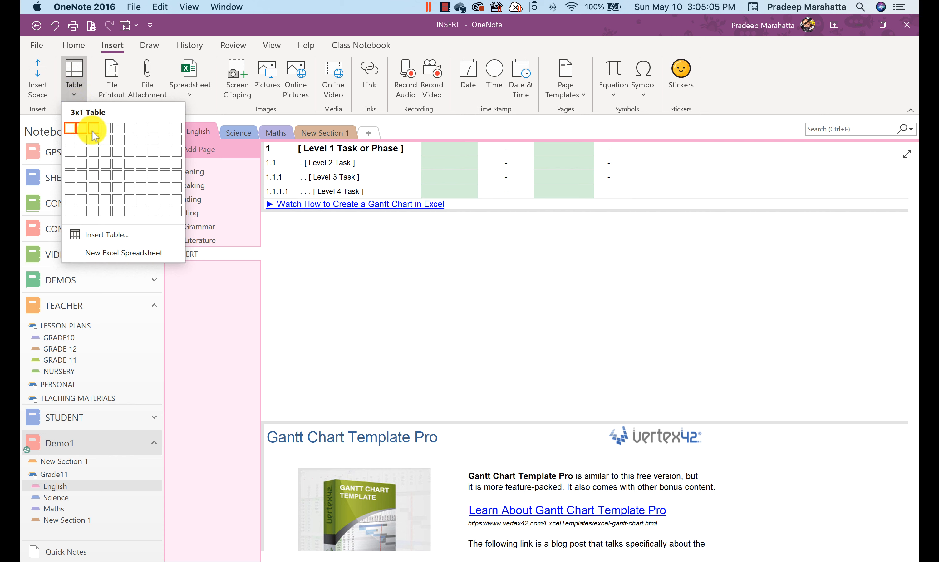
left_click(95, 150)
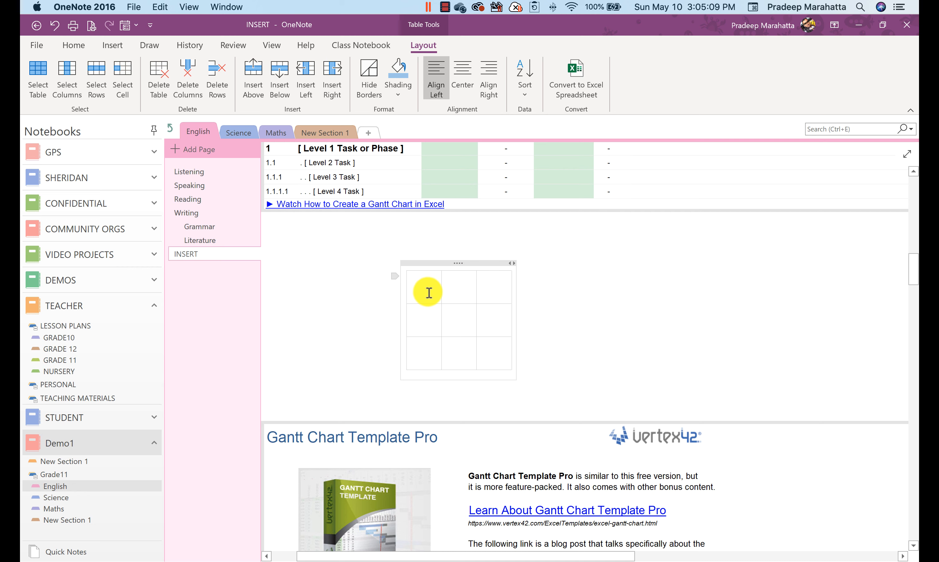
type("fsdfsdfsd")
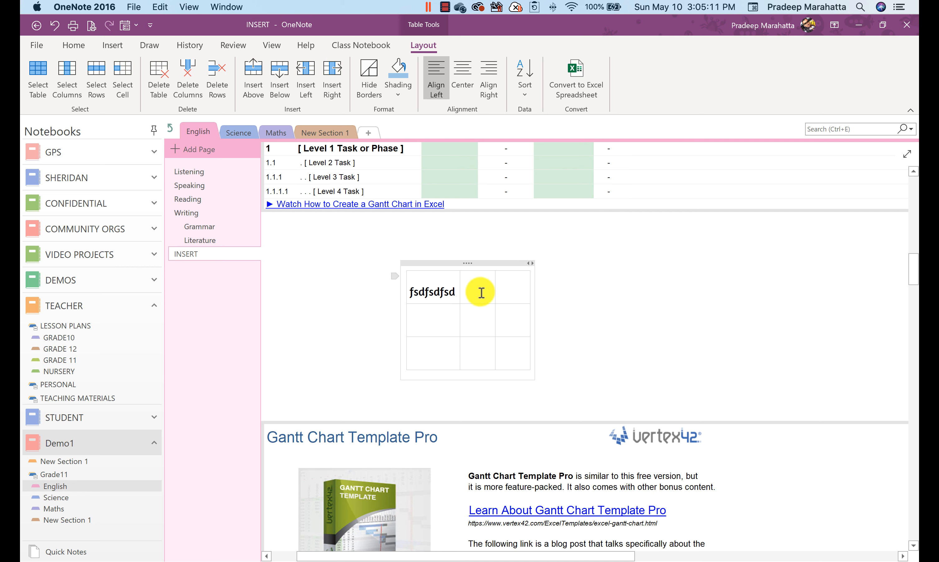
type("dfsdfsdfg")
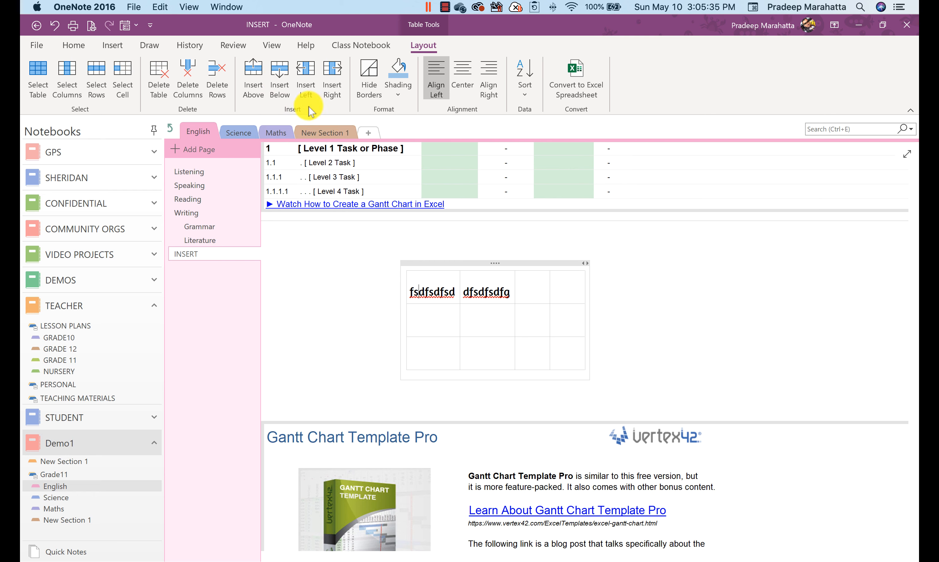
- Insert a new row above the table's first row
left_click(254, 87)
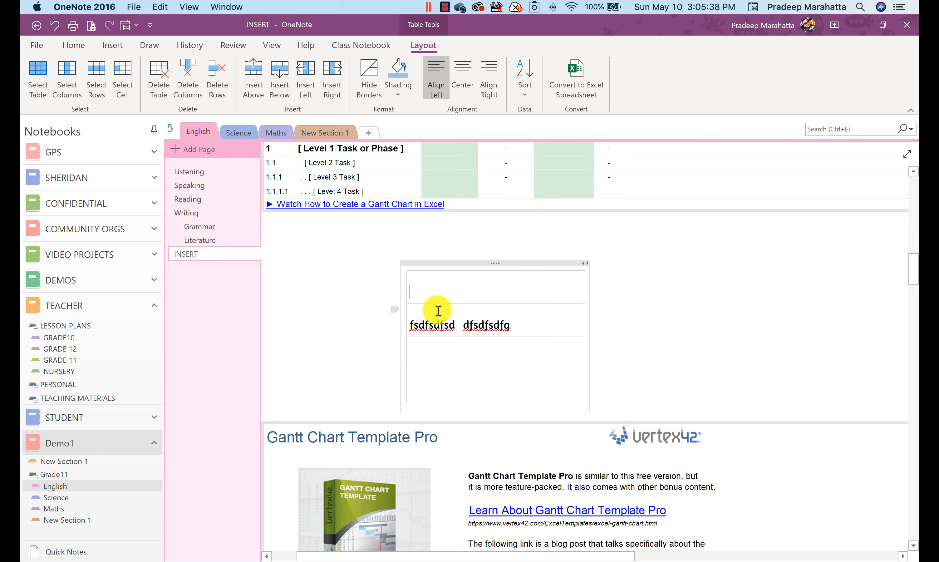
- Add a row below the table's first row and insert mountain_Flower.jpg from the Desktop's DEMO TUTORIAL > IMAGES folder into it
left_click(280, 89)
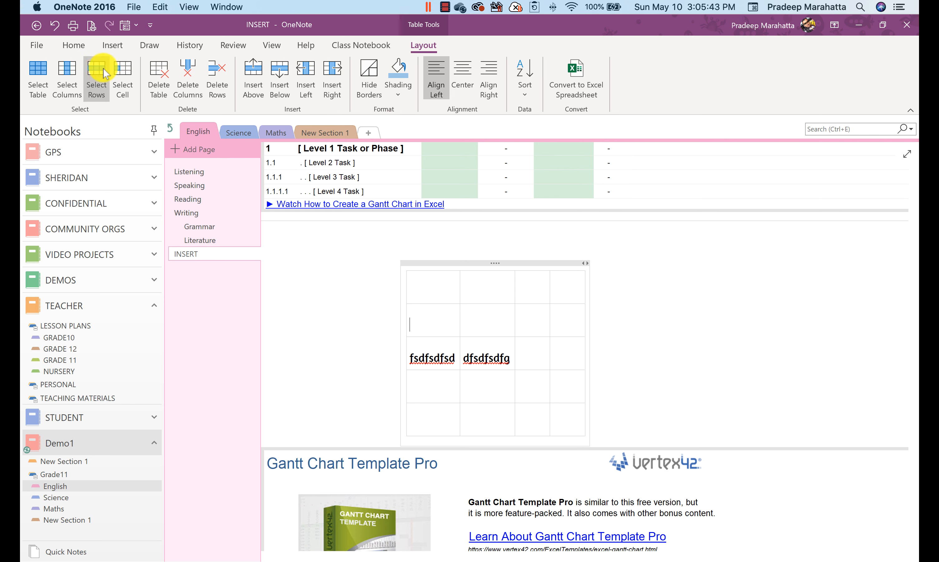
left_click(115, 45)
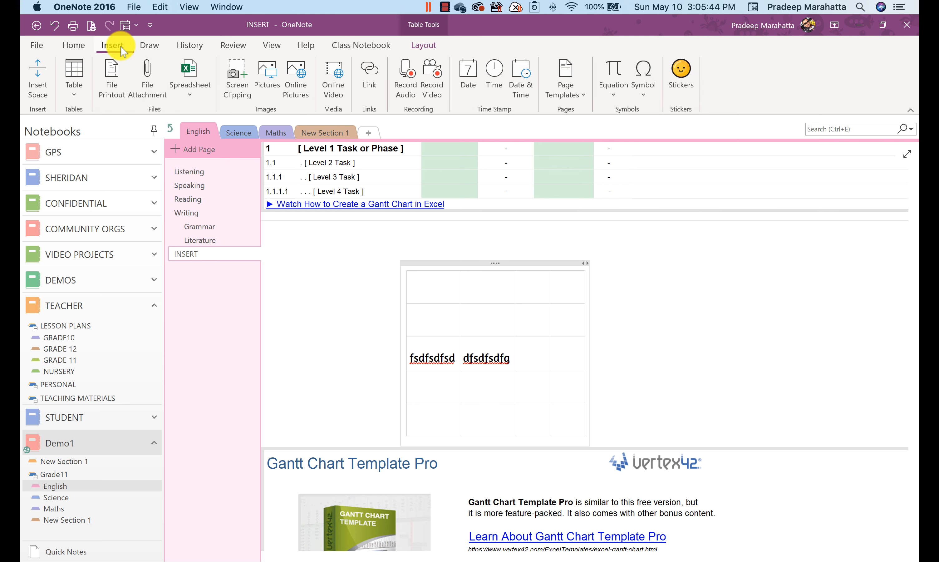
left_click(269, 78)
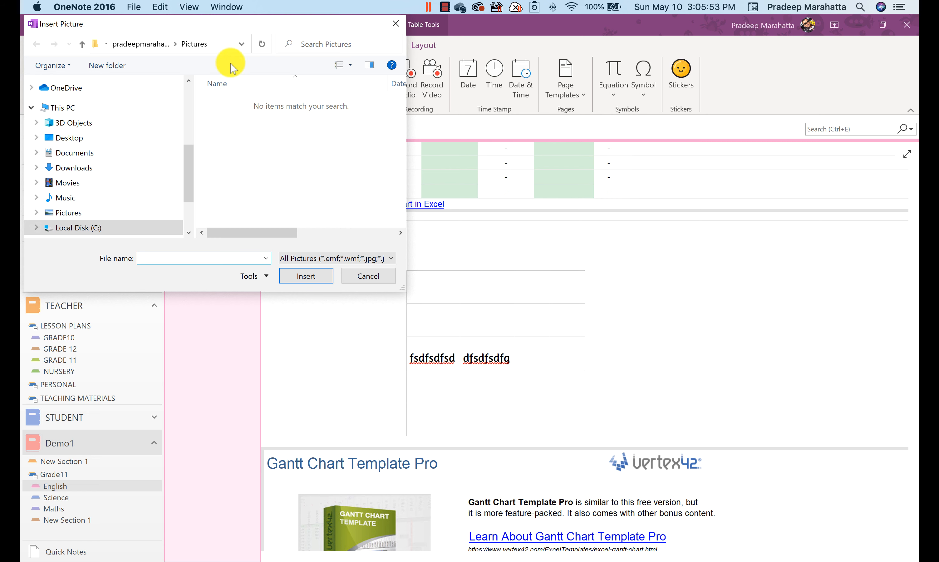
left_click(82, 45)
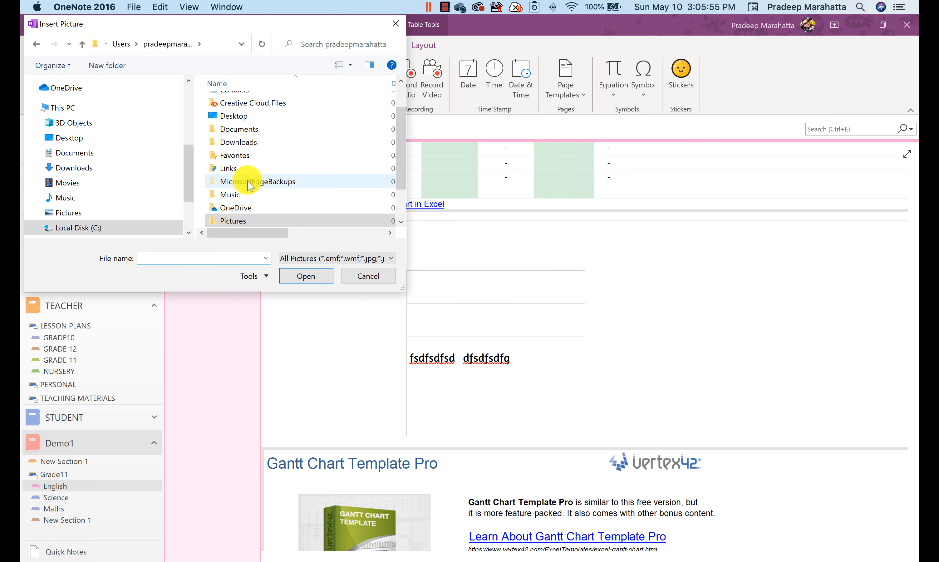
left_click(78, 139)
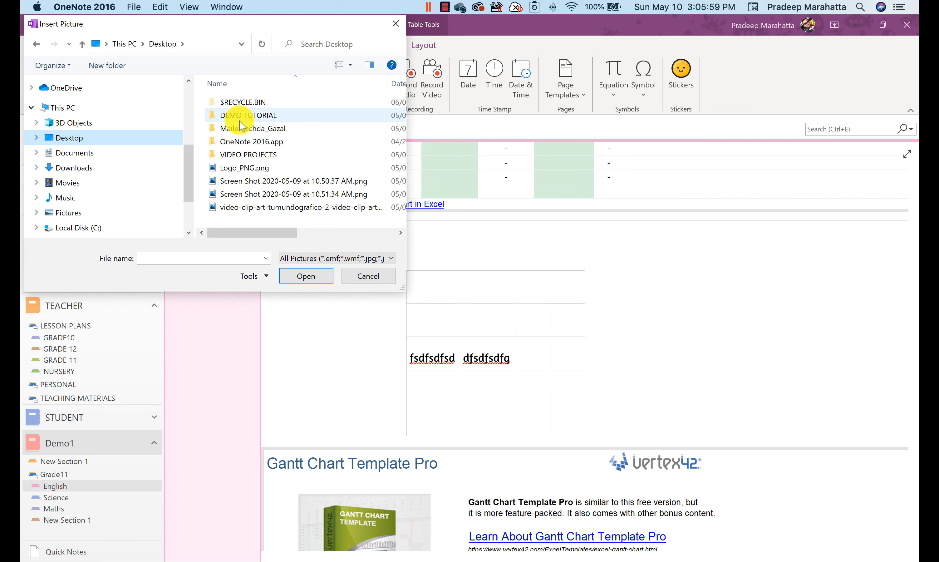
double_click(239, 121)
left_click(229, 116)
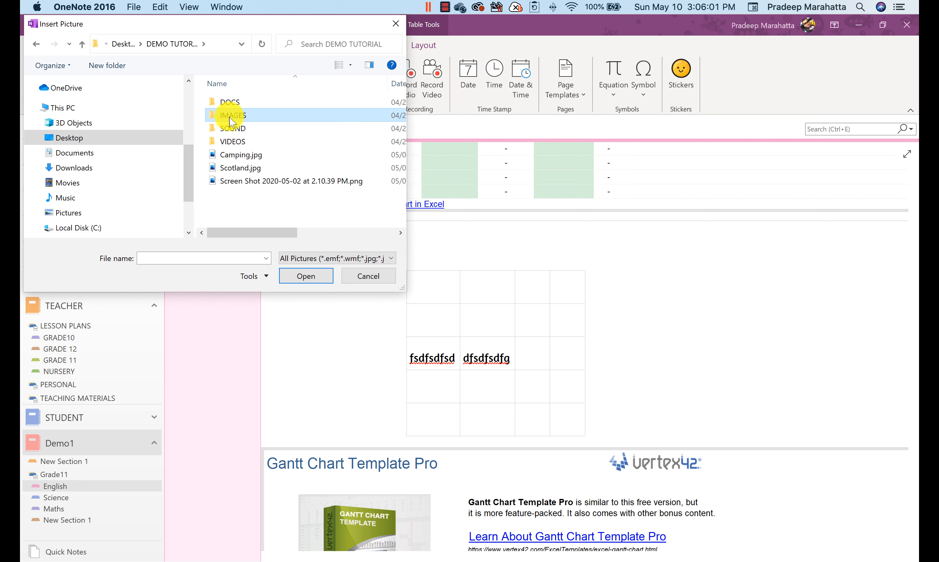
double_click(230, 117)
left_click(247, 142)
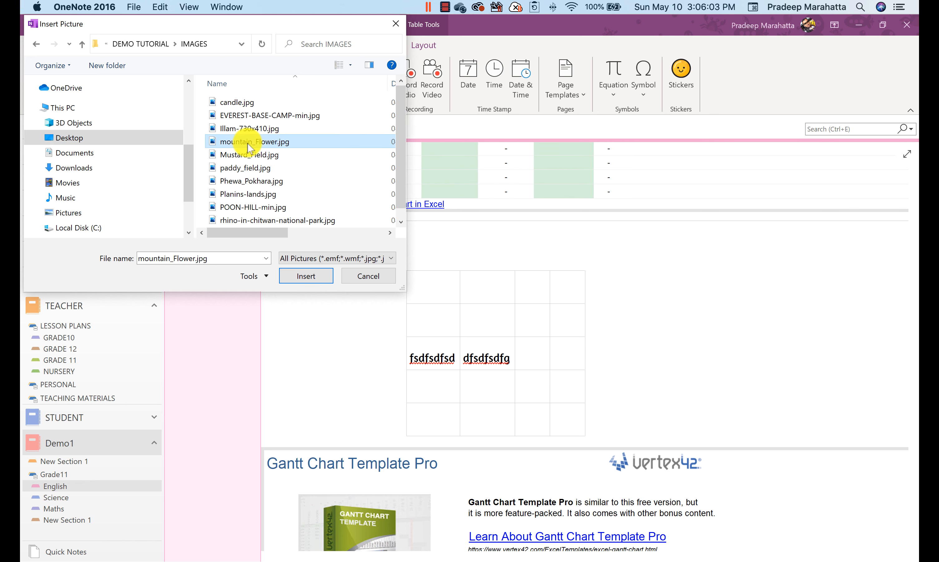
double_click(247, 142)
scroll(614, 370, "down", 2)
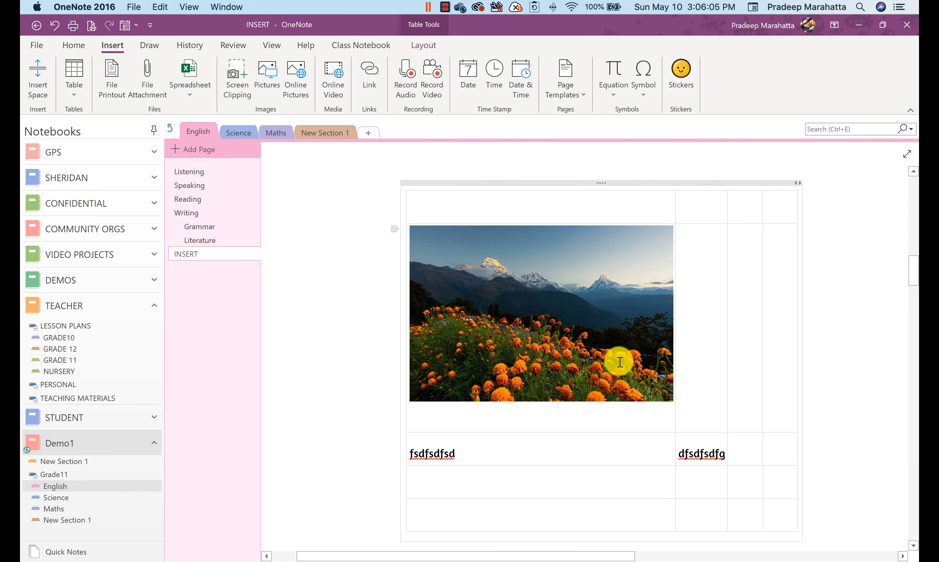
- Enlarge the mountain flower picture proportionally inside its table cell
left_click(563, 309)
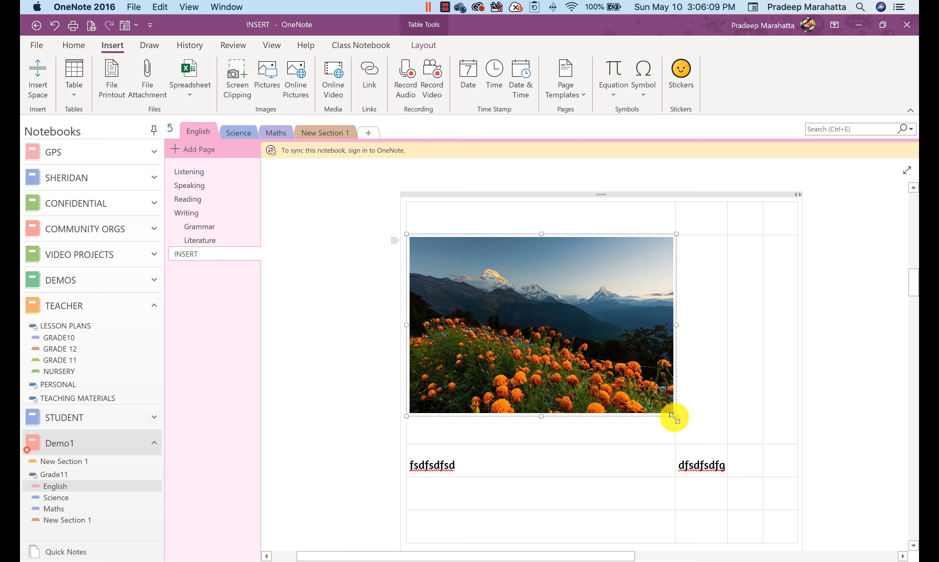
left_click_drag(674, 419, 770, 543)
scroll(431, 334, "down", 3)
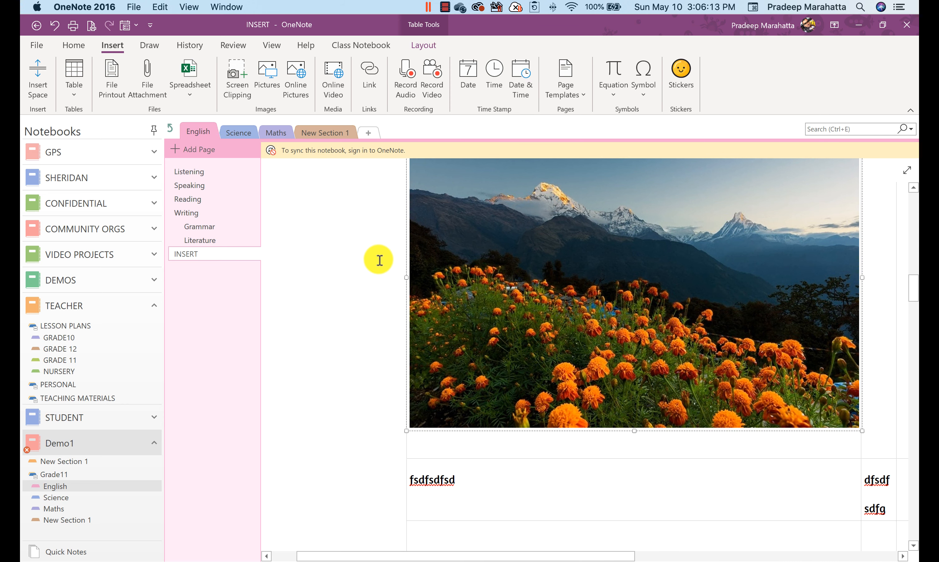
- Insert the online picture of a blue bird on a branch from the Birds category below the mountain flower picture
left_click(304, 86)
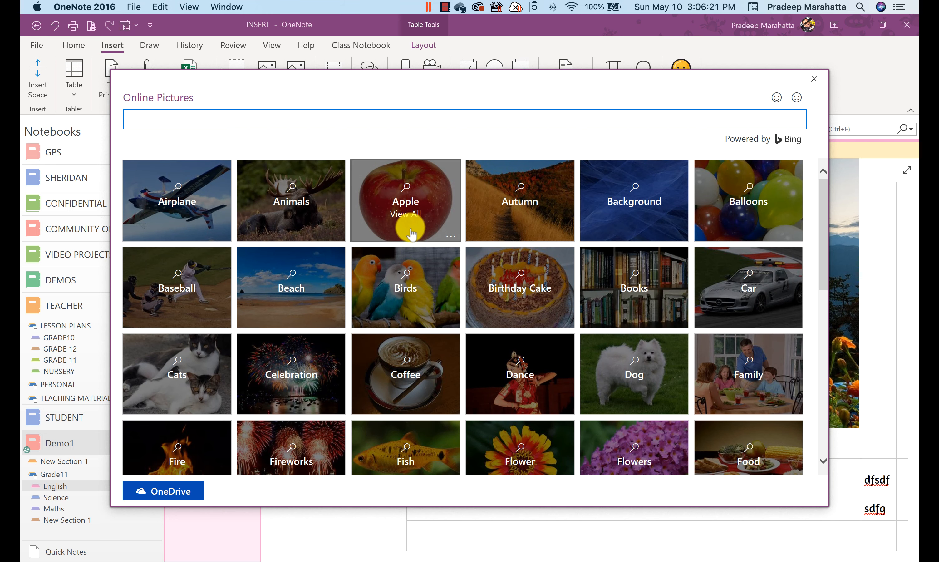
scroll(400, 183, "down", 3)
scroll(419, 213, "up", 2)
left_click(413, 252)
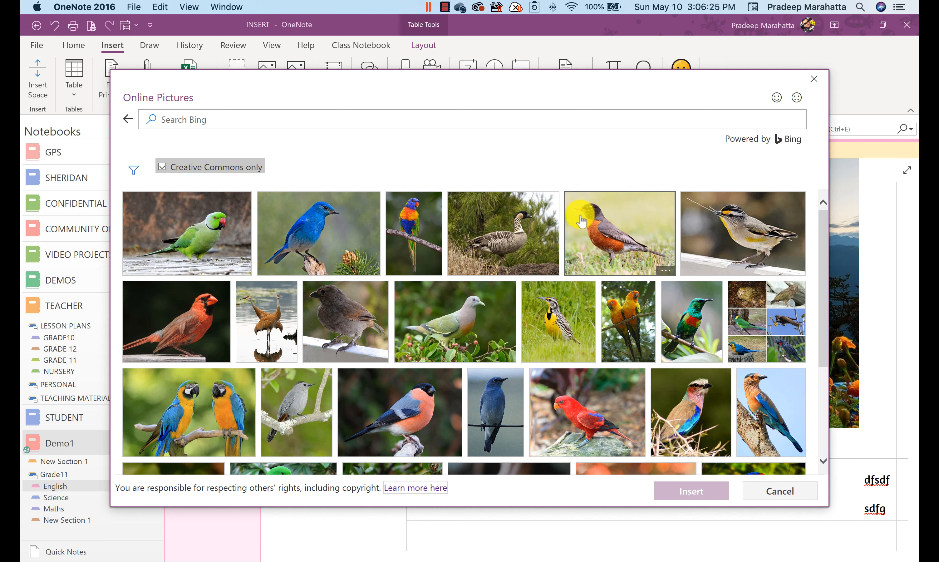
left_click(305, 239)
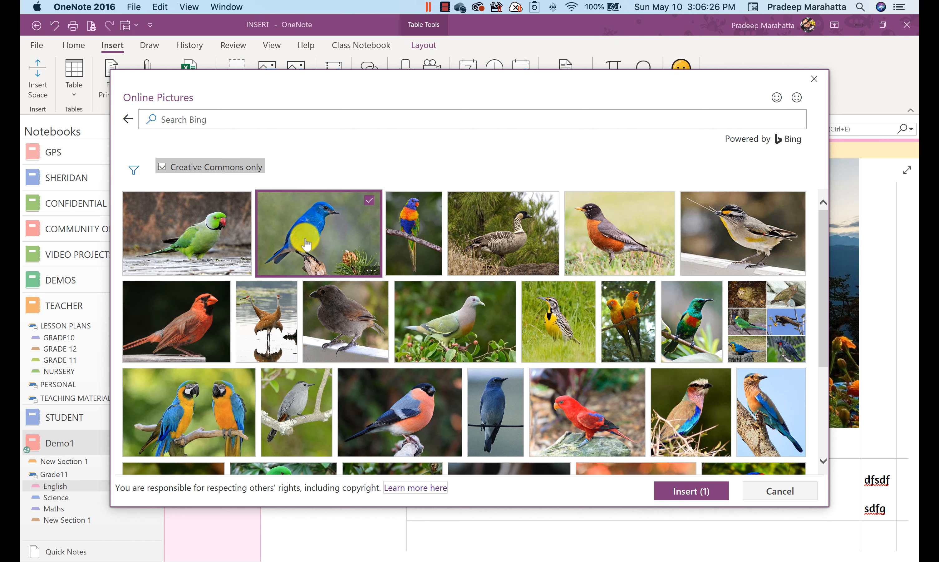
left_click(705, 496)
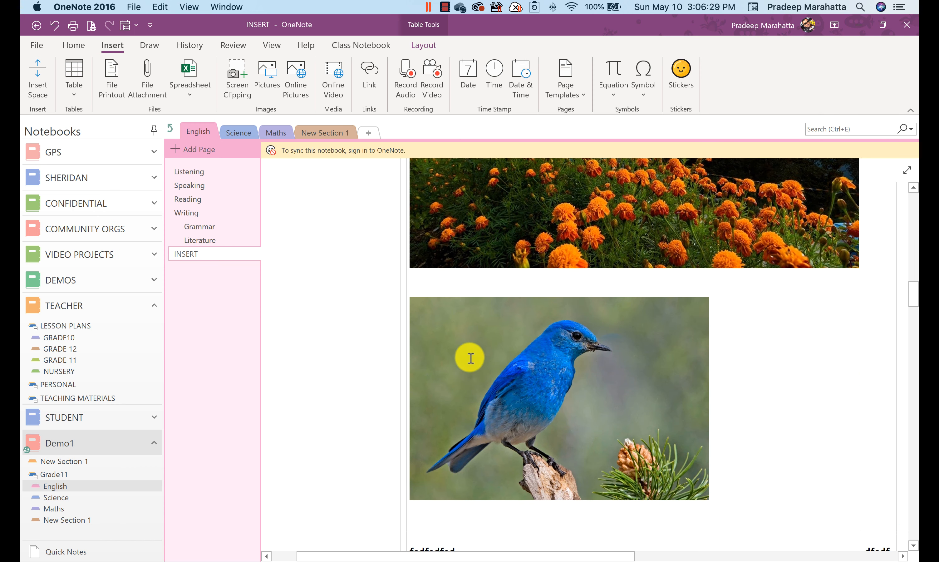
scroll(471, 359, "up", 5)
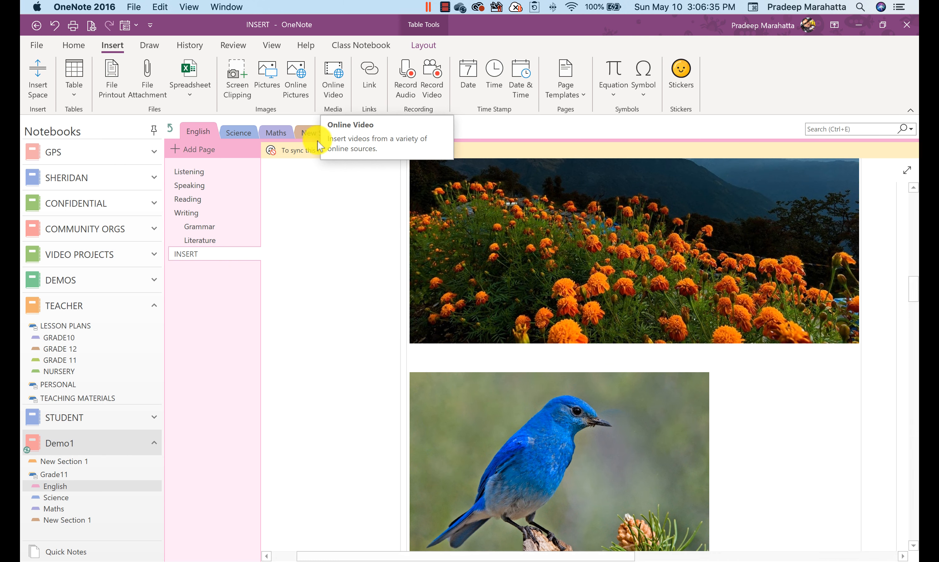
left_click(369, 86)
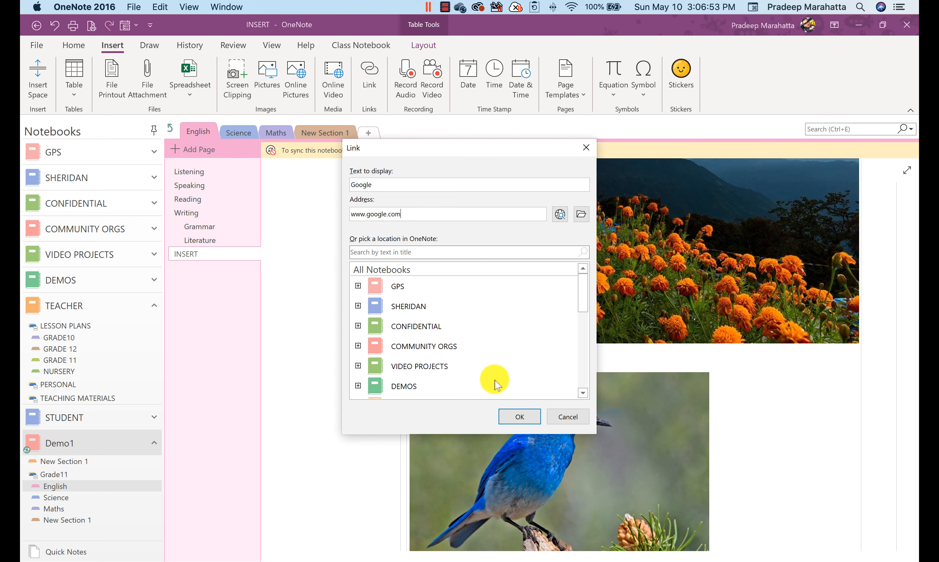
left_click(519, 417)
scroll(407, 297, "down", 4)
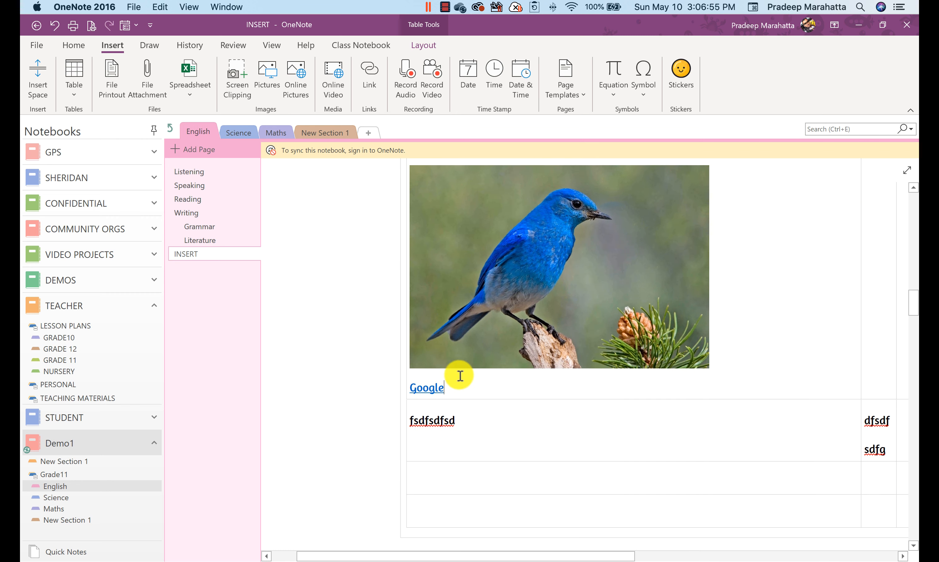
left_click(427, 387)
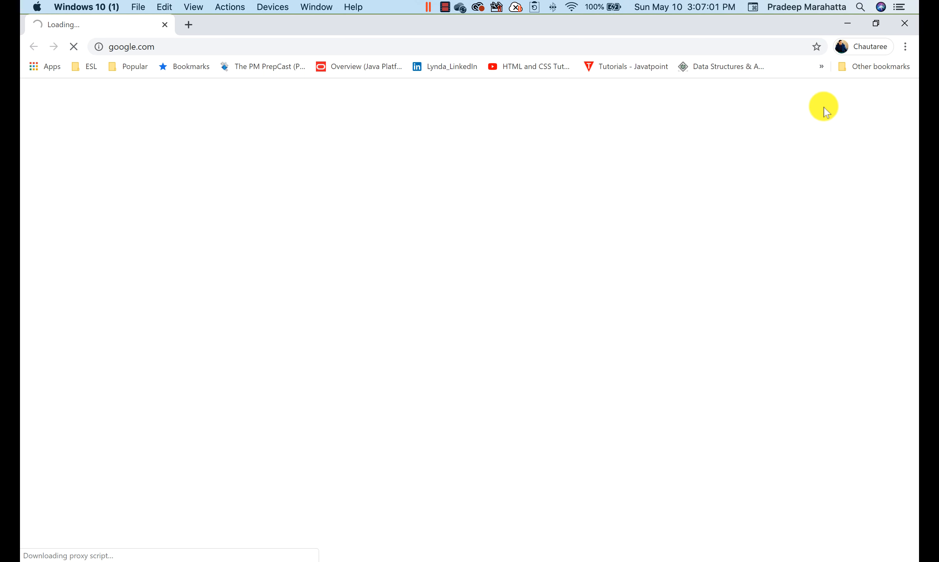
left_click(904, 25)
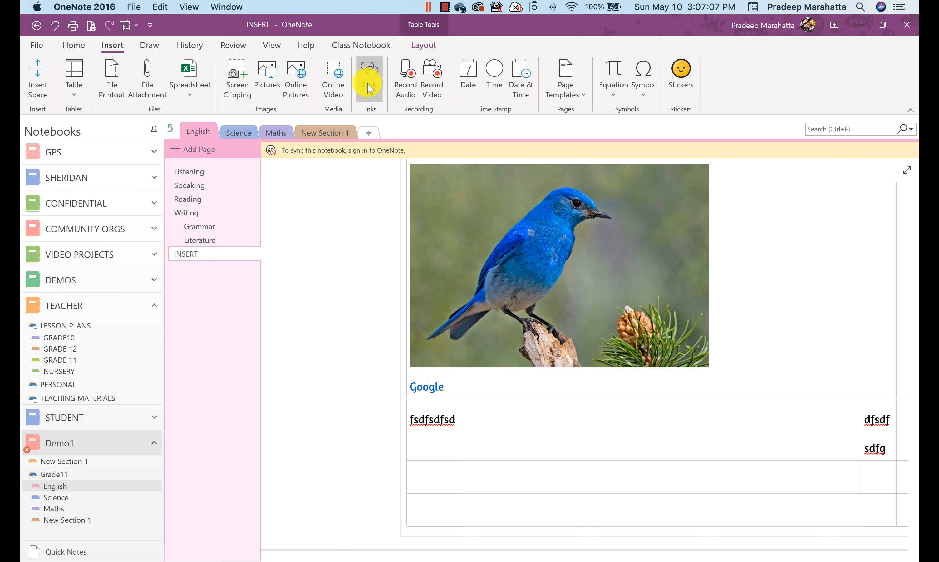
- Create a bracket-style wiki link to the Grammar page in the blank area beside the table
scroll(424, 359, "down", 1)
scroll(424, 359, "down", 5)
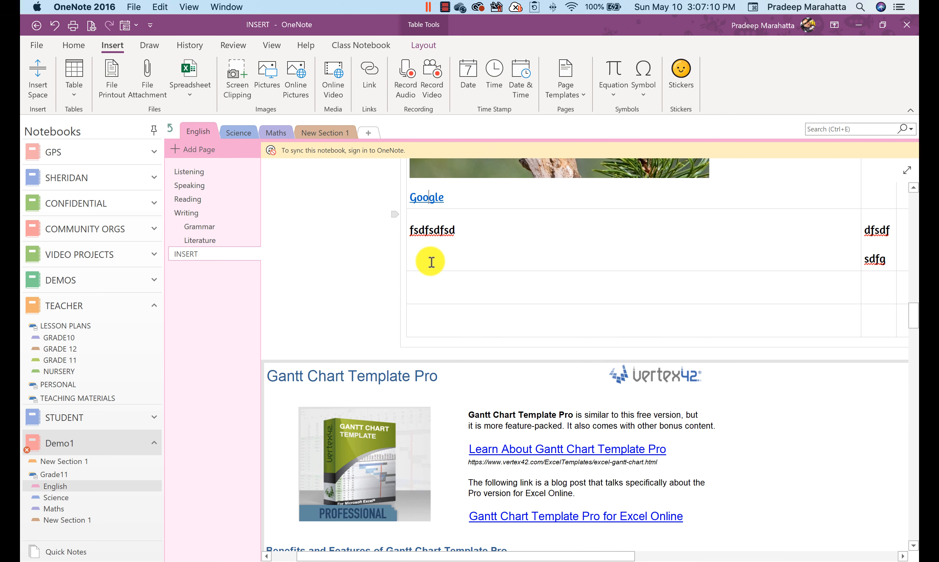
left_click(311, 254)
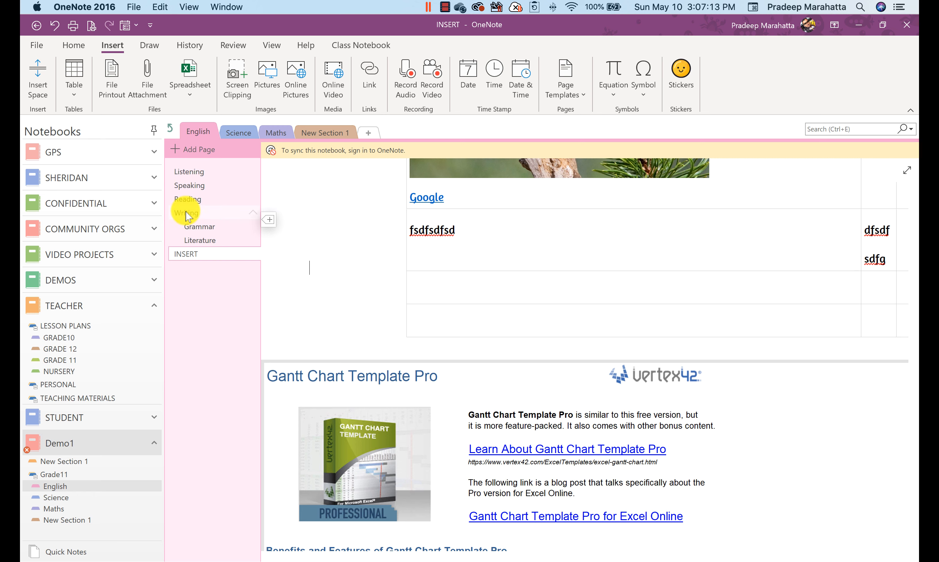
scroll(336, 278, "up", 3)
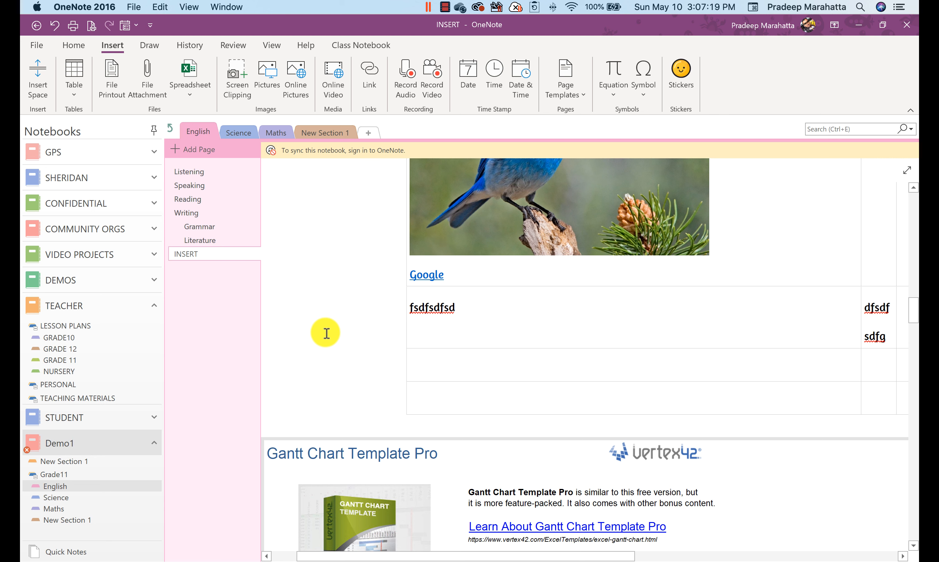
type("[")
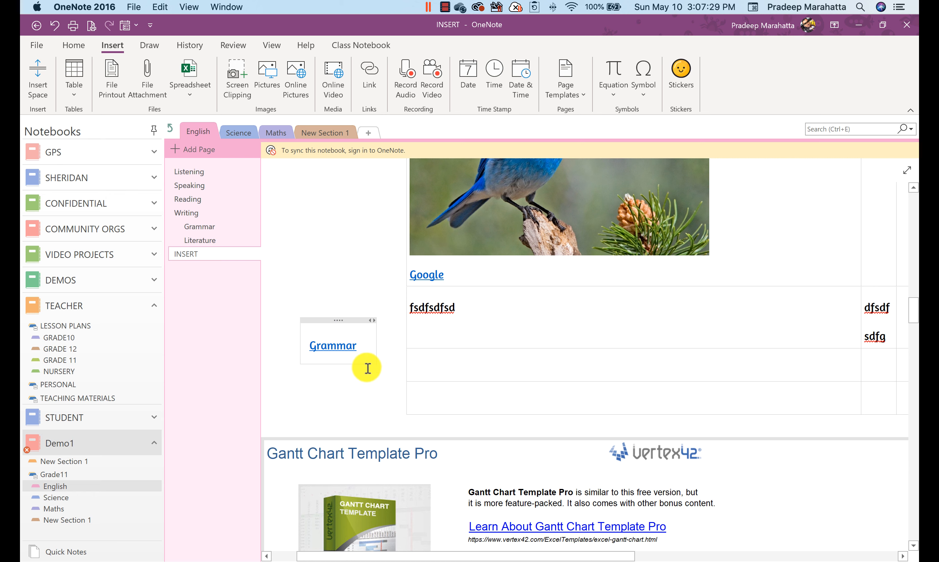
- Follow the Grammar link and view the linked page from its title
left_click(344, 355)
scroll(343, 350, "up", 5)
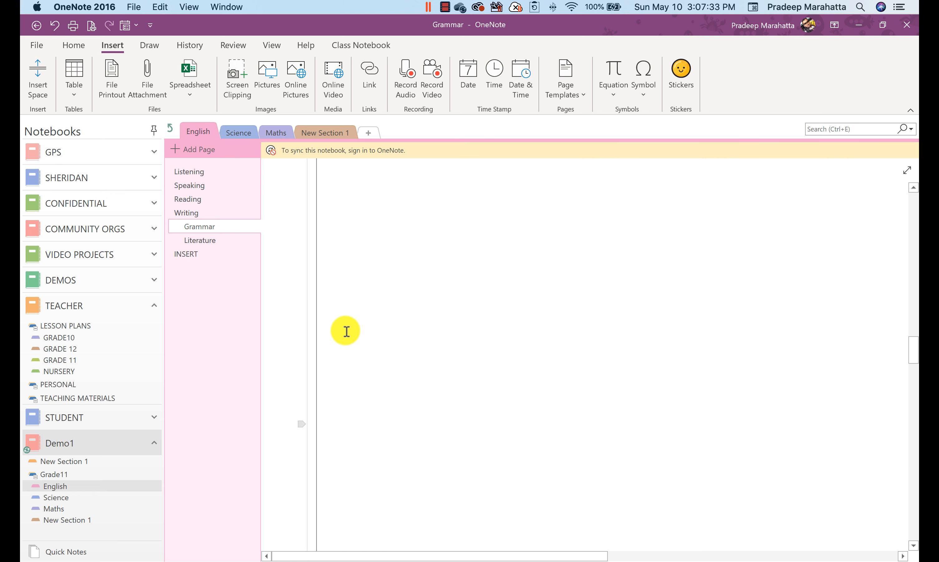
scroll(361, 247, "up", 4)
left_click_drag(913, 325, 908, 195)
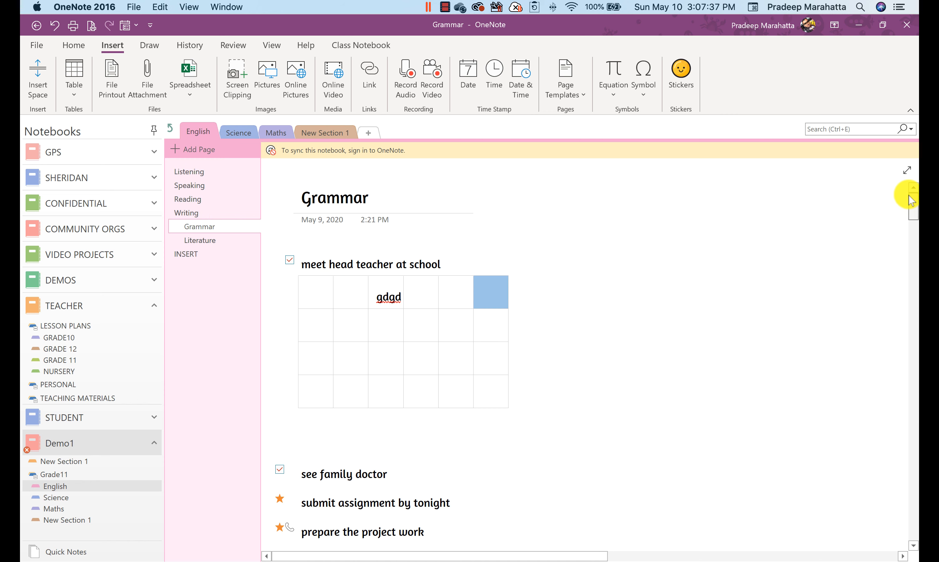
- Return to the INSERT page and insert the current date and time within the Grammar link text
left_click(197, 255)
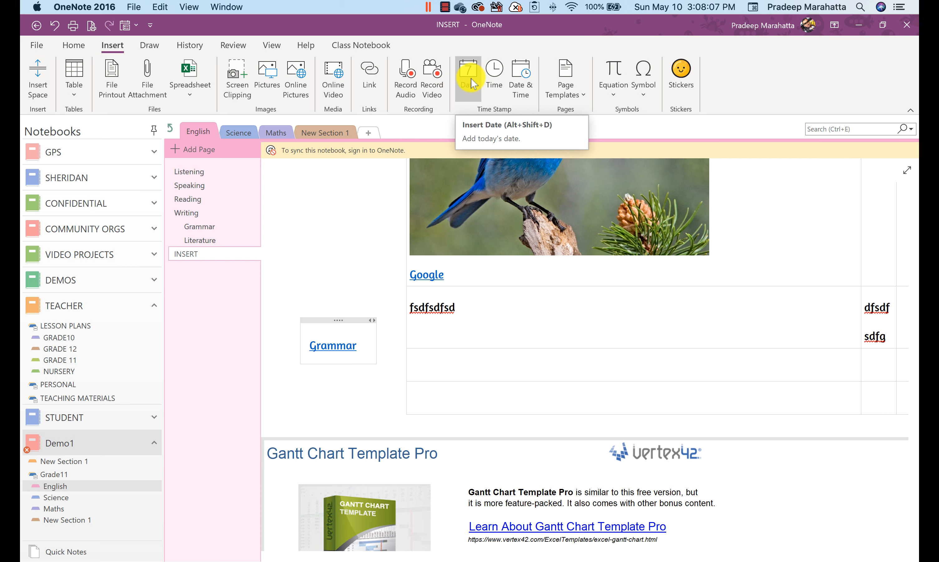
left_click(524, 74)
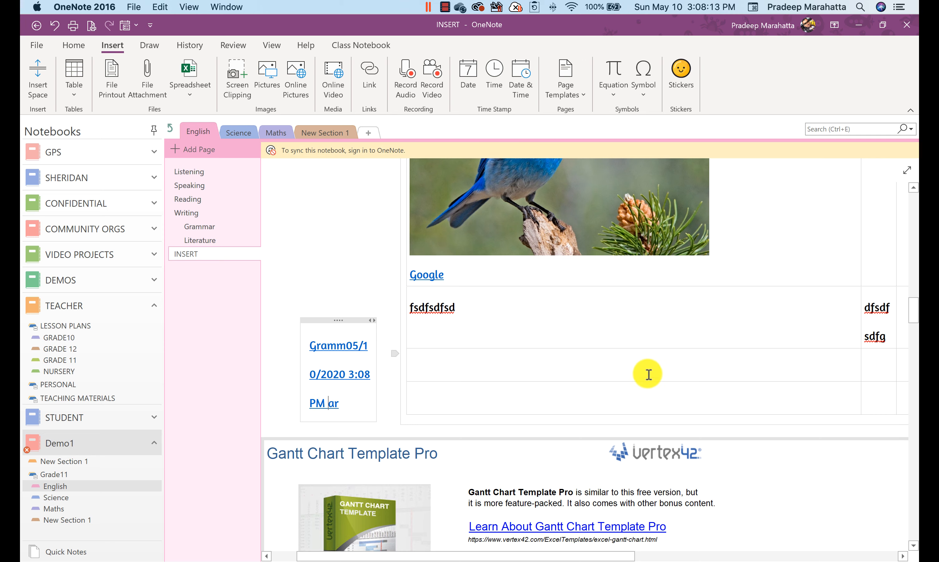
scroll(648, 373, "down", 15)
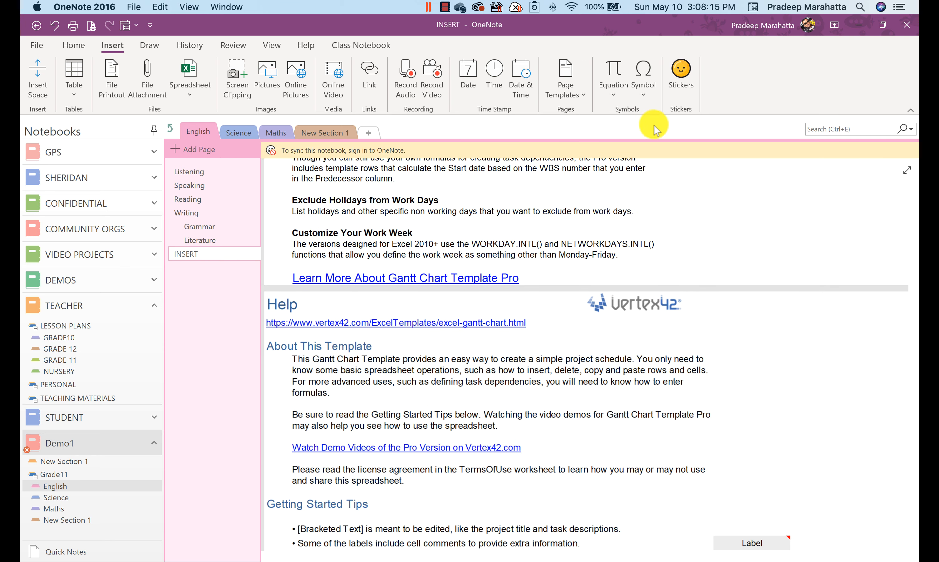
- Add a page from the Informal Meeting Notes template and look through its sections from the title to Next Meeting
left_click(581, 99)
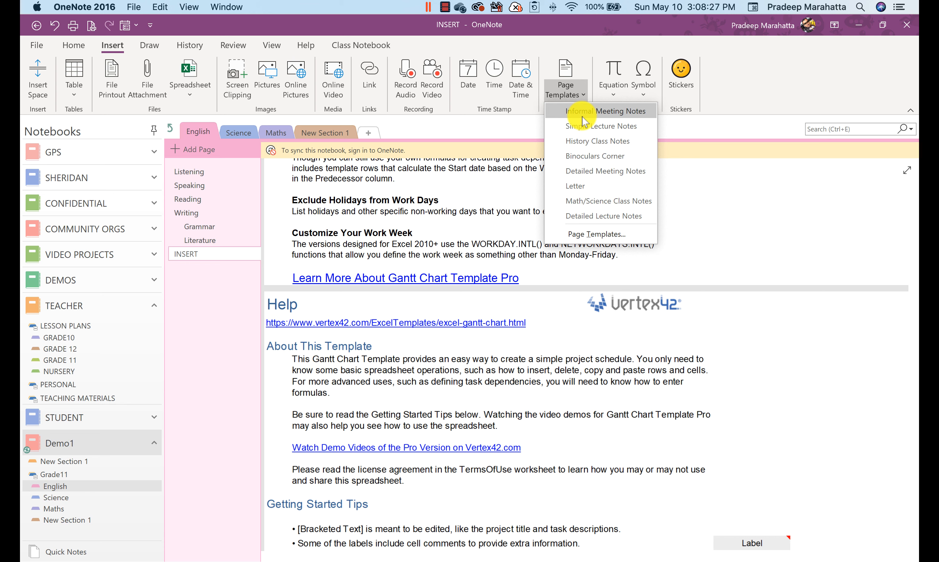
left_click(602, 116)
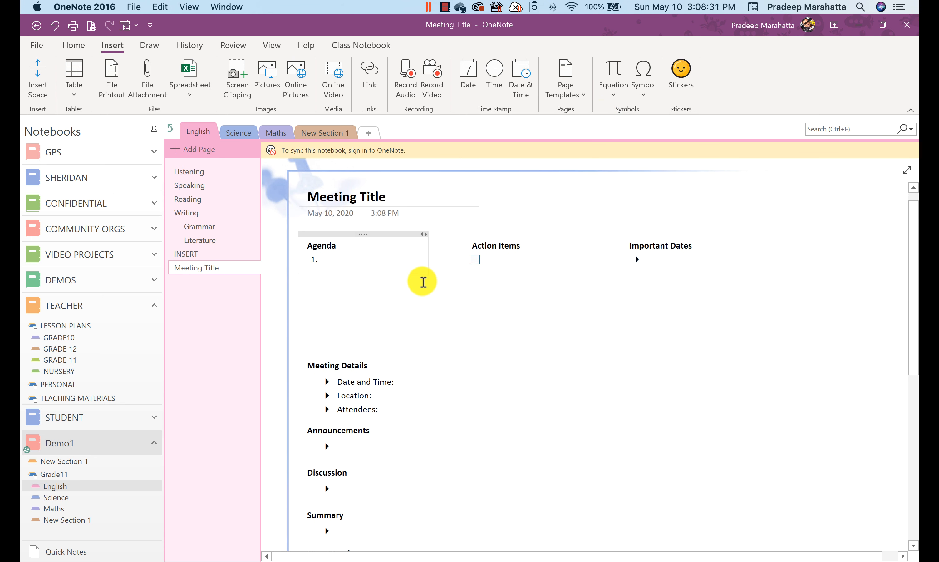
scroll(423, 283, "up", 1)
left_click_drag(308, 214, 384, 216)
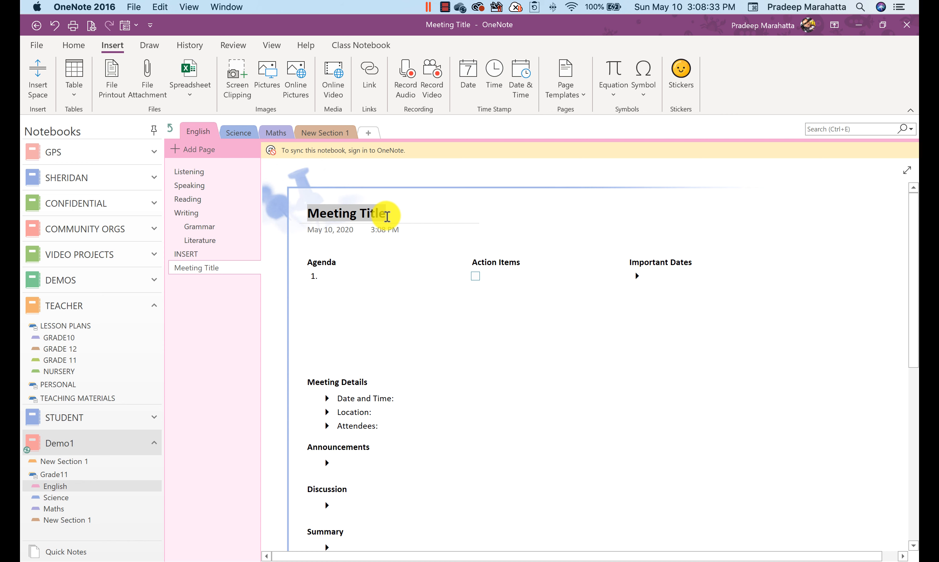
scroll(469, 347, "down", 5)
scroll(469, 346, "up", 5)
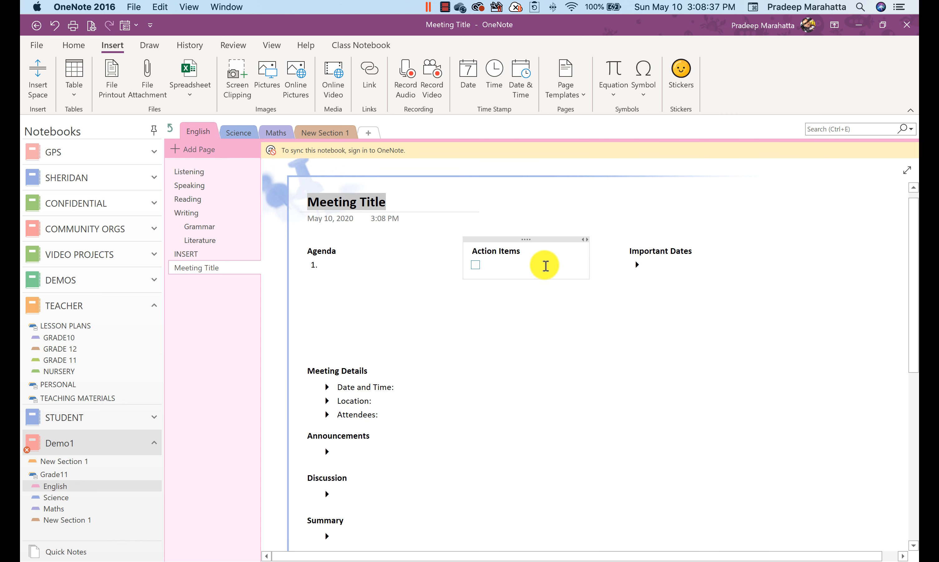
scroll(448, 350, "down", 3)
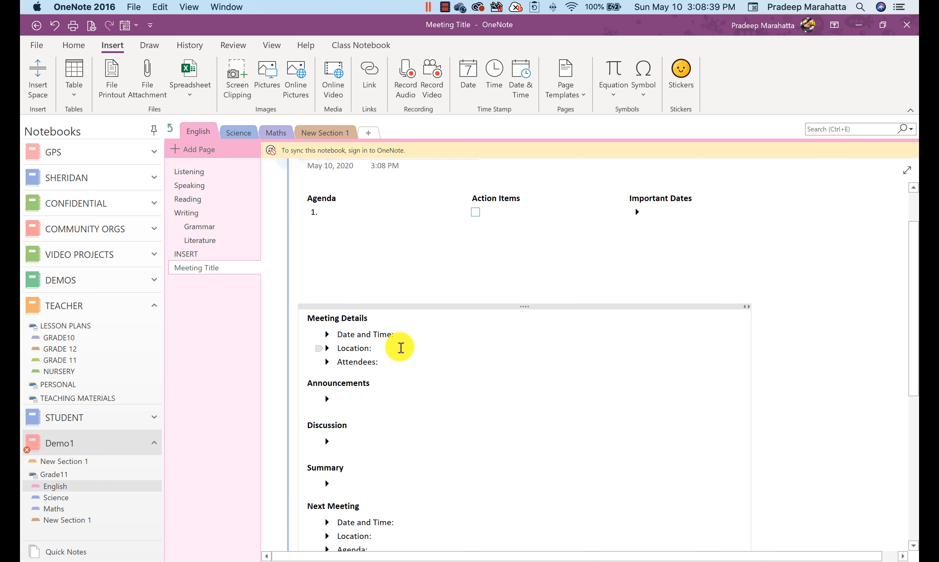
scroll(369, 338, "down", 2)
scroll(369, 338, "down", 3)
- Add another page to the English section from the Simple Lecture Notes template
left_click(582, 100)
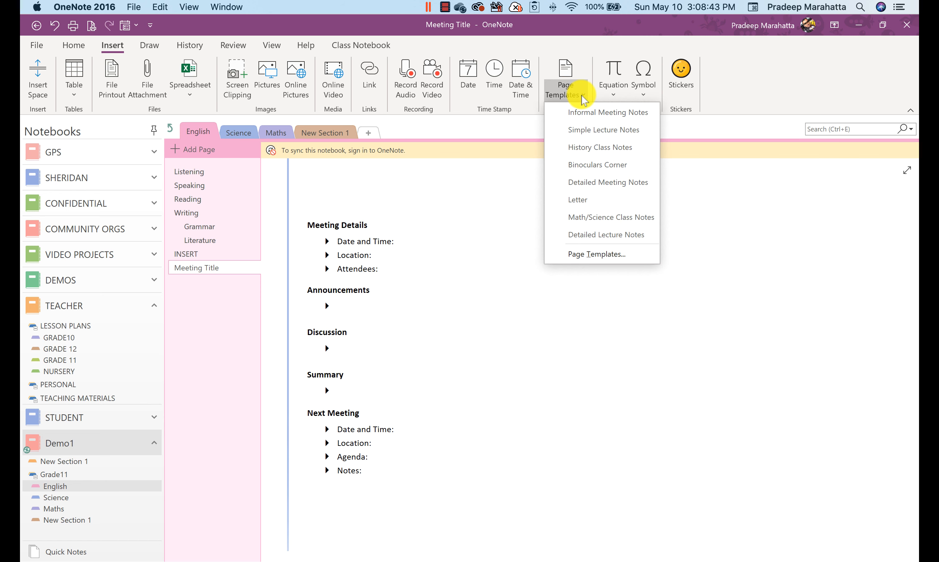
left_click(595, 131)
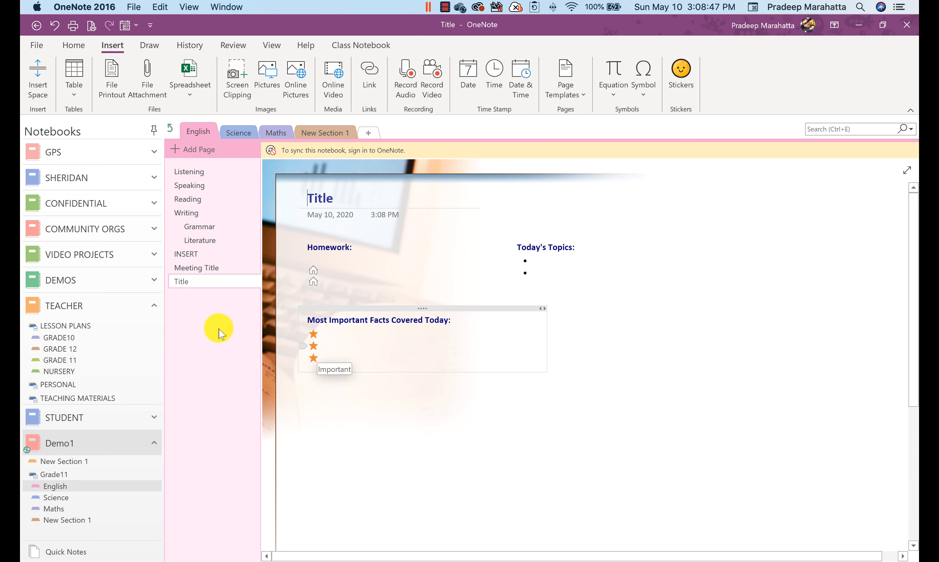
- Add a page from the History Class Notes template and another from the Detailed Lecture Notes template
left_click(580, 93)
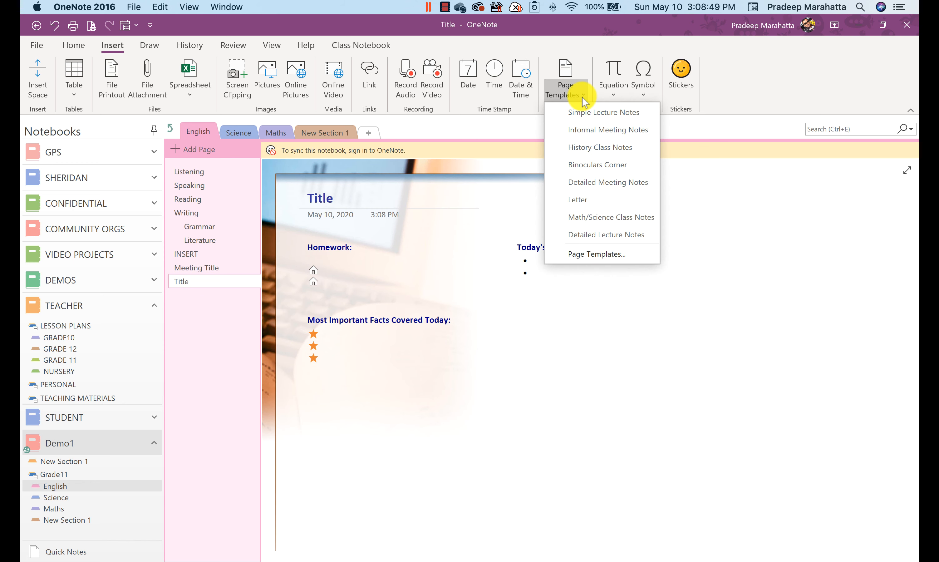
left_click(593, 149)
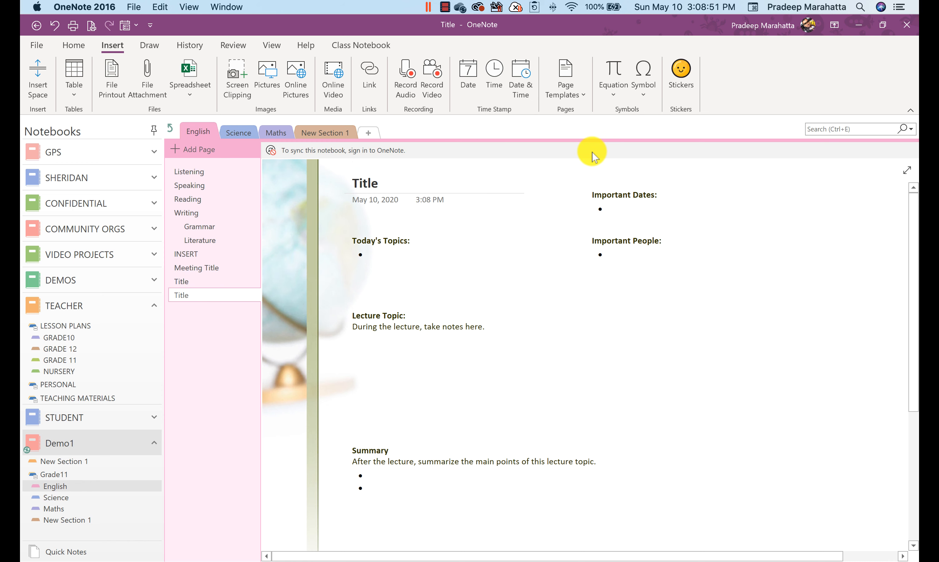
left_click(572, 92)
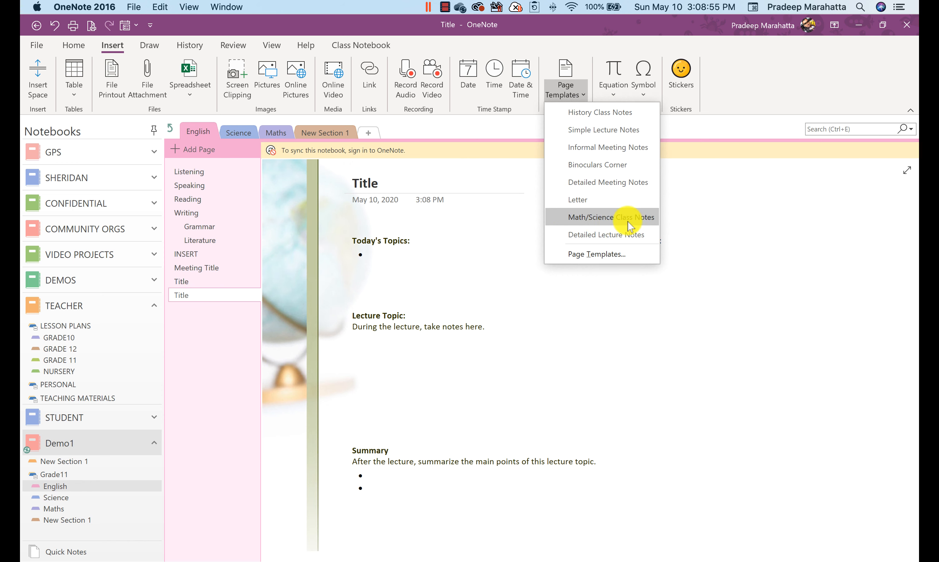
left_click(627, 235)
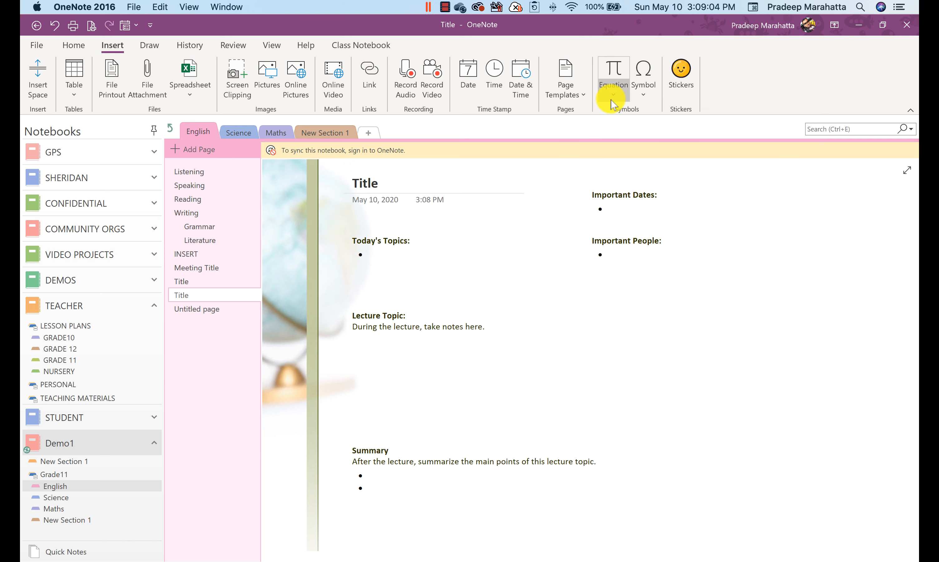
- Insert the Quadratic Formula equation into the history notes page's title and add a max function structure after it
left_click(612, 101)
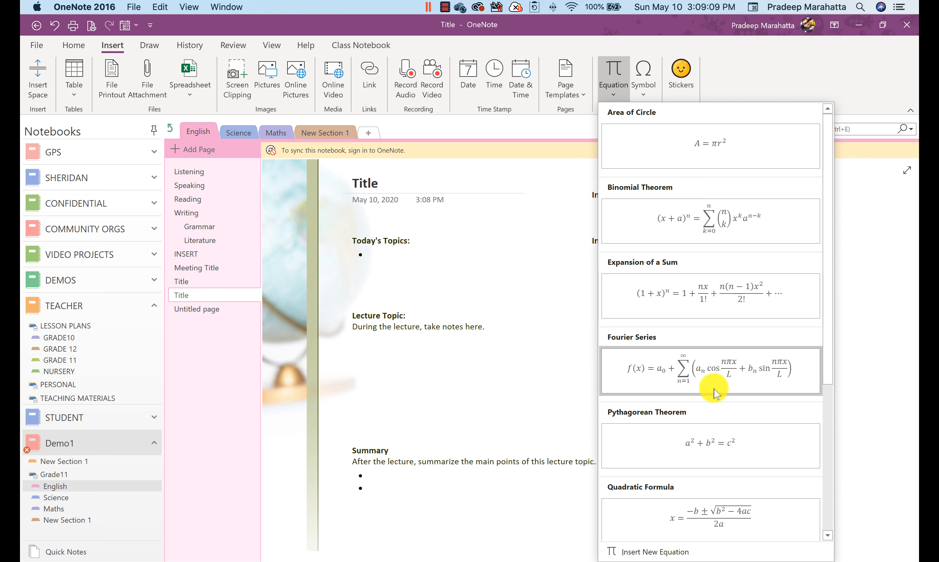
scroll(715, 385, "down", 5)
left_click(696, 277)
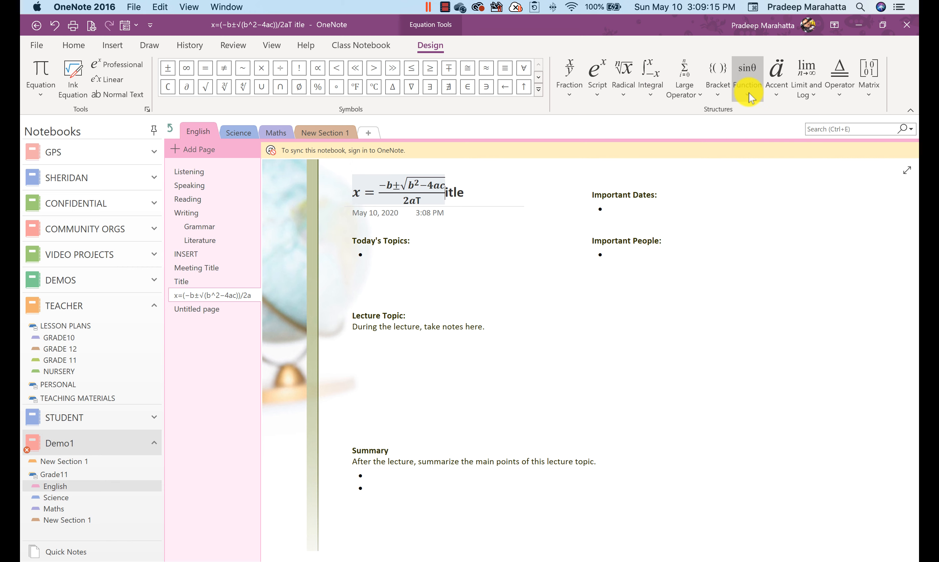
left_click(810, 96)
left_click(820, 229)
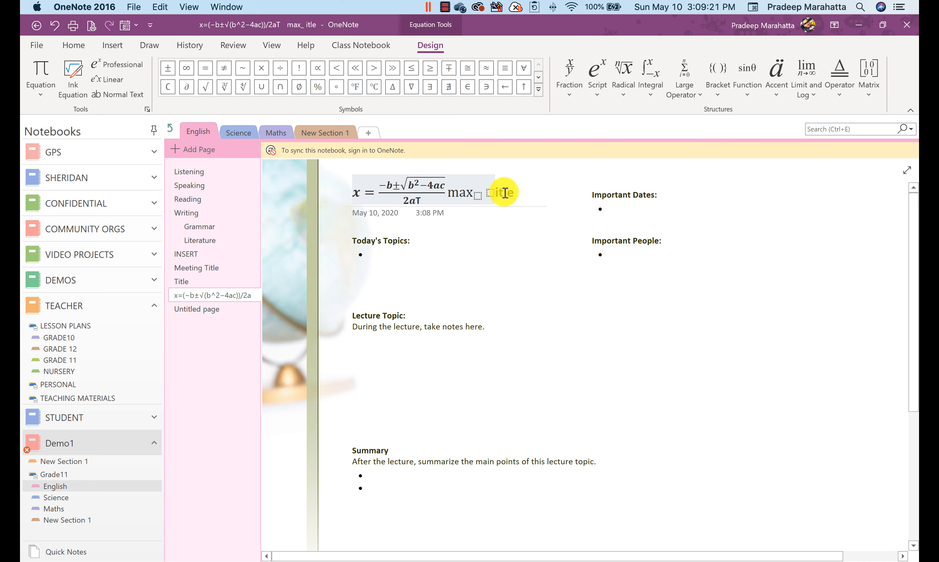
- View the full symbol list, close it without inserting a symbol, and open the stickers
left_click(120, 49)
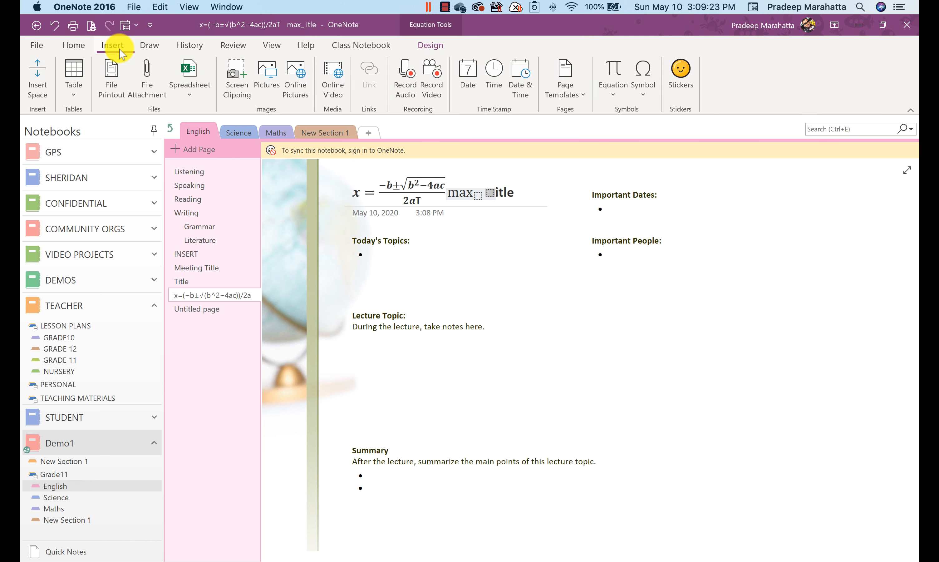
left_click(642, 100)
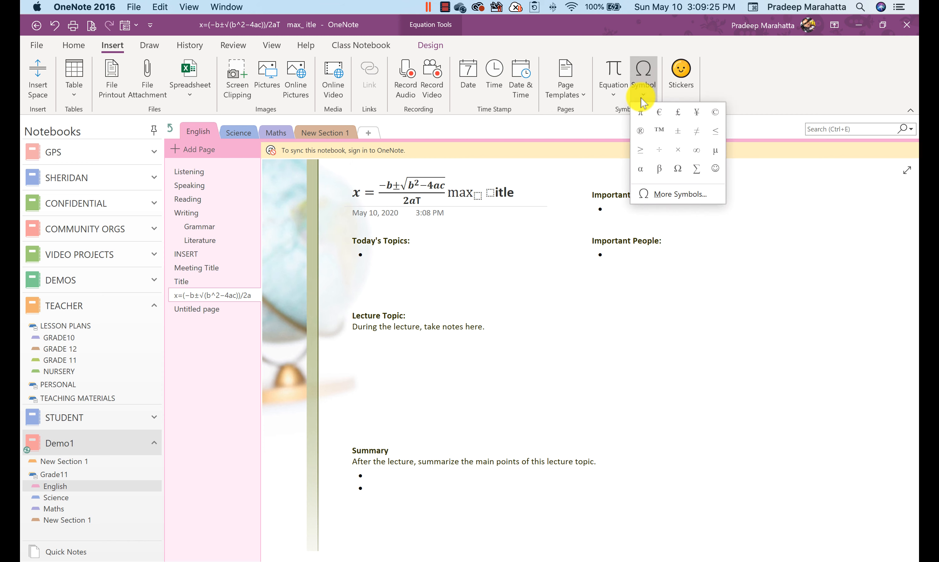
left_click(674, 194)
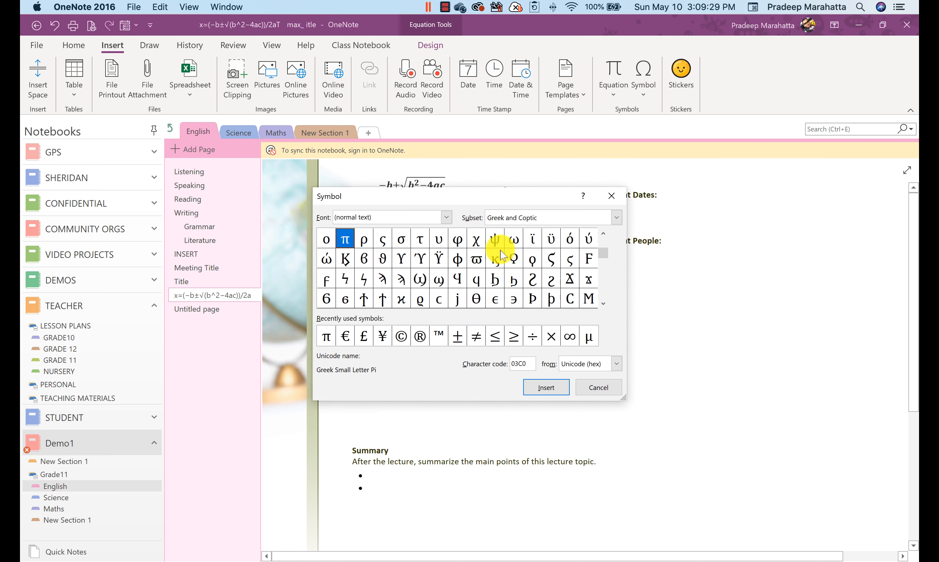
left_click(598, 389)
left_click(685, 85)
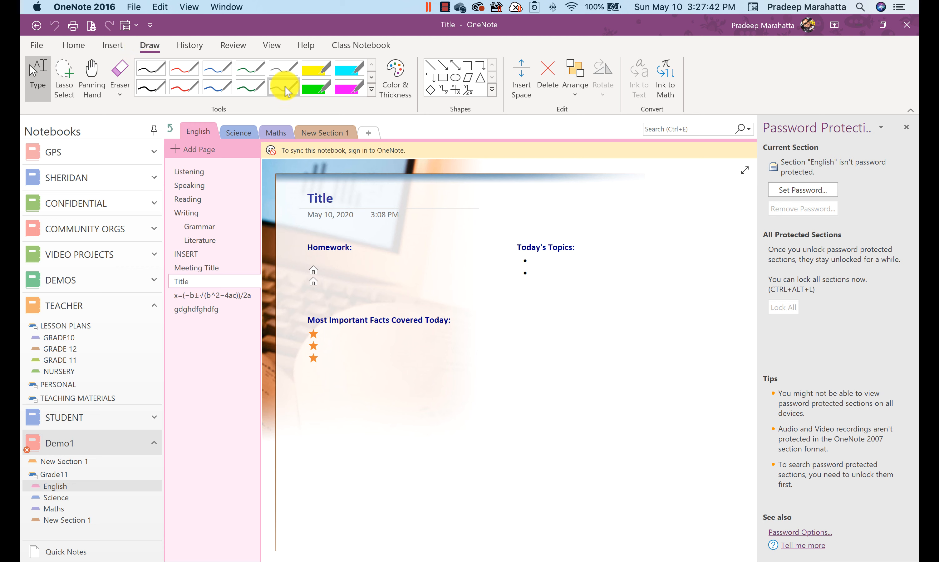
- Configure the drawing tool as a pen with the second-thinnest line in red
left_click(400, 77)
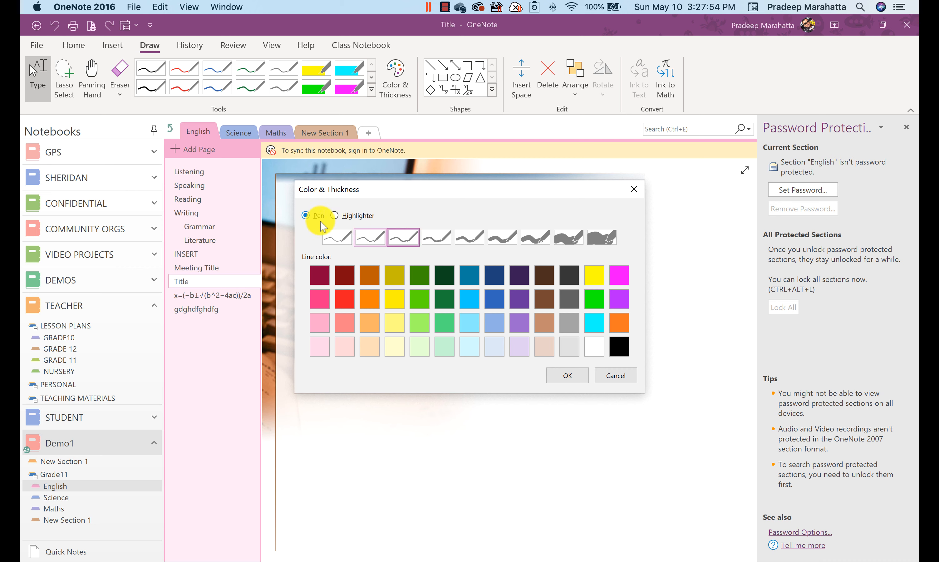
left_click(334, 216)
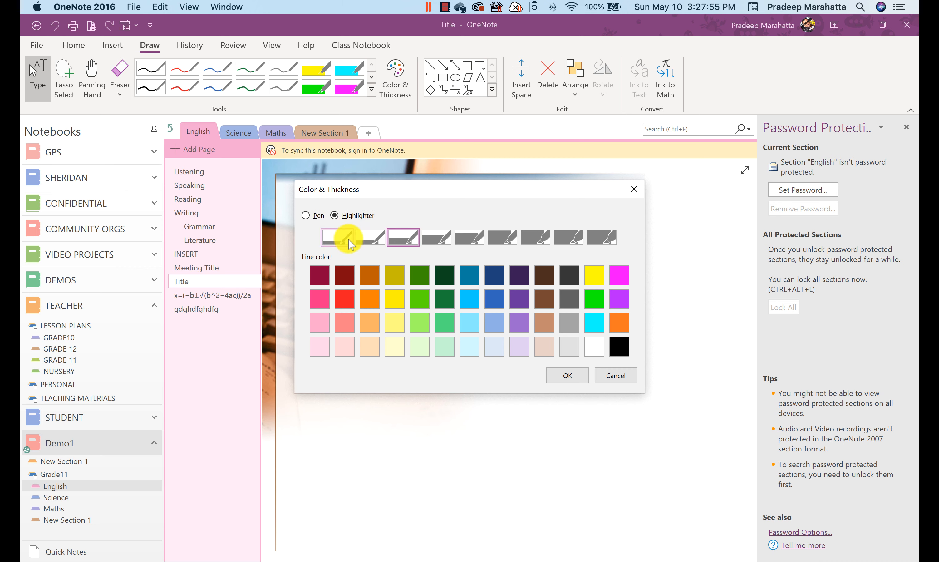
left_click(306, 216)
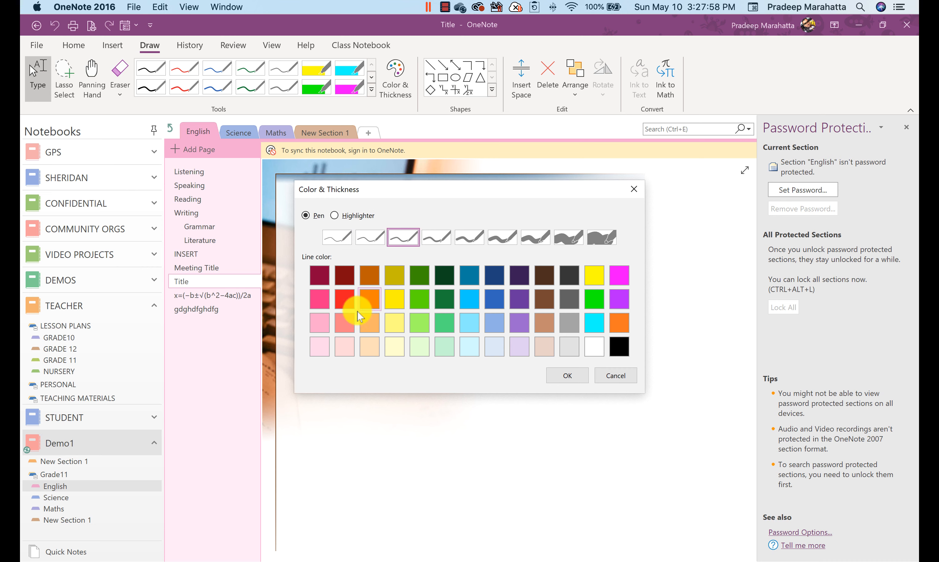
left_click(345, 300)
left_click(366, 240)
left_click(562, 376)
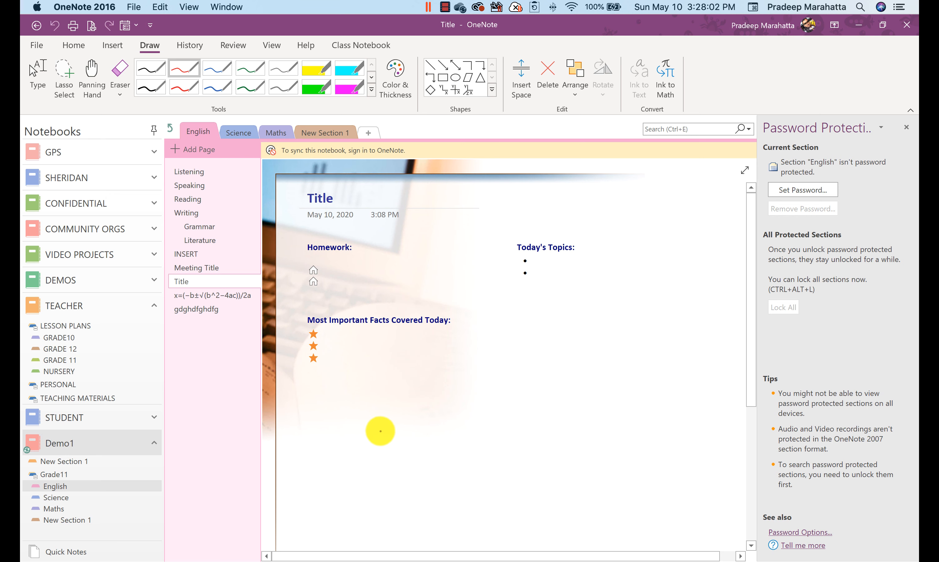
- Handwrite the word "What" below the important facts heading and draw a circled mark beneath it
mouse_move(362, 383)
left_mouse_down()
mouse_move(366, 438)
mouse_move(390, 390)
mouse_move(454, 391)
mouse_move(450, 407)
mouse_move(499, 386)
mouse_move(517, 354)
left_mouse_up()
mouse_move(518, 414)
left_mouse_down()
mouse_move(562, 478)
mouse_move(506, 419)
left_mouse_up()
mouse_move(506, 459)
left_mouse_down()
mouse_move(550, 446)
mouse_move(539, 471)
mouse_move(567, 469)
left_mouse_up()
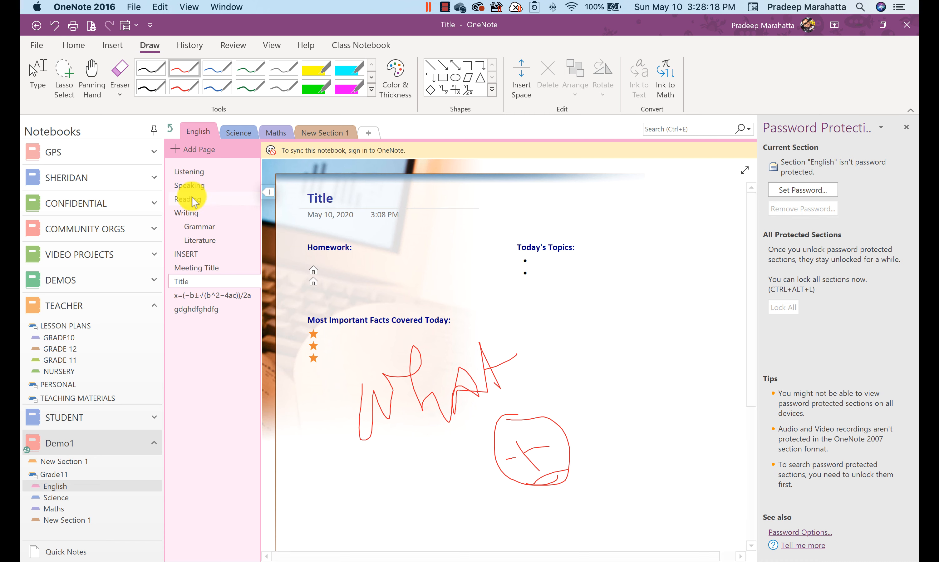
- Lasso the handwritten word, the inner mark and the stars, and move them up and to the right
left_click(64, 80)
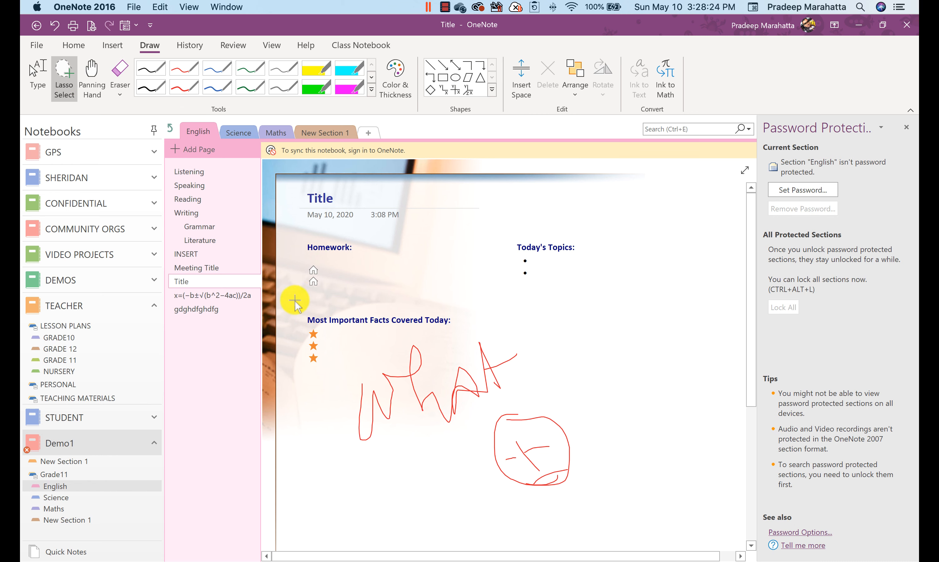
mouse_move(296, 301)
left_mouse_down()
mouse_move(572, 491)
mouse_move(478, 524)
mouse_move(385, 540)
left_mouse_up()
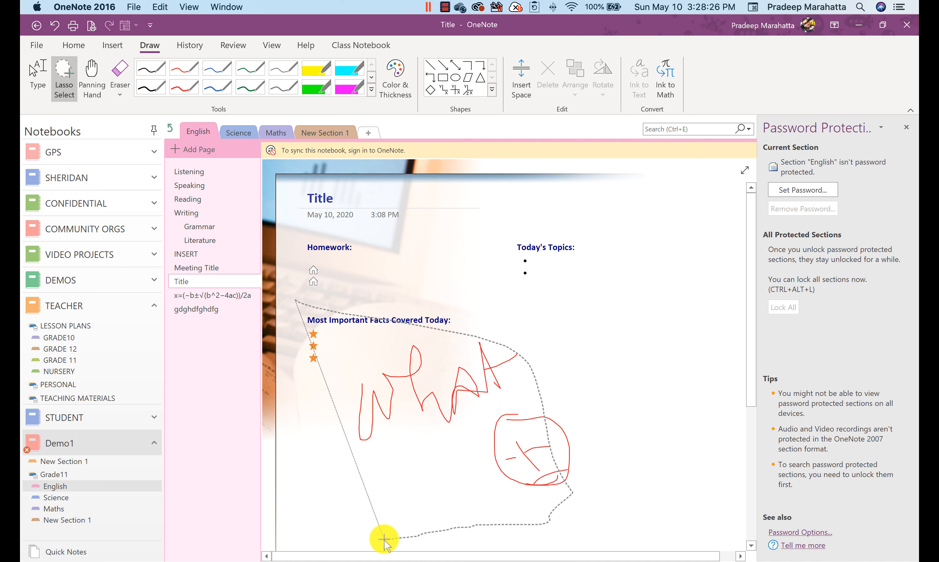
left_click_drag(385, 539, 383, 539)
mouse_move(549, 369)
left_mouse_down()
mouse_move(524, 421)
mouse_move(567, 457)
mouse_move(632, 441)
mouse_move(585, 347)
mouse_move(591, 279)
mouse_move(568, 297)
mouse_move(590, 340)
mouse_move(618, 363)
left_mouse_up()
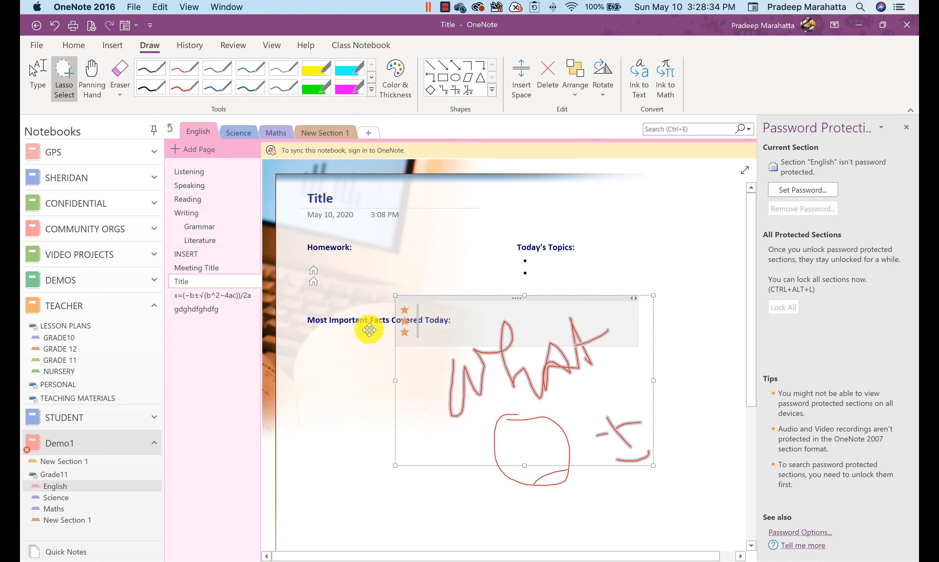
- Delete the lassoed ink and stars and undo the deletion
key("Delete")
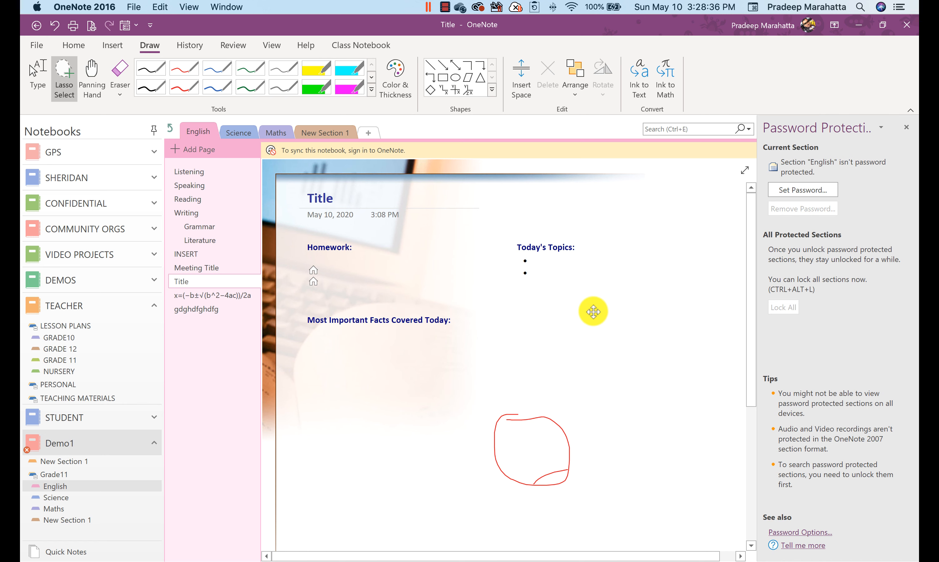
key("super+z")
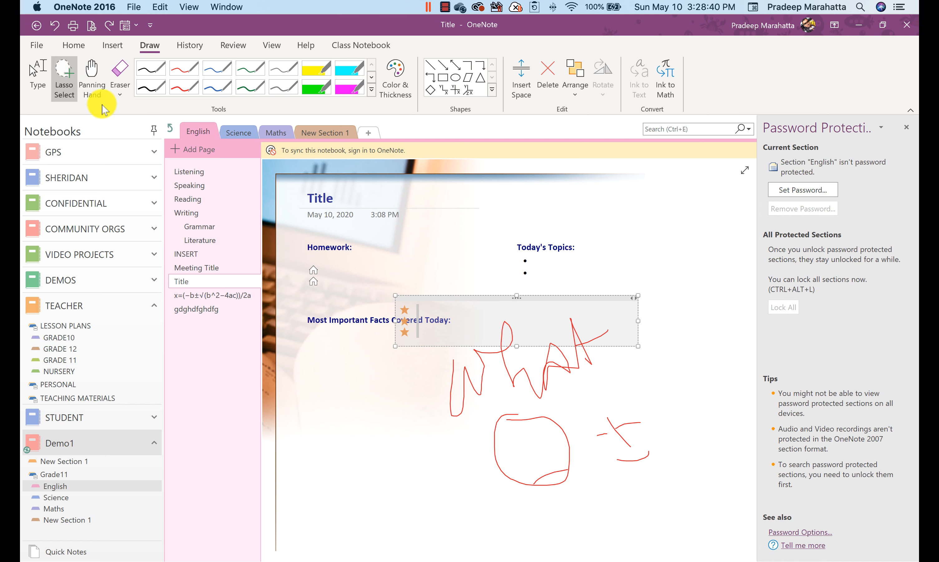
- Pan the page up and down with the Panning Hand and return to the original view
left_click(93, 76)
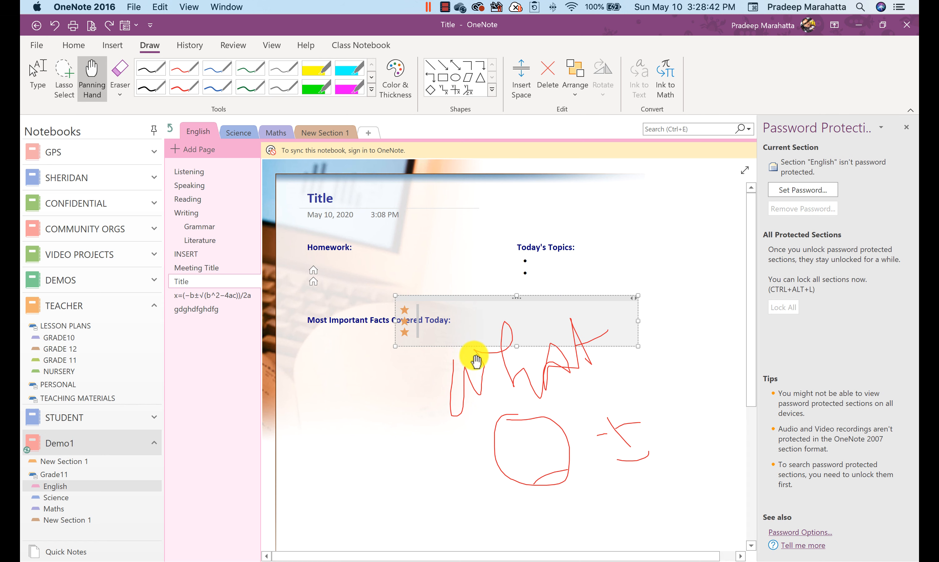
left_click_drag(511, 403, 522, 238)
left_click_drag(498, 358, 514, 220)
mouse_move(506, 292)
left_mouse_down()
mouse_move(522, 246)
mouse_move(495, 372)
left_mouse_up()
left_click_drag(489, 267, 484, 437)
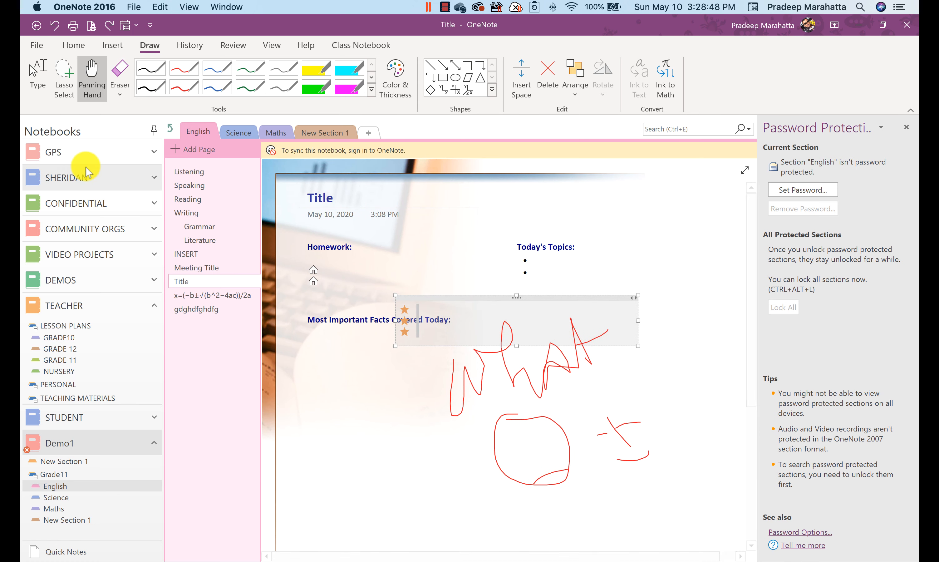
- Add a text note reading "dsfsdfsfsfs" in the empty area beside the drawn circle
left_click(37, 78)
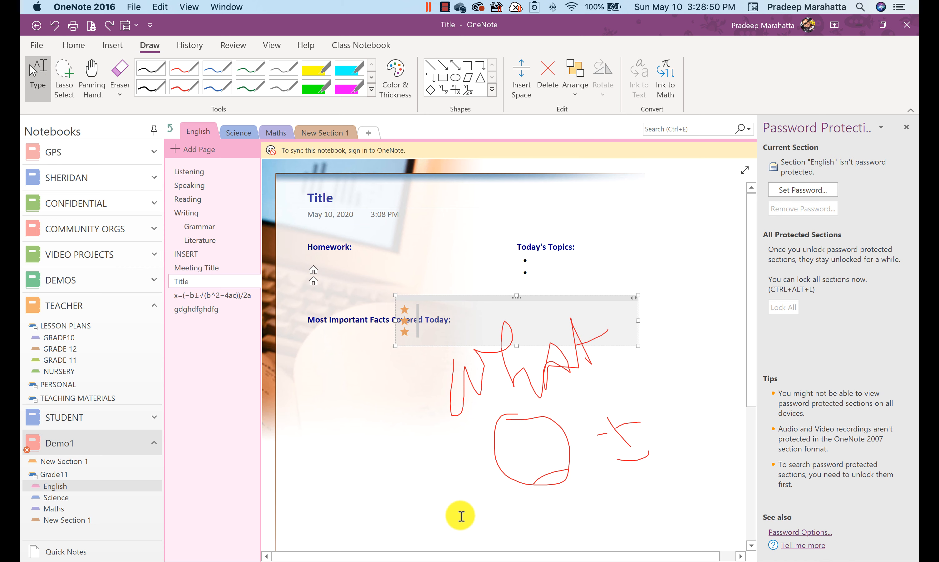
left_click(390, 465)
type("dsfsdfsfsfs")
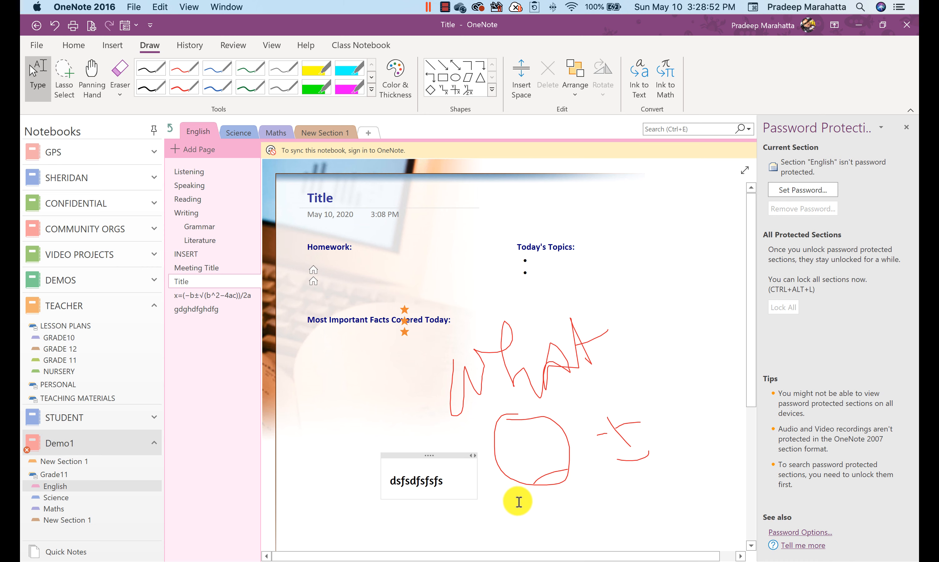
- Erase the "hat" letters of the handwritten word, and rub out parts of the W with the Medium Eraser
left_click(121, 73)
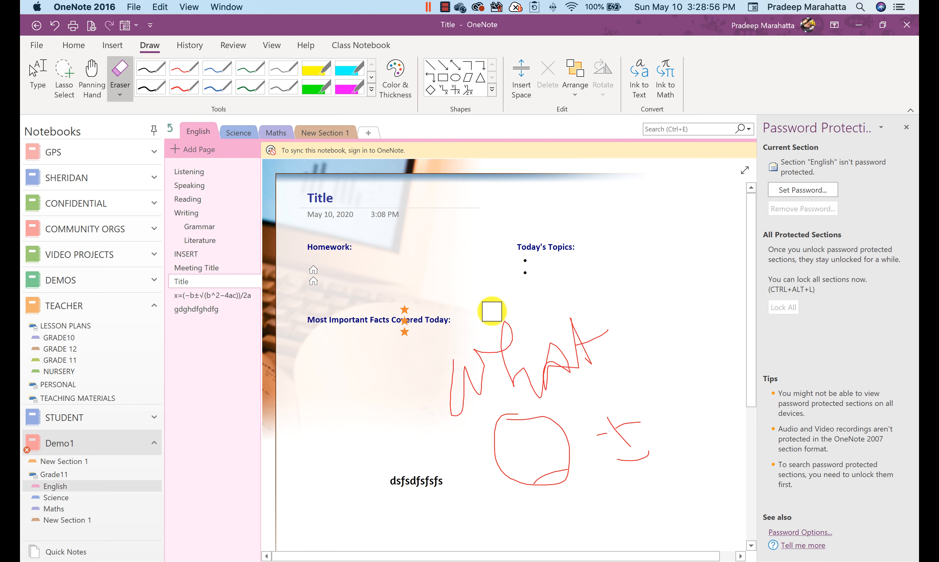
mouse_move(499, 319)
left_mouse_down()
mouse_move(519, 381)
mouse_move(564, 374)
left_mouse_up()
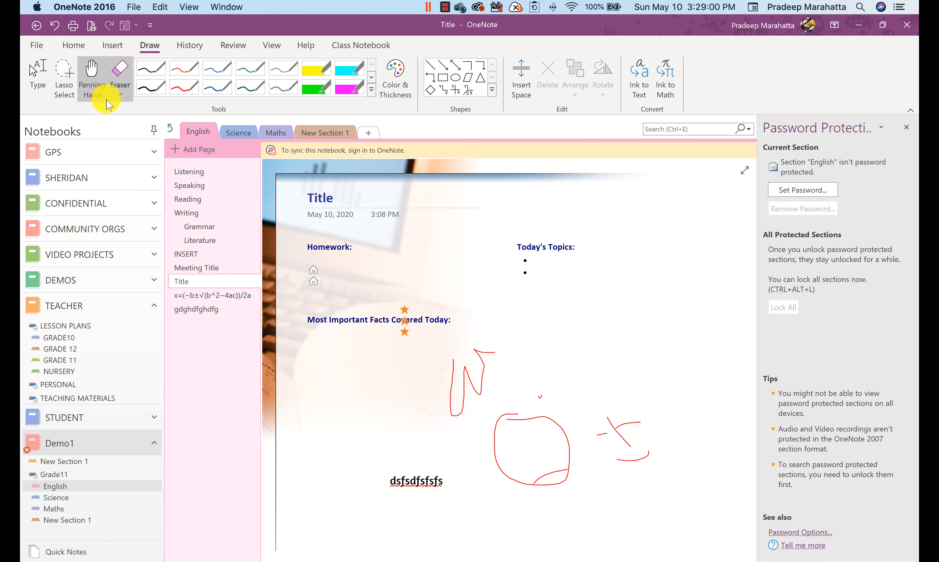
left_click(119, 94)
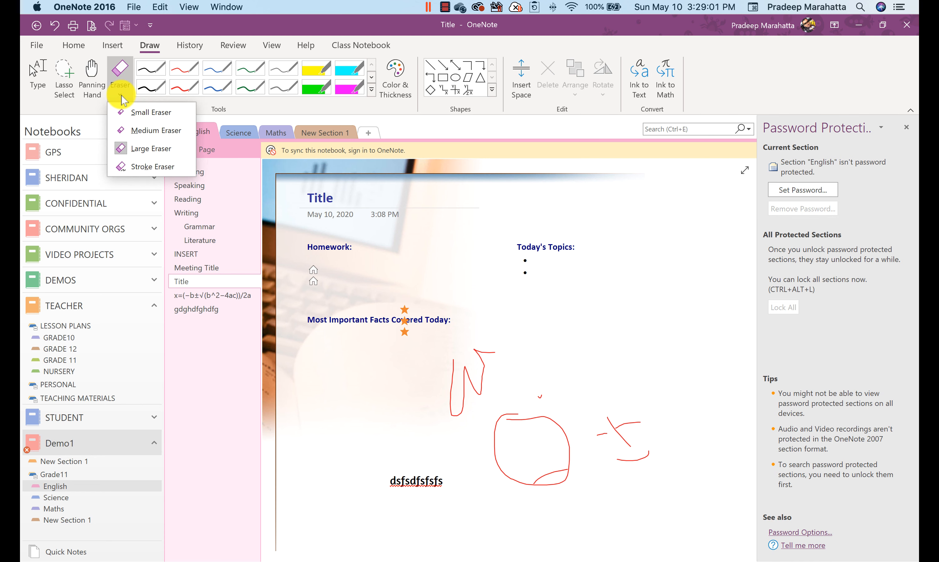
left_click(141, 131)
mouse_move(467, 367)
left_mouse_down()
mouse_move(458, 384)
mouse_move(470, 377)
mouse_move(484, 300)
left_mouse_up()
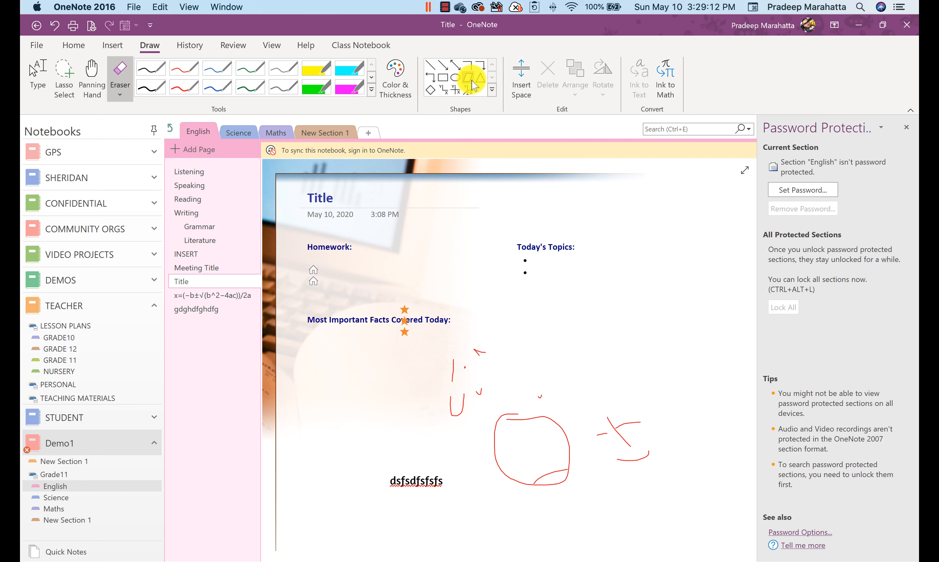
- Draw a triangle shape in the blank area below the important facts heading
left_click(482, 86)
mouse_move(385, 362)
left_mouse_down()
mouse_move(350, 392)
mouse_move(321, 445)
left_mouse_up()
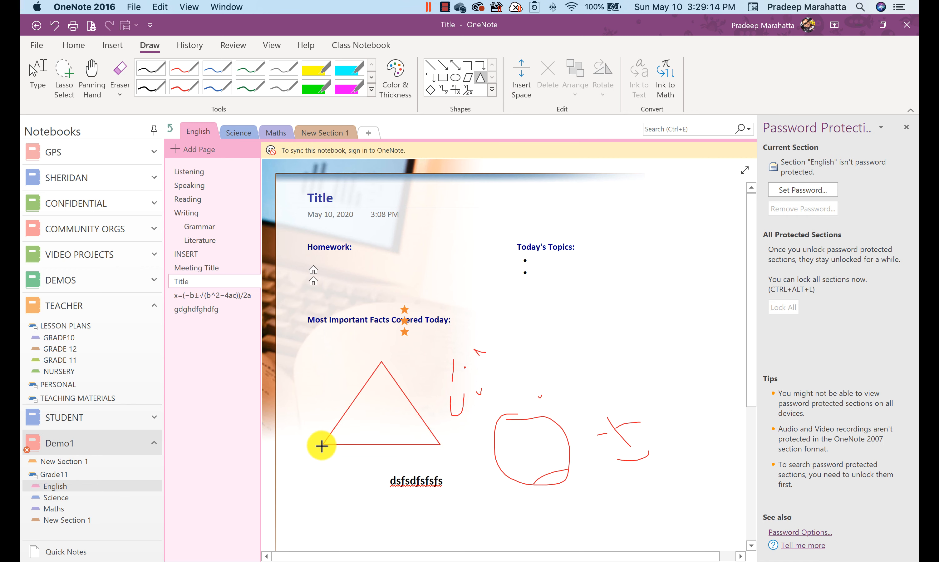
left_click_drag(440, 447, 440, 446)
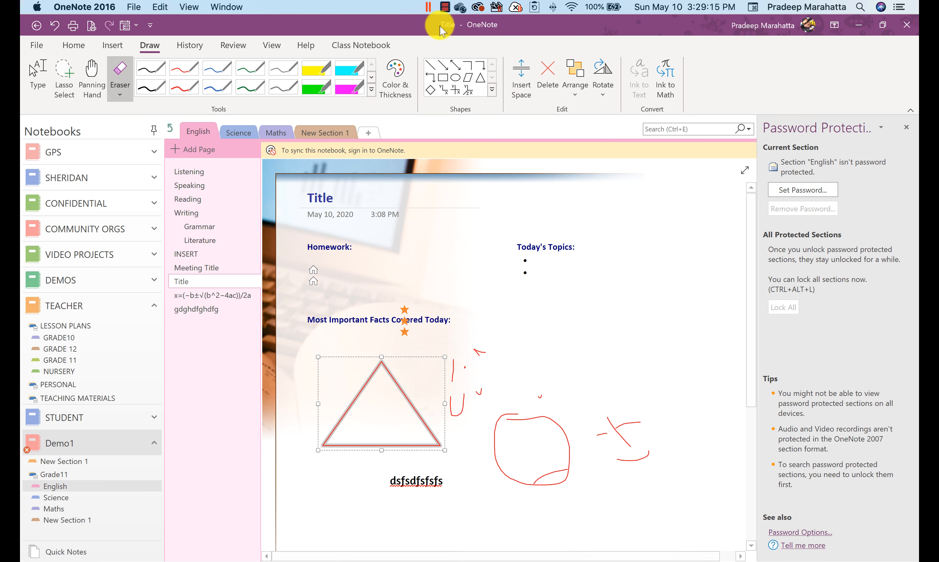
- Draw a rectangle overlapping the triangle and delete it
left_click(443, 78)
mouse_move(359, 350)
left_mouse_down()
mouse_move(357, 403)
mouse_move(515, 419)
mouse_move(428, 427)
mouse_move(445, 428)
left_mouse_up()
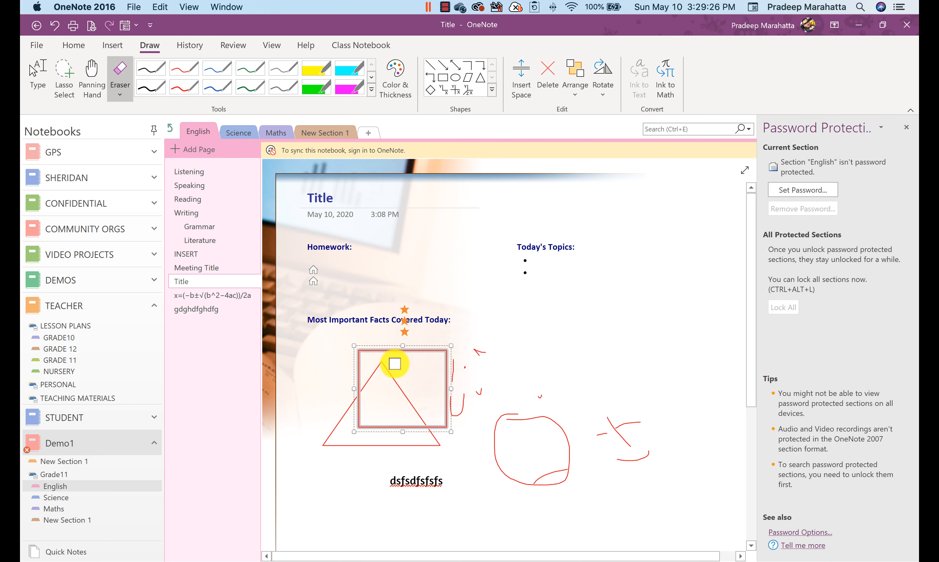
left_click(548, 85)
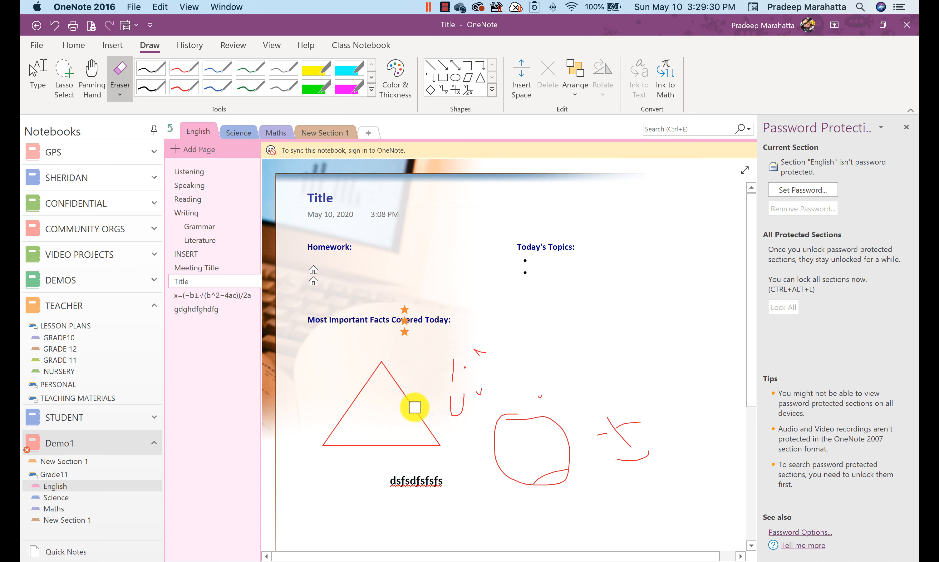
left_click(576, 95)
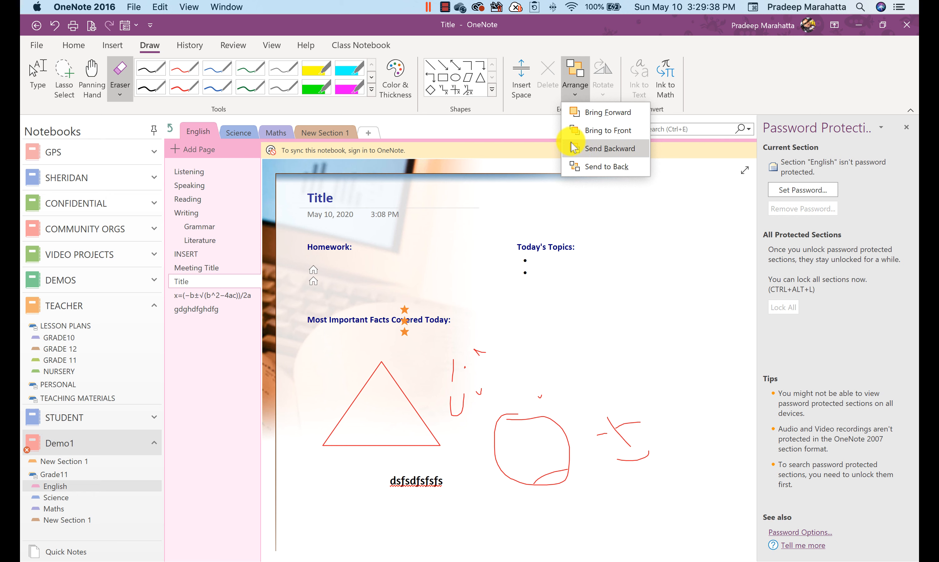
left_click(606, 290)
scroll(566, 317, "down", 4)
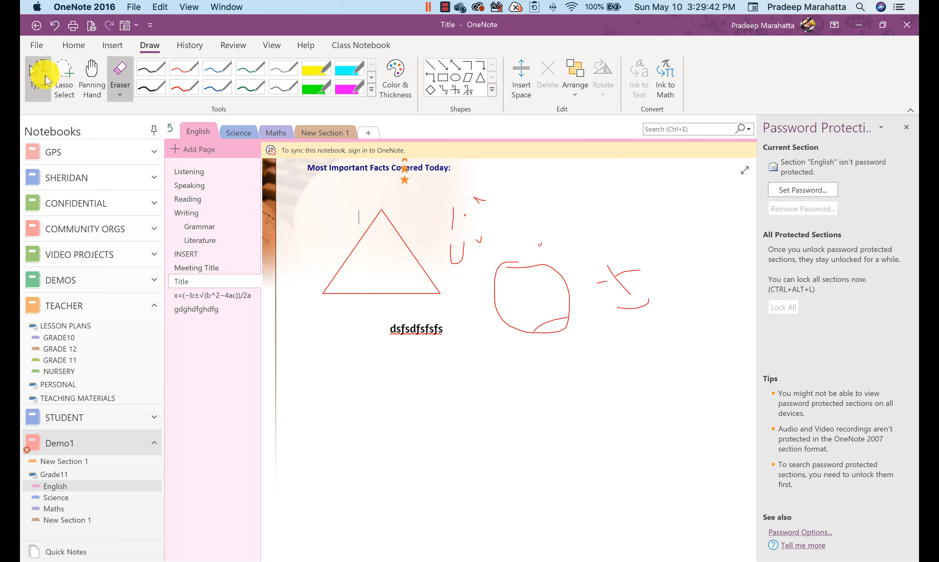
- Handwrite 4 − 3 as an ink equation, insert it on the page, and move it below the "dsfsdfsfsfs" note
left_click(40, 76)
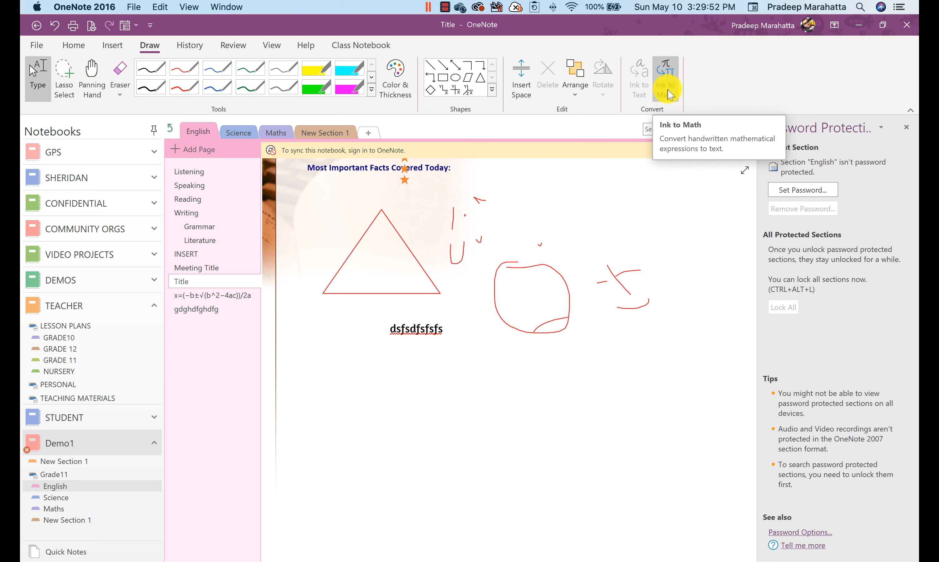
left_click(668, 97)
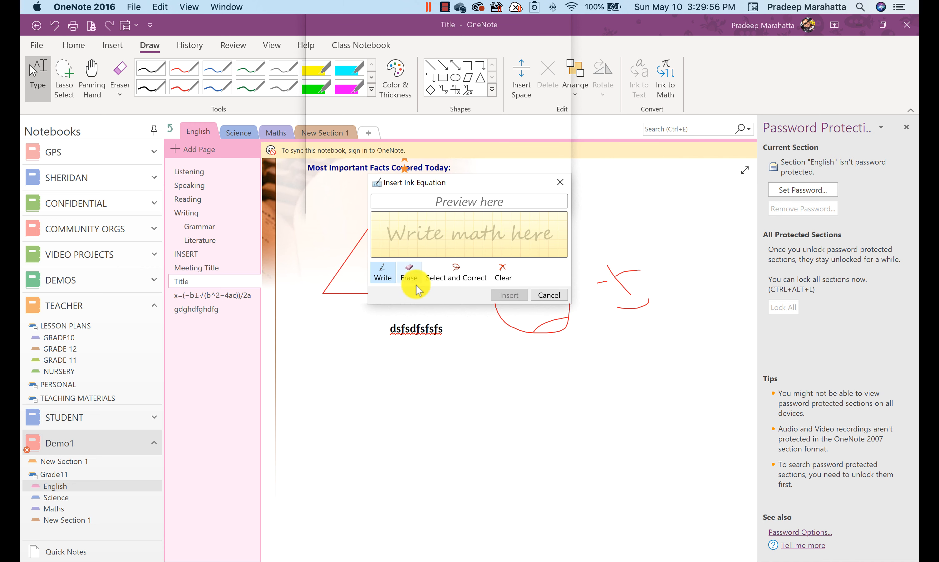
mouse_move(403, 221)
left_mouse_down()
mouse_move(405, 243)
mouse_move(438, 240)
left_mouse_up()
left_click(519, 331)
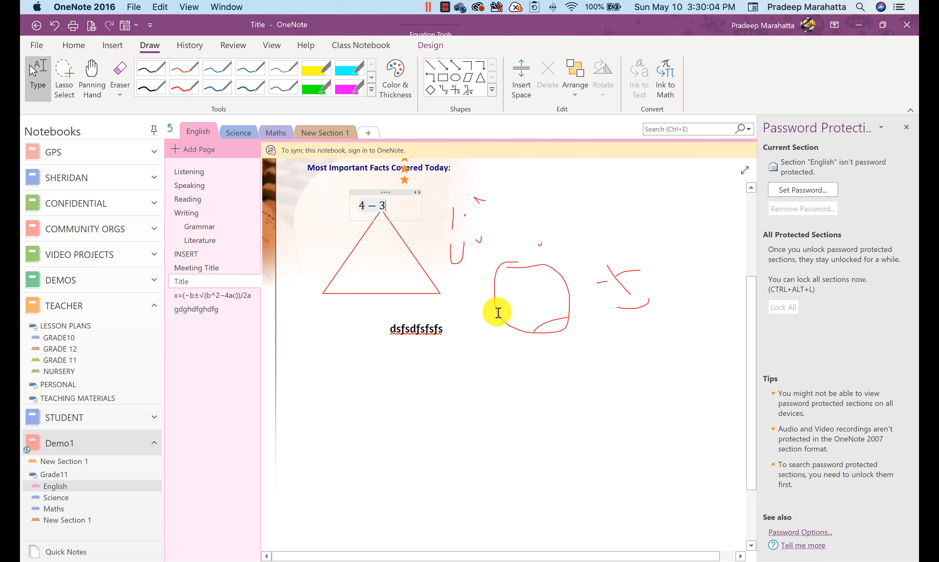
left_click_drag(372, 194, 372, 374)
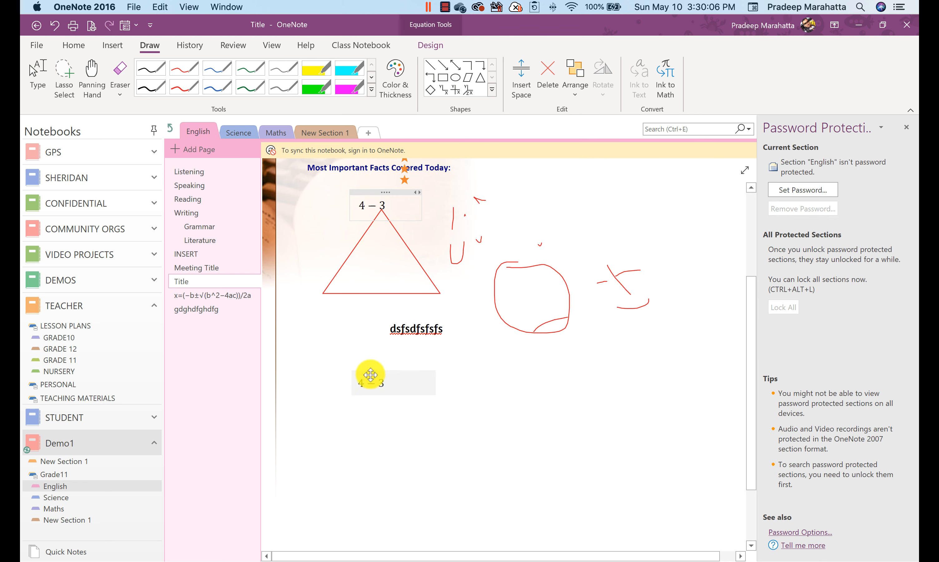
left_click(405, 390)
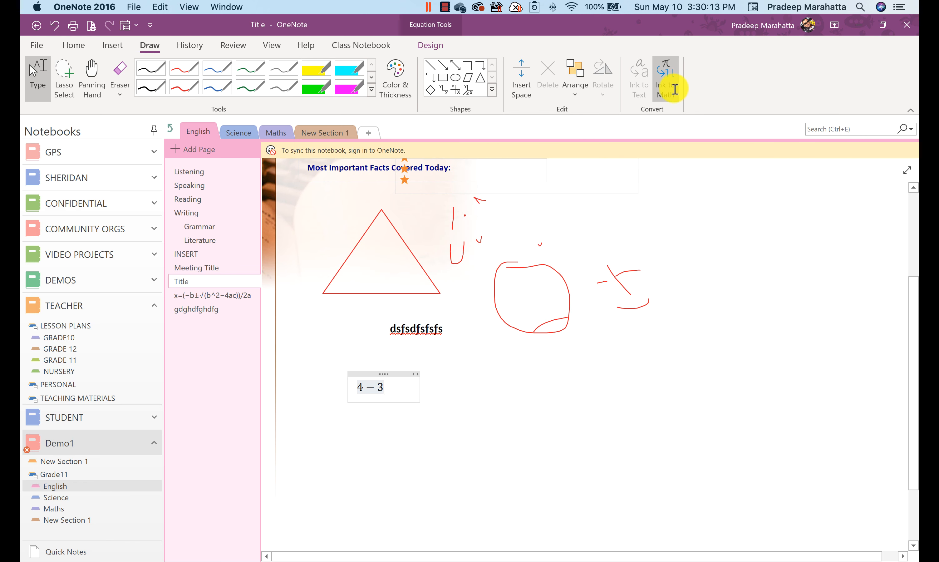
- Add a text note below the 4 − 3 equation with the lines 7+9=16, 8/4=2 and sqrt(9)=3
left_click(381, 442)
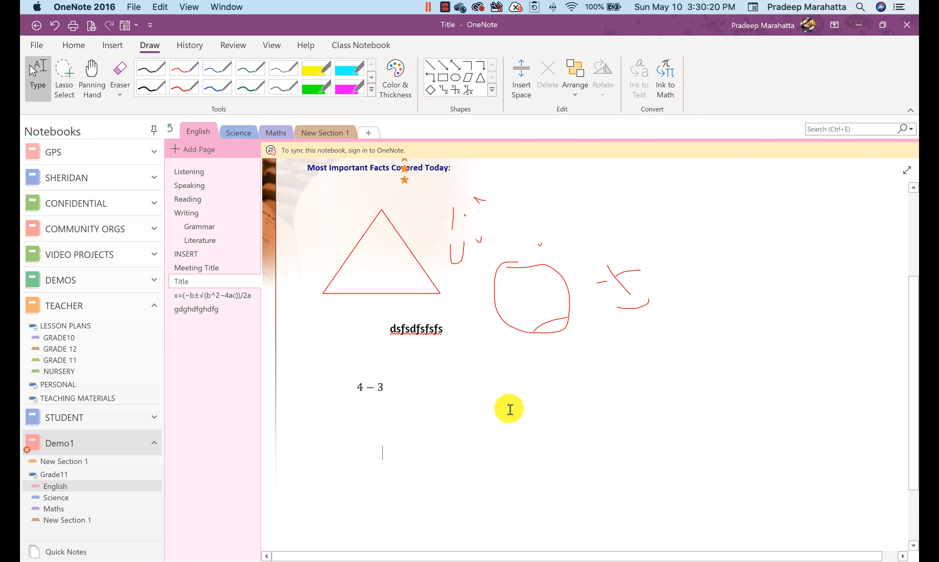
type("7+9=16")
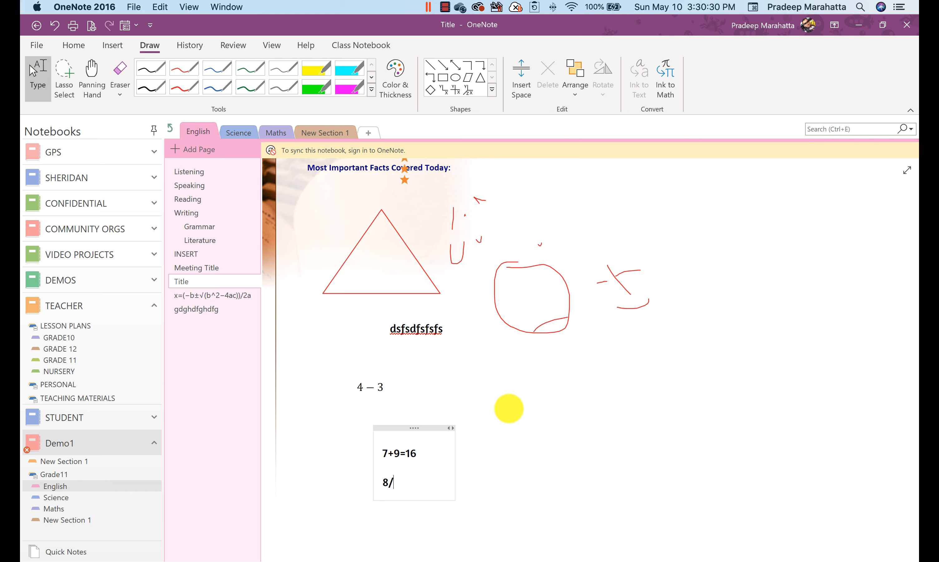
type("4=2")
key("Return")
type("sqrt(9)=3")
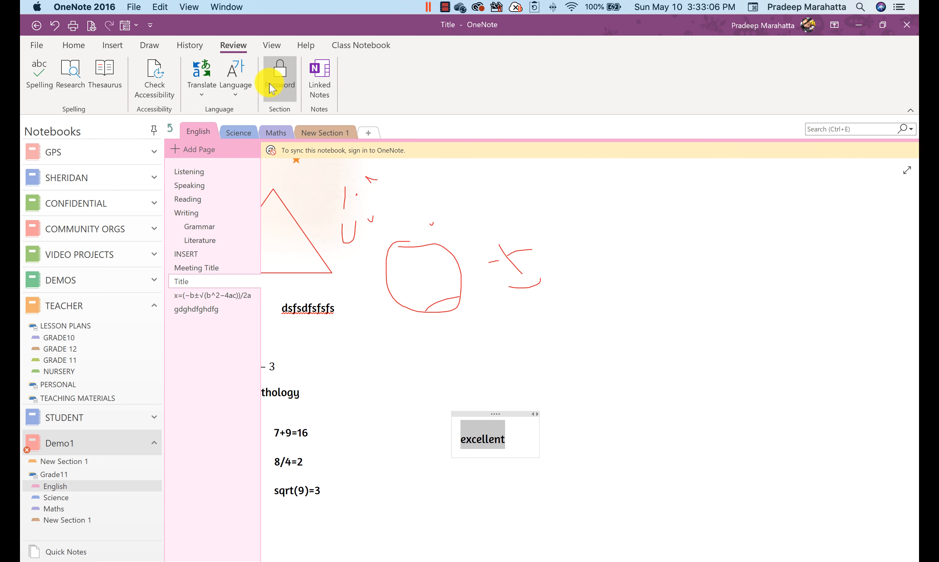
- Open the password setup for the Maths section, cancel it without entering a password, and close the password protection pane
left_click(278, 131)
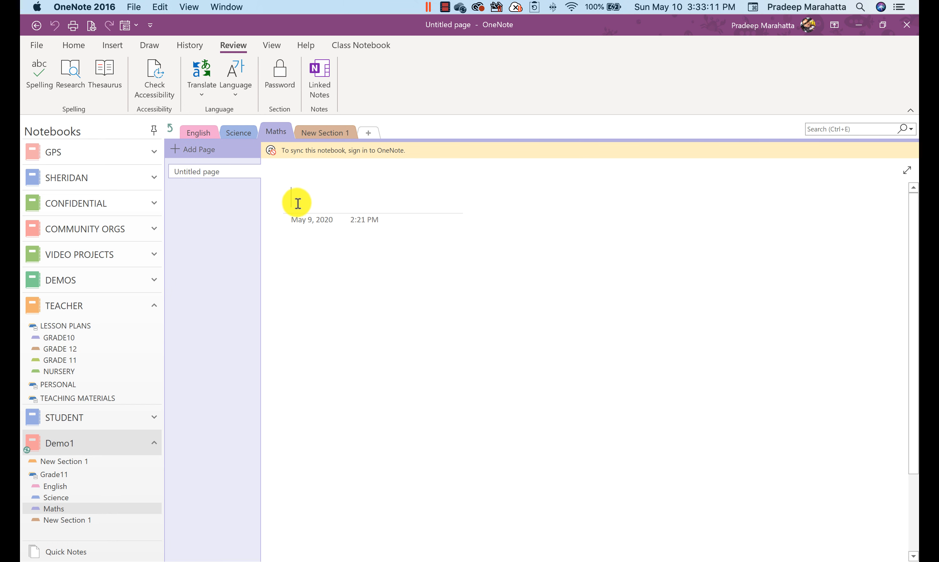
left_click(282, 83)
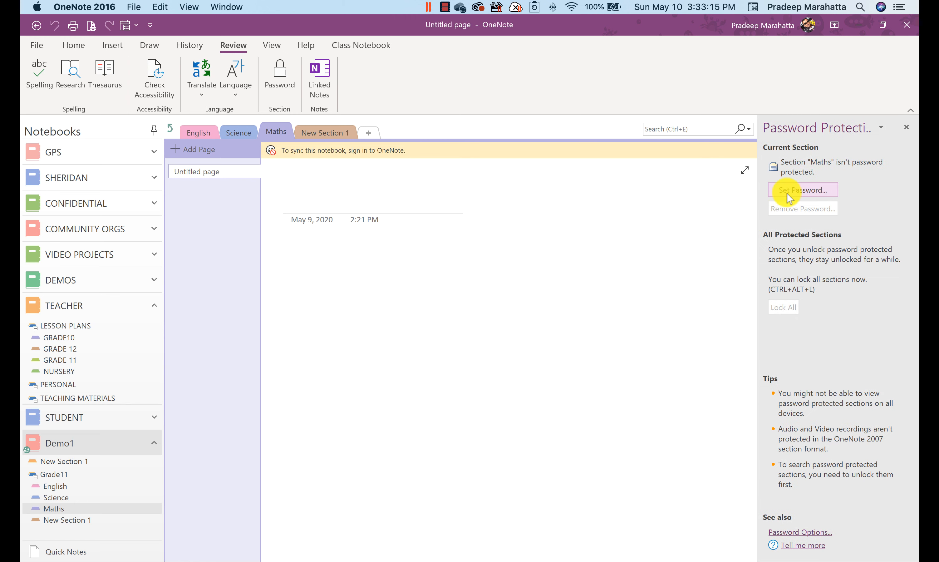
left_click(787, 193)
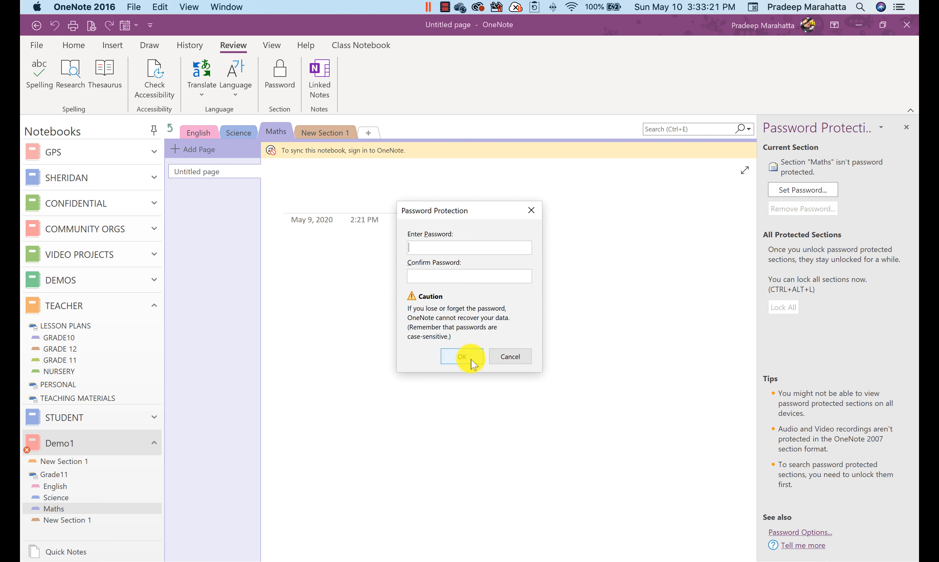
left_click(506, 357)
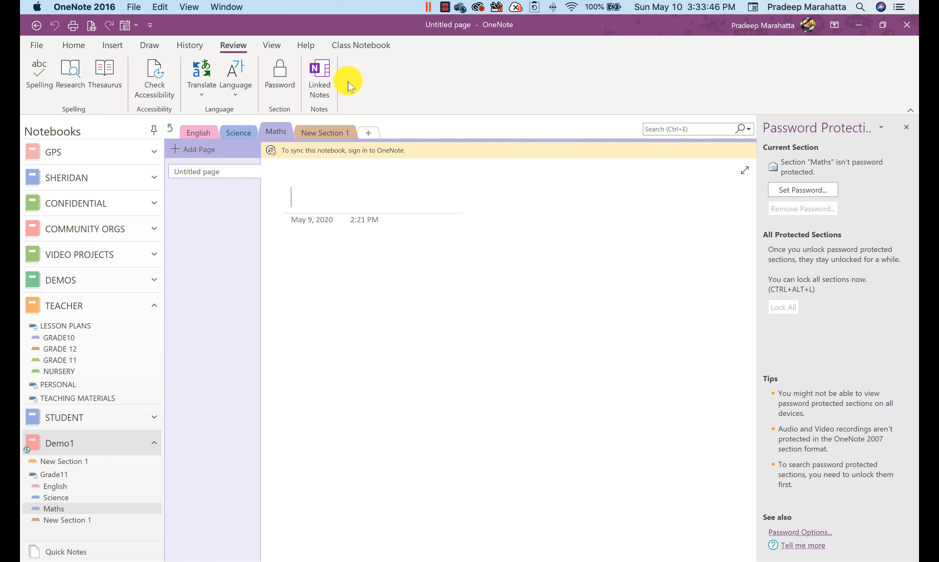
left_click(277, 47)
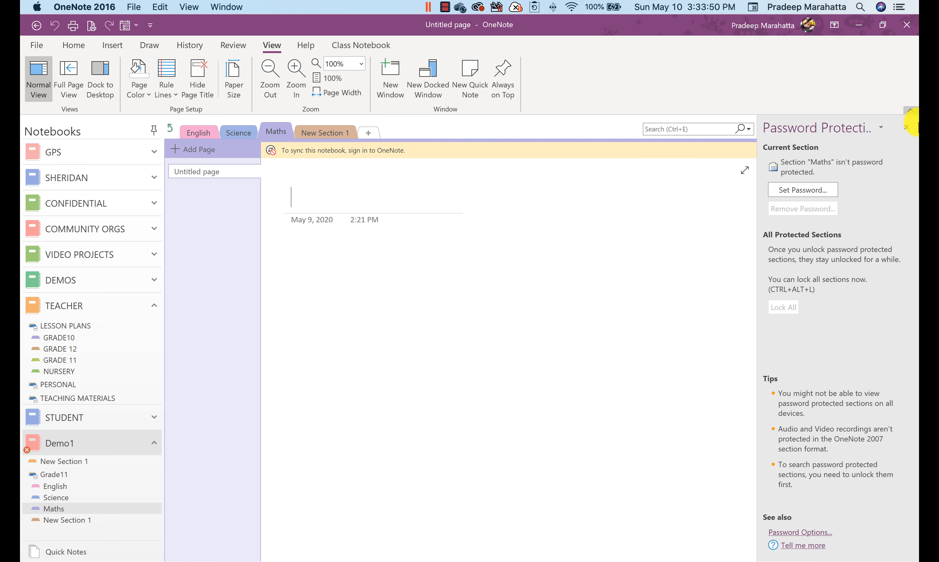
left_click(906, 128)
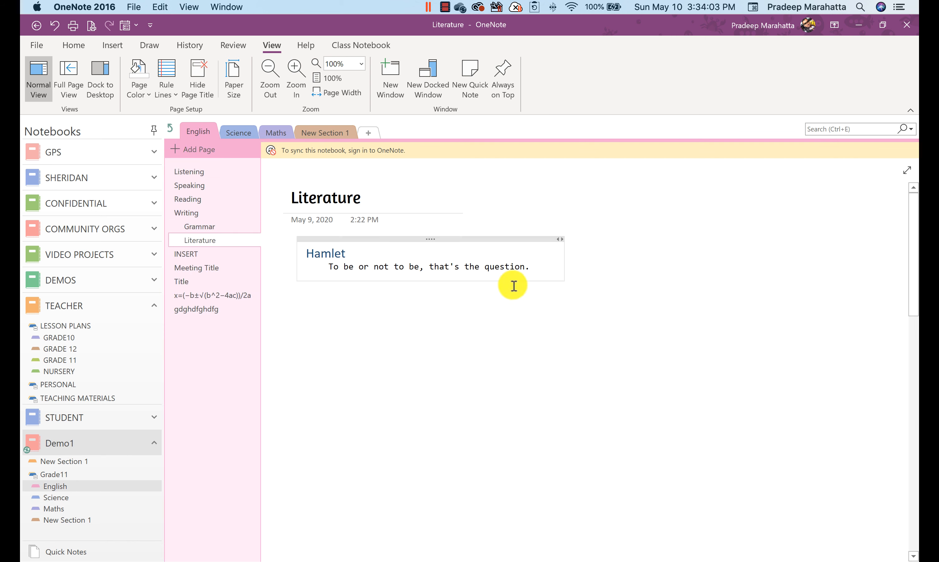
- Preview the Literature page in Full Page View and docked to the desktop, returning to Normal View each time
left_click(40, 73)
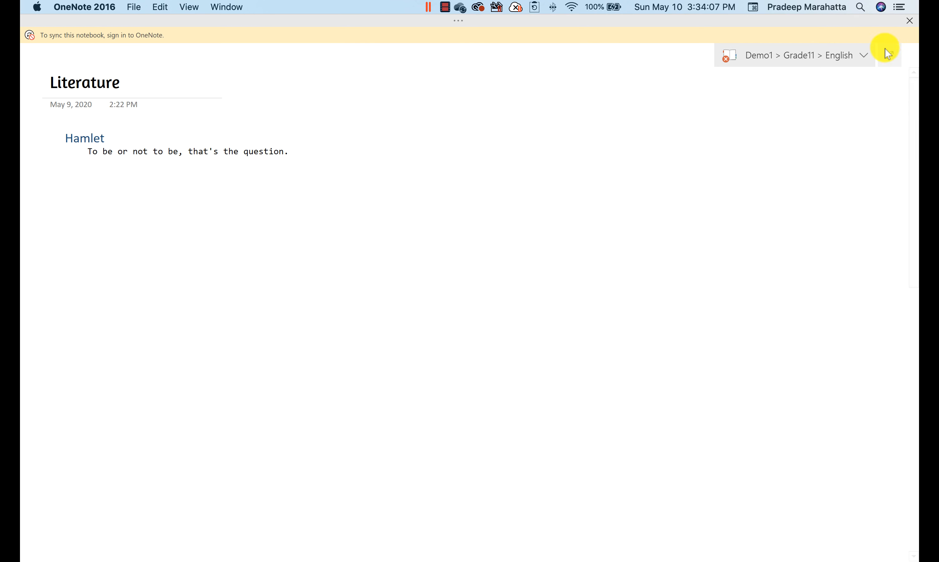
left_click(889, 55)
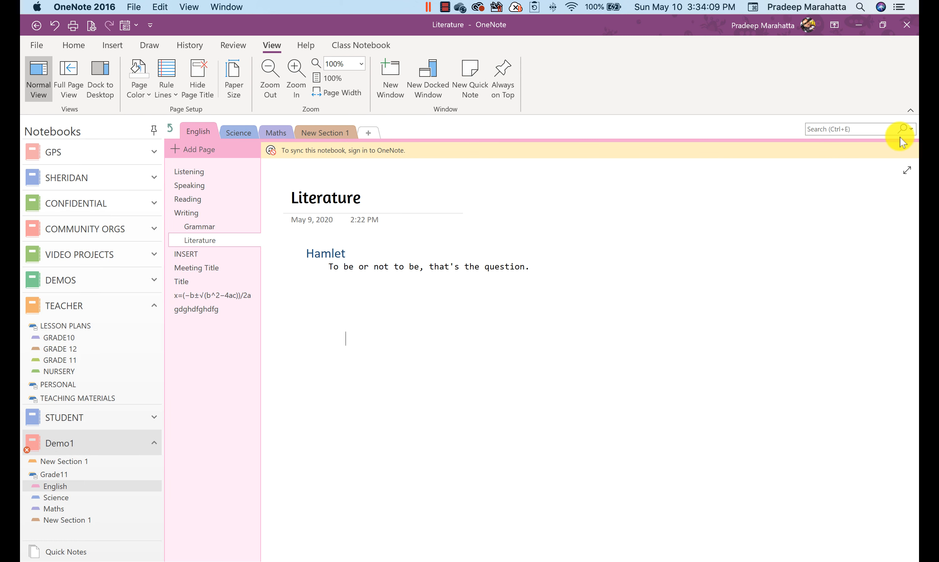
left_click(73, 81)
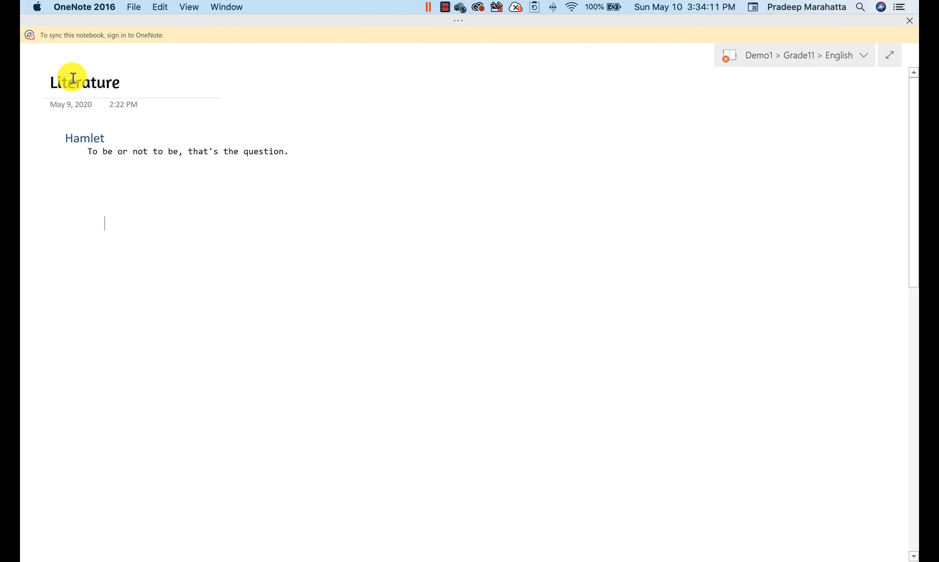
left_click(890, 55)
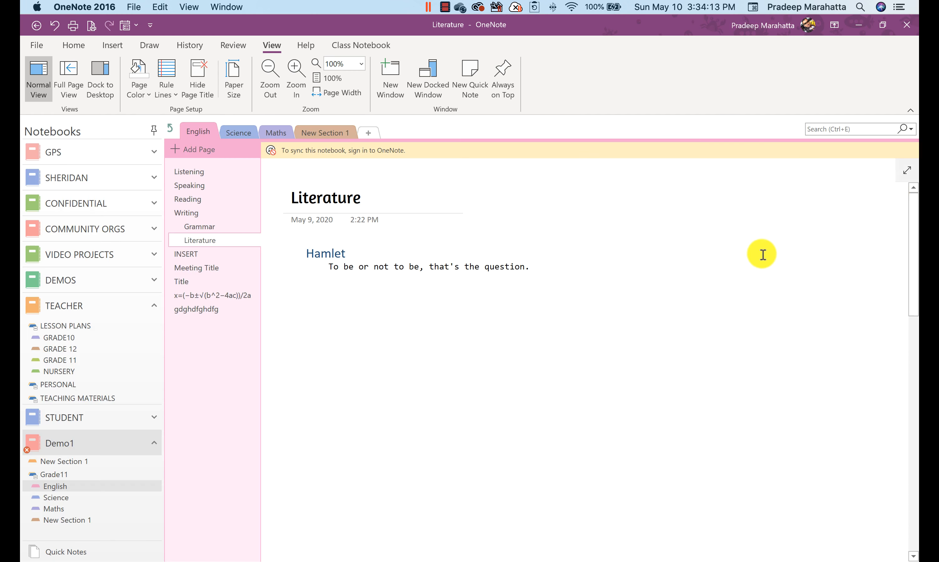
left_click(103, 87)
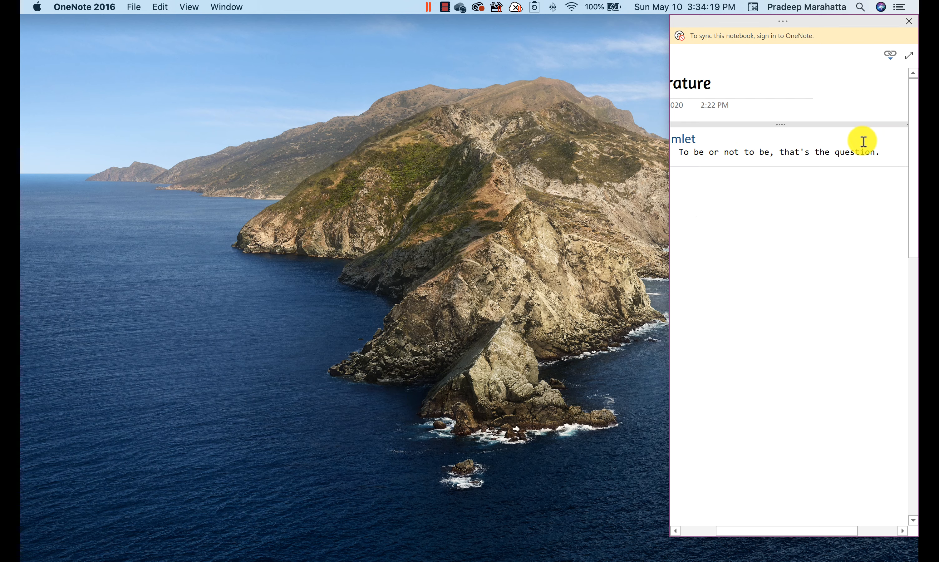
left_click(910, 58)
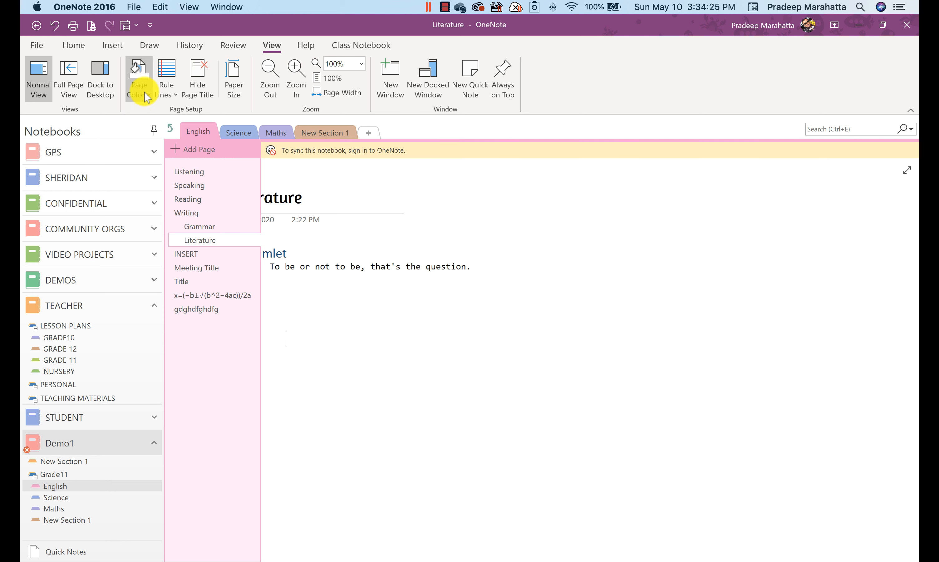
- Color the Literature page background light green and change it to light pink
left_click(147, 92)
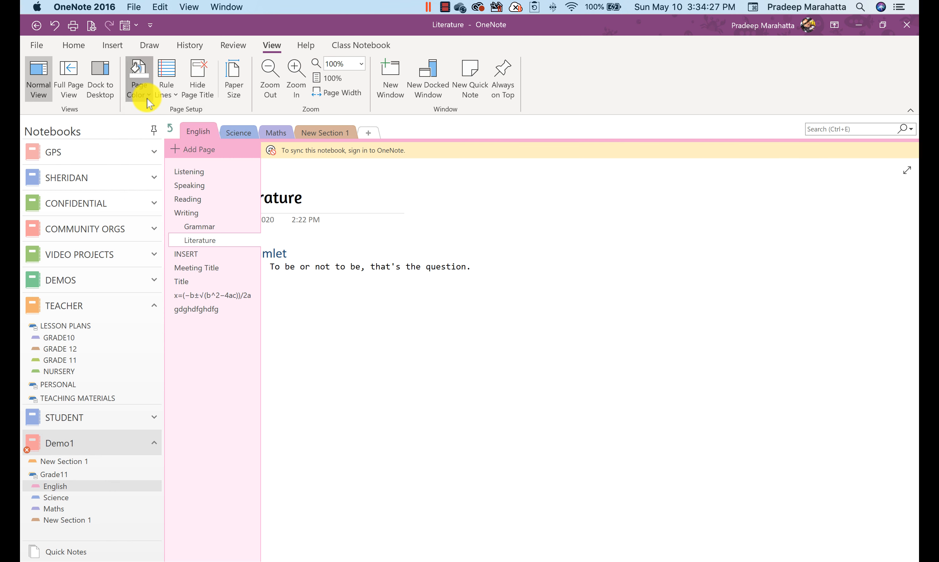
left_click(196, 151)
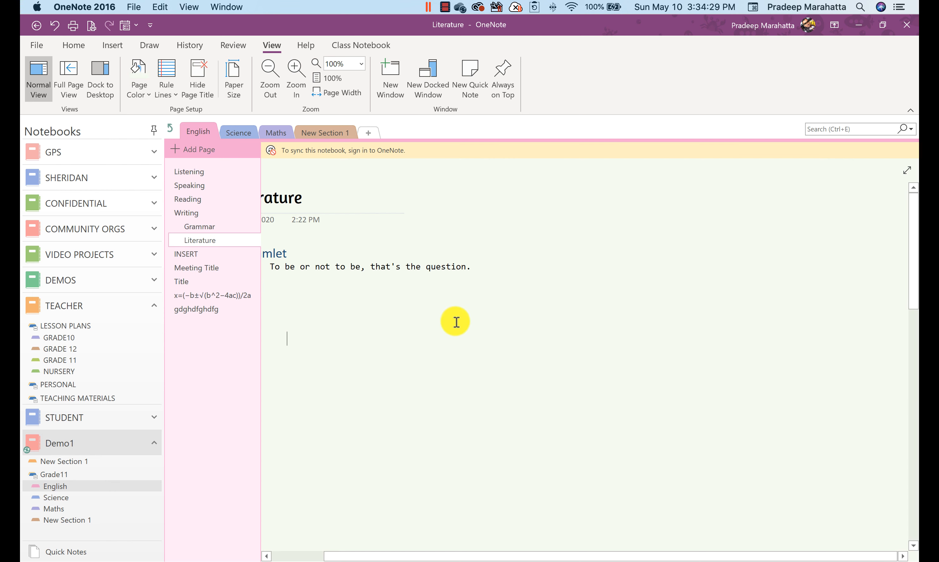
left_click(148, 95)
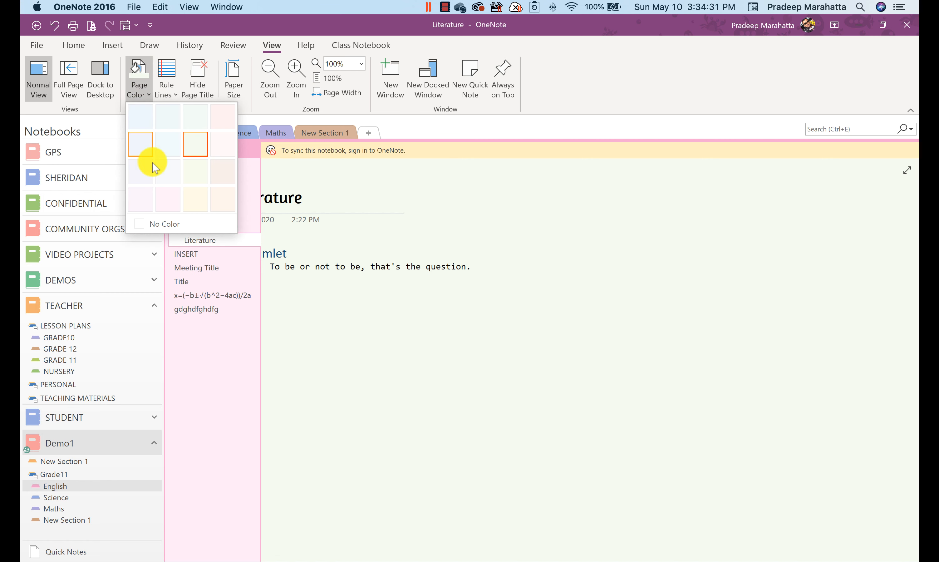
left_click(172, 217)
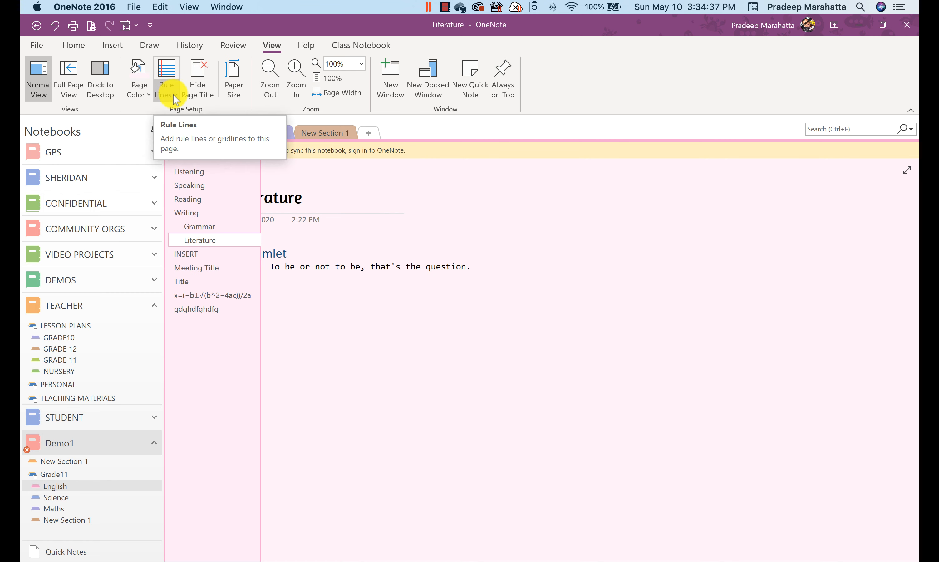
- Try two ruled-line spacings and a grid on the Literature page, and remove the lines again
left_click(173, 95)
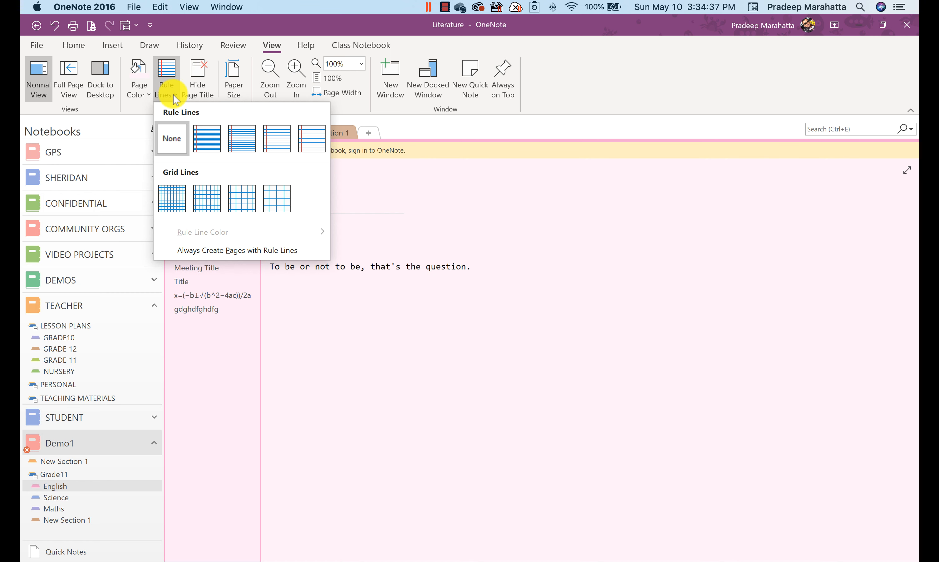
left_click(250, 144)
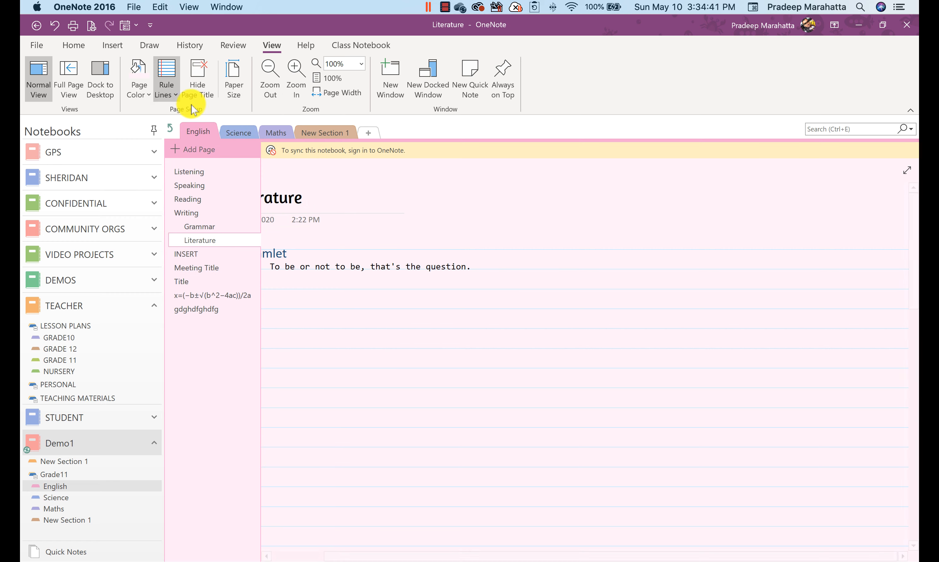
left_click(166, 94)
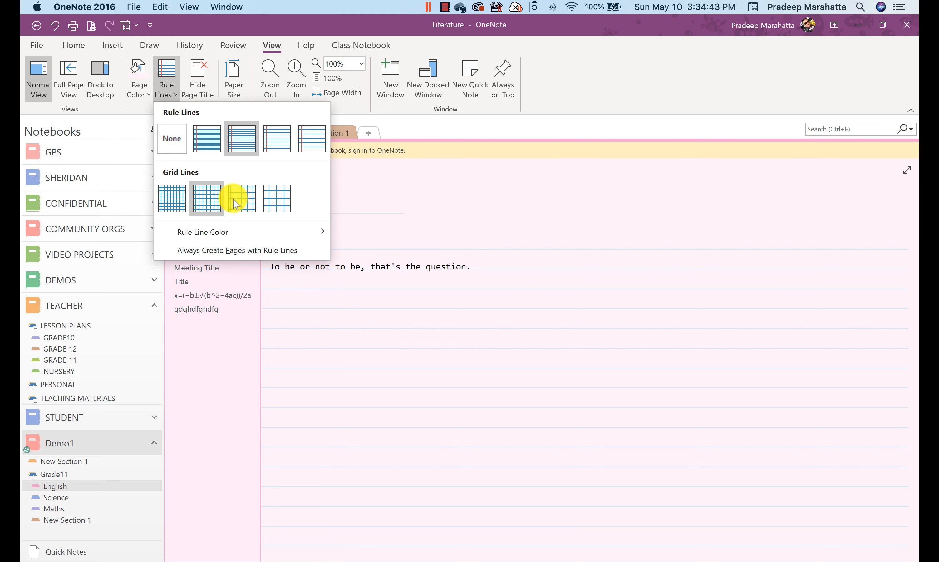
left_click(269, 148)
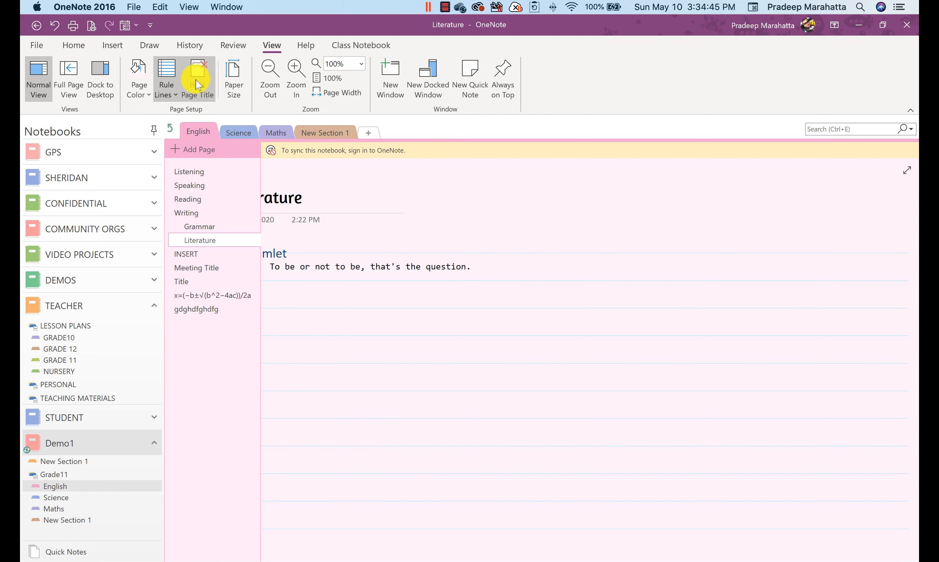
left_click(167, 95)
left_click(204, 197)
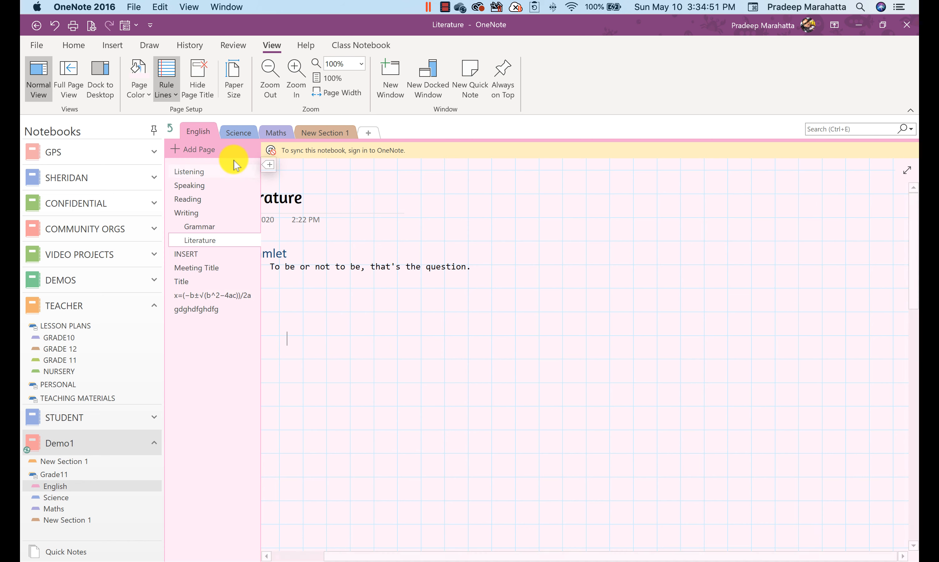
left_click(173, 102)
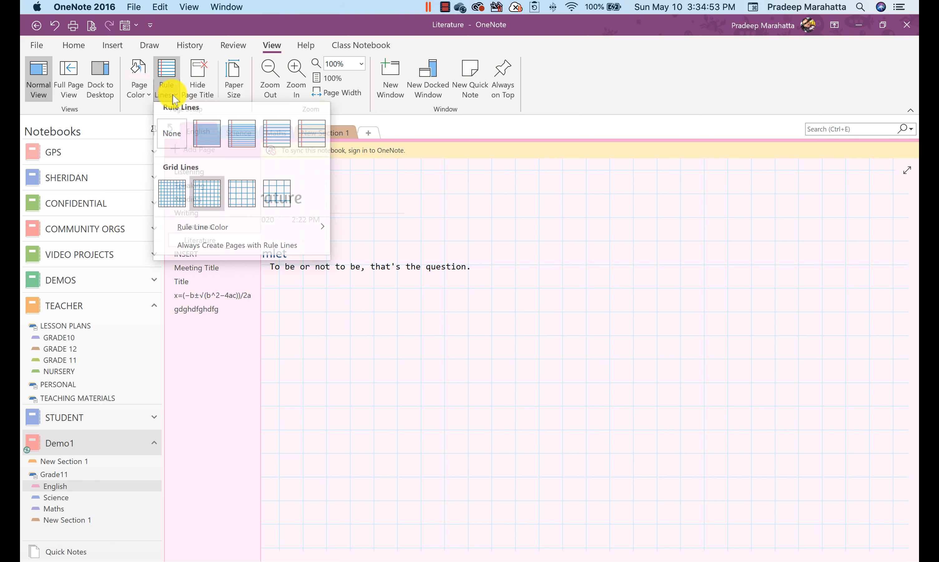
left_click(170, 138)
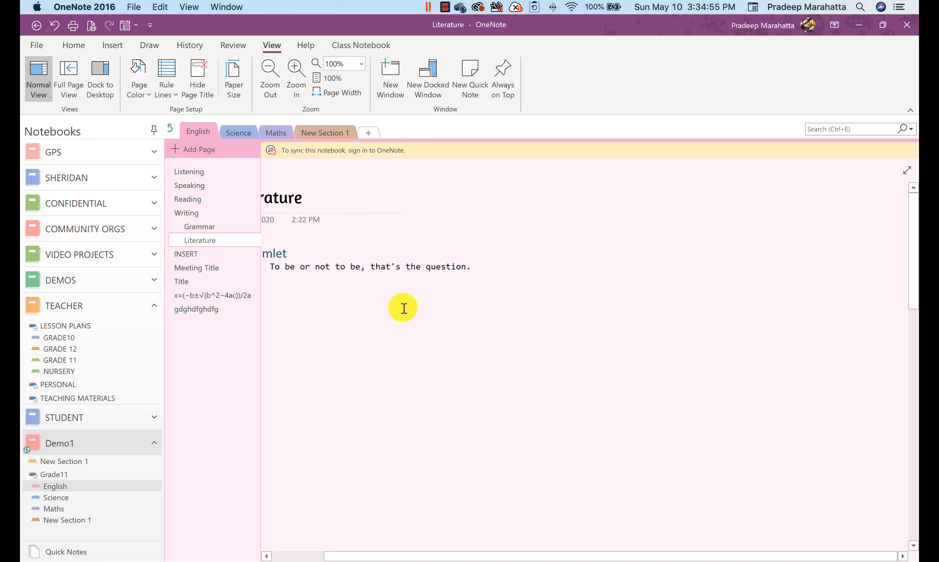
- Start hiding the Literature page's title and decline the deletion of title, date and time
left_click(206, 91)
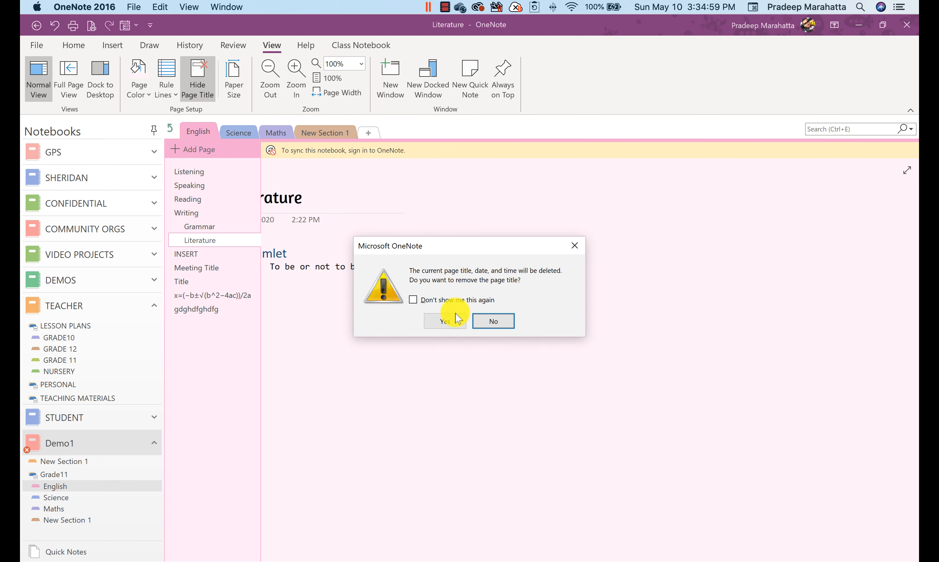
left_click(492, 321)
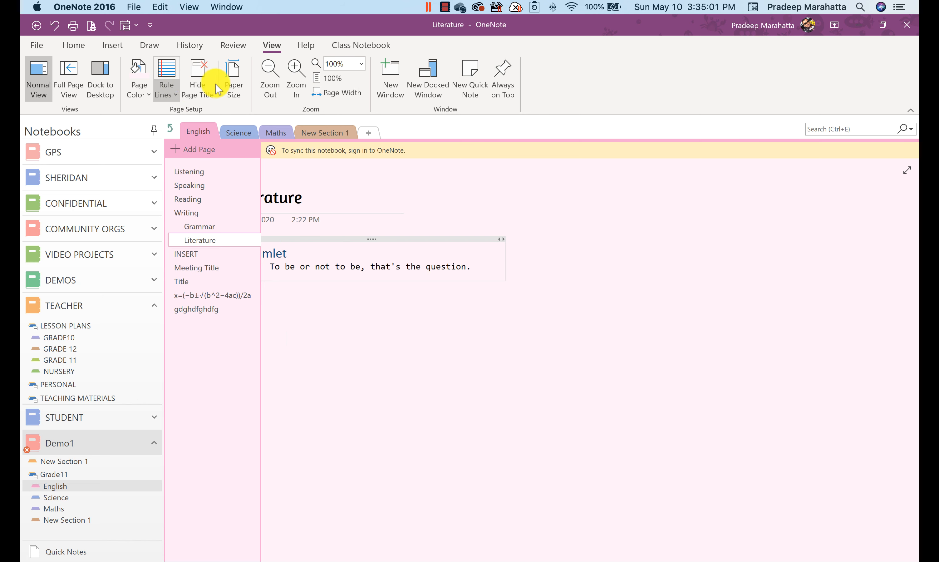
- Review the available paper sizes for the Literature page, keep the size on Auto and close the paper size settings
left_click(231, 92)
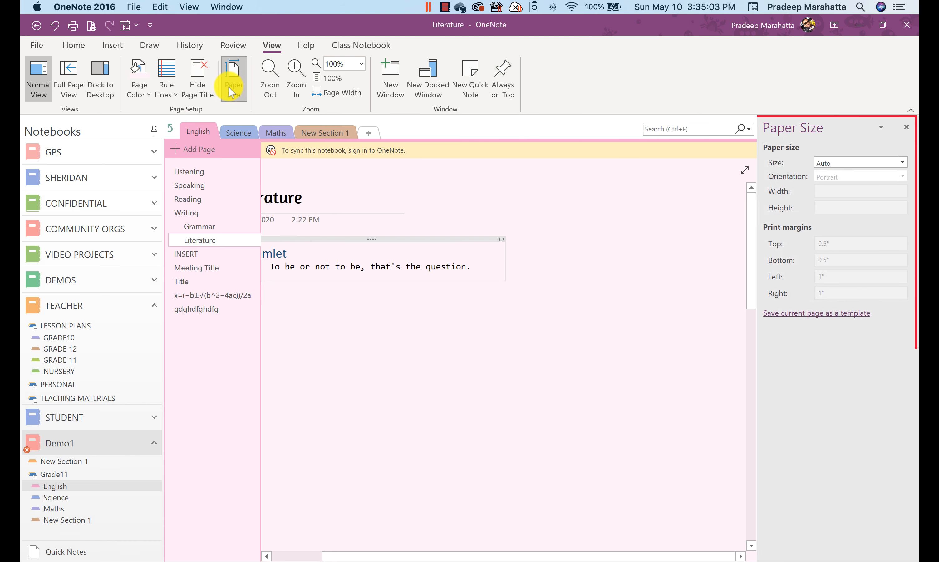
left_click(902, 164)
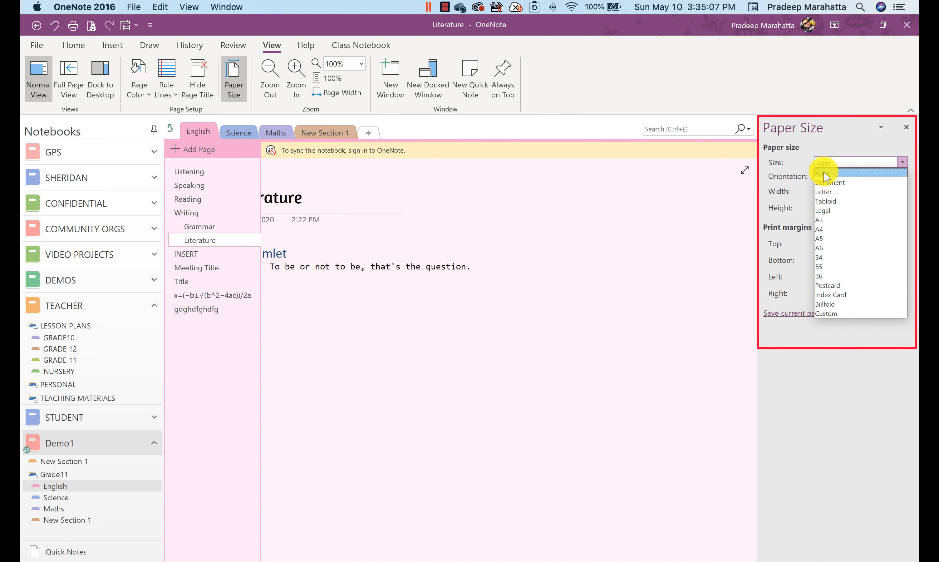
left_click(854, 365)
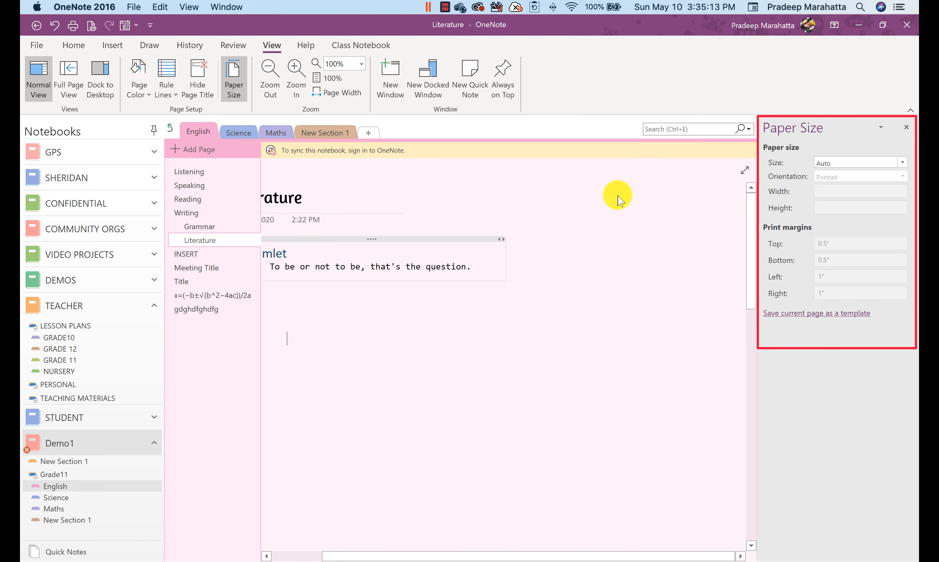
left_click(908, 129)
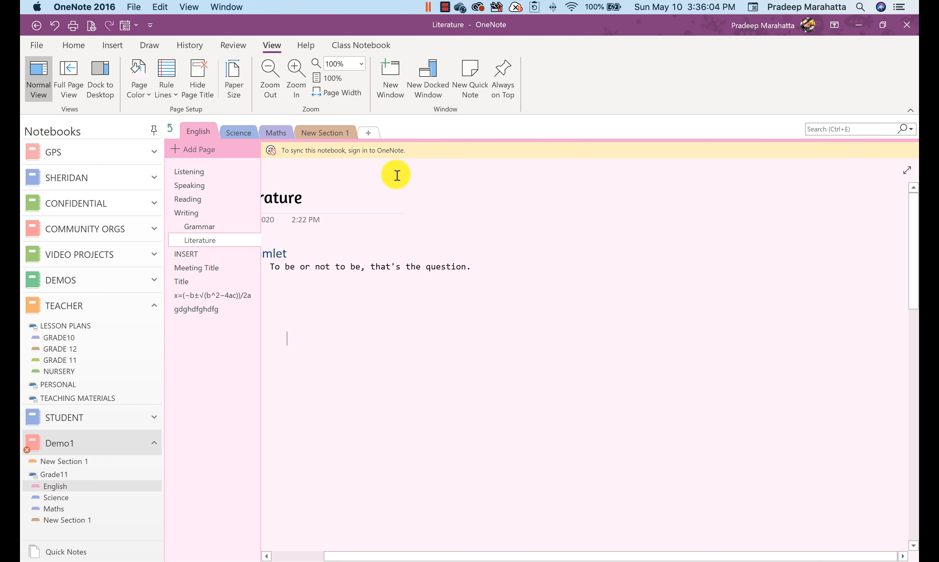
- Open the Demo1 notebook's recycle bin from the notebook history options
left_click(190, 45)
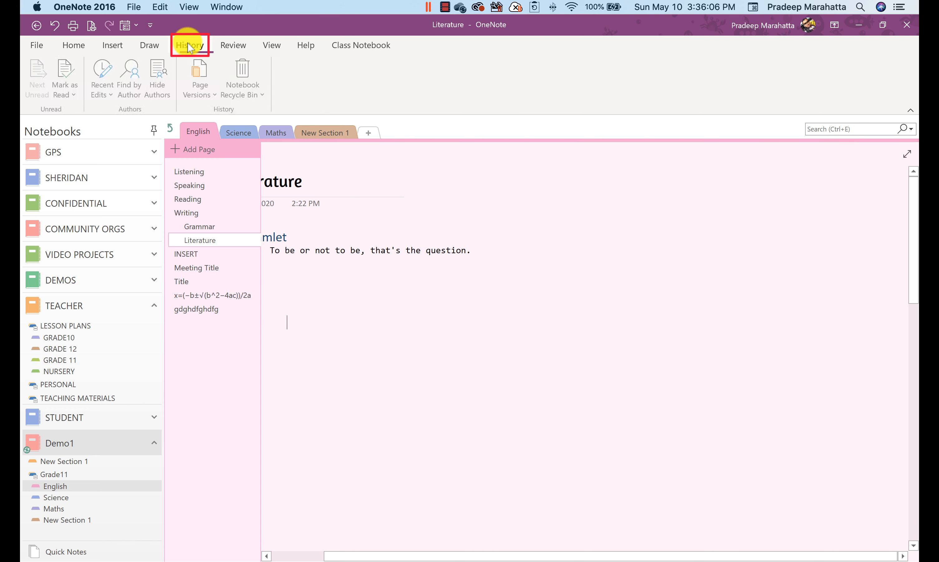
left_click(262, 97)
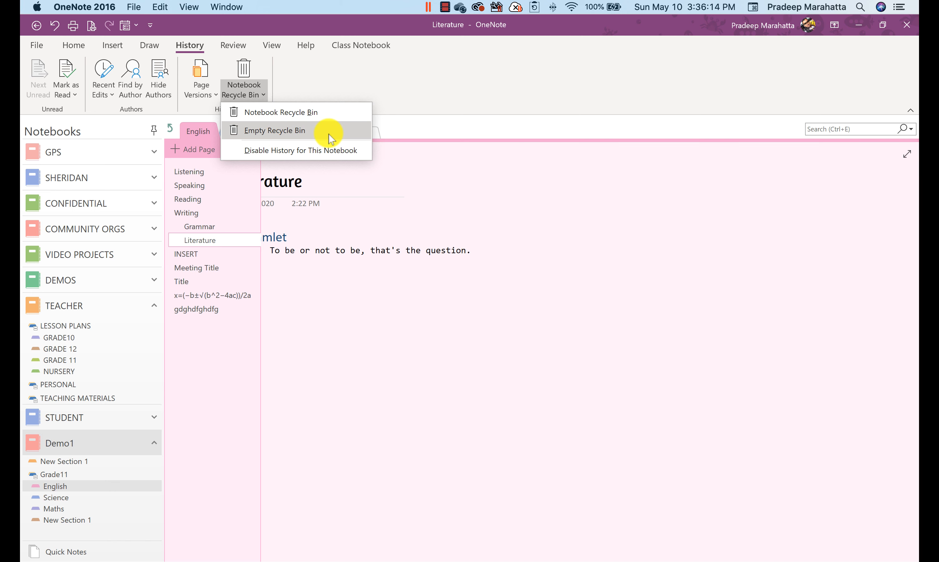
left_click(279, 119)
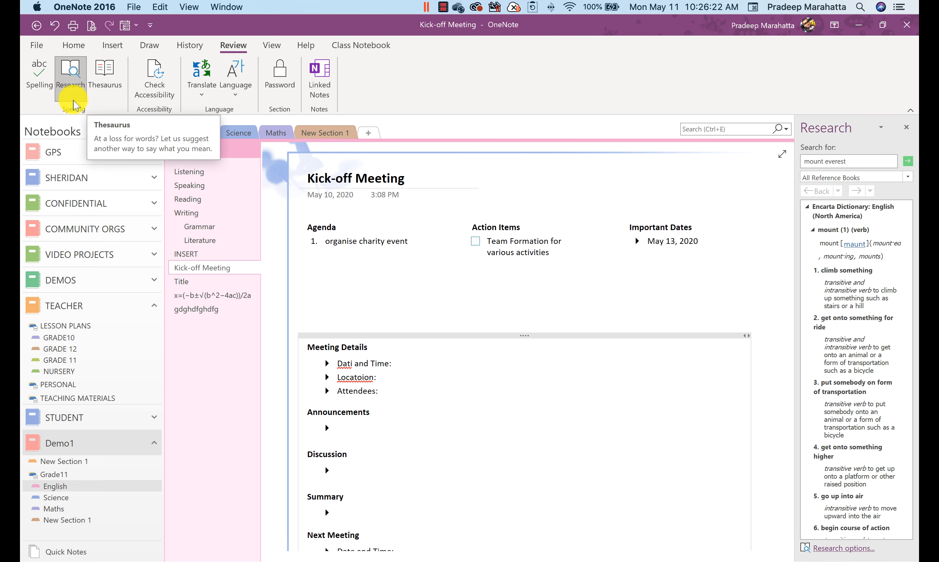
- Spell-check the Kick-off Meeting page, correcting "Dati" to "Date" and "Locatoion" to "Location"
left_click(45, 87)
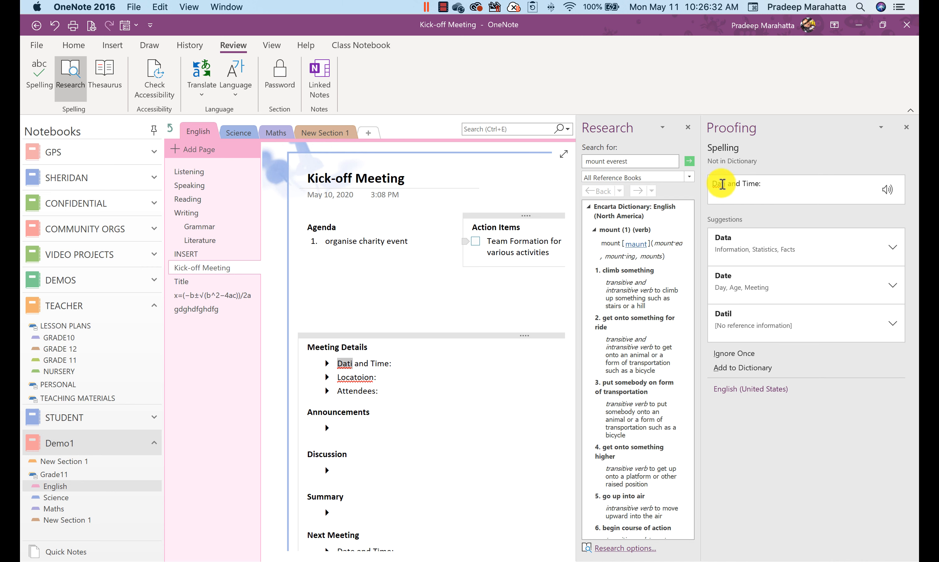
left_click(724, 290)
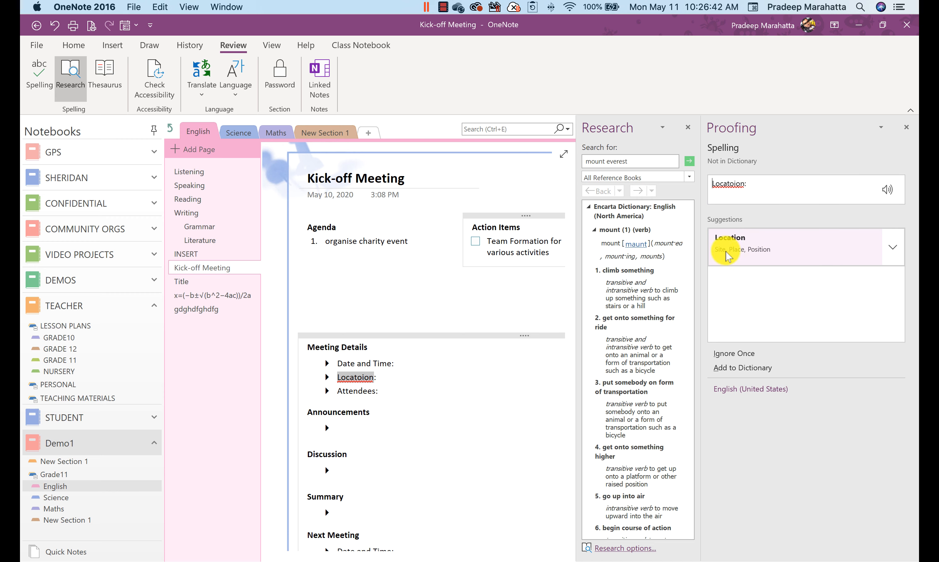
left_click(742, 241)
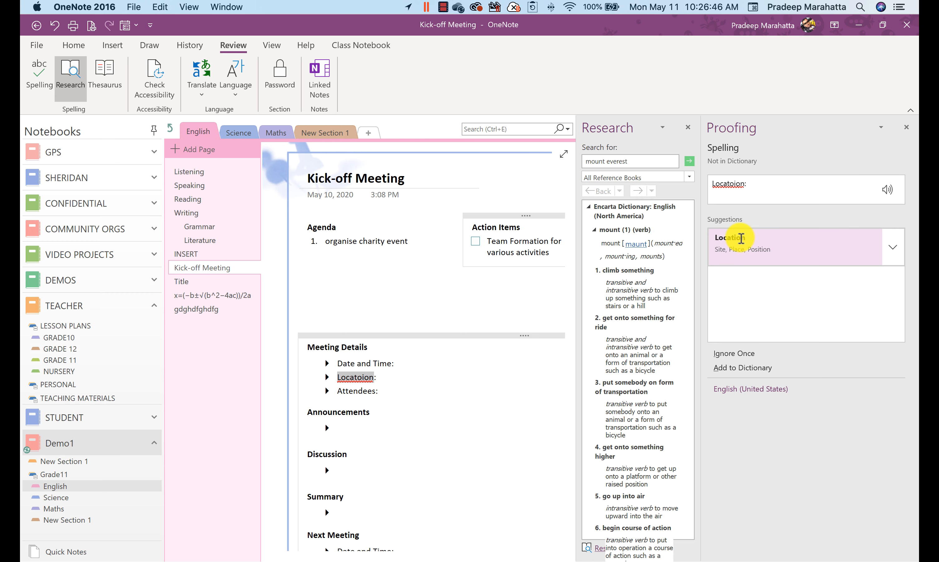
left_click(473, 328)
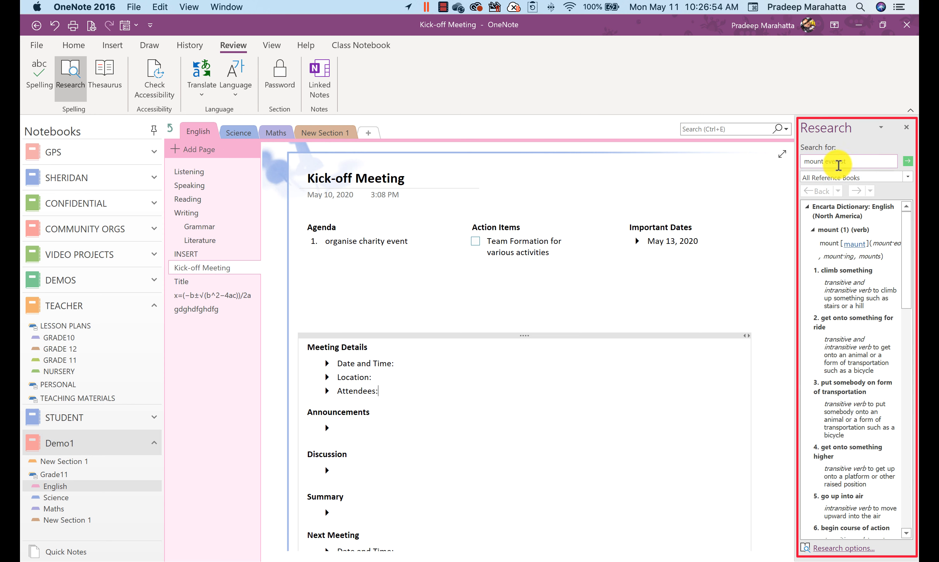
- Examine the Research reference entries for "mount everest" down to the noun definitions of mount
left_click(838, 165)
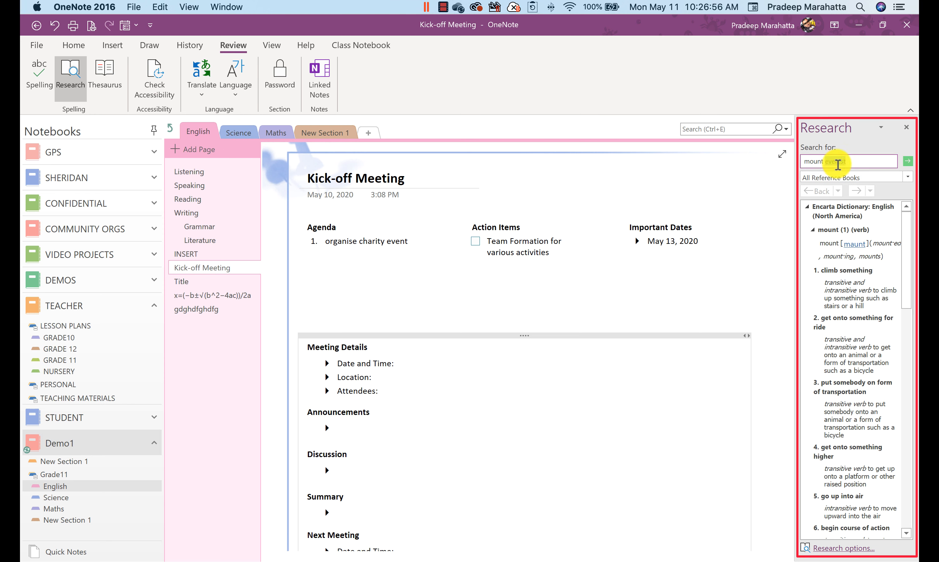
double_click(838, 164)
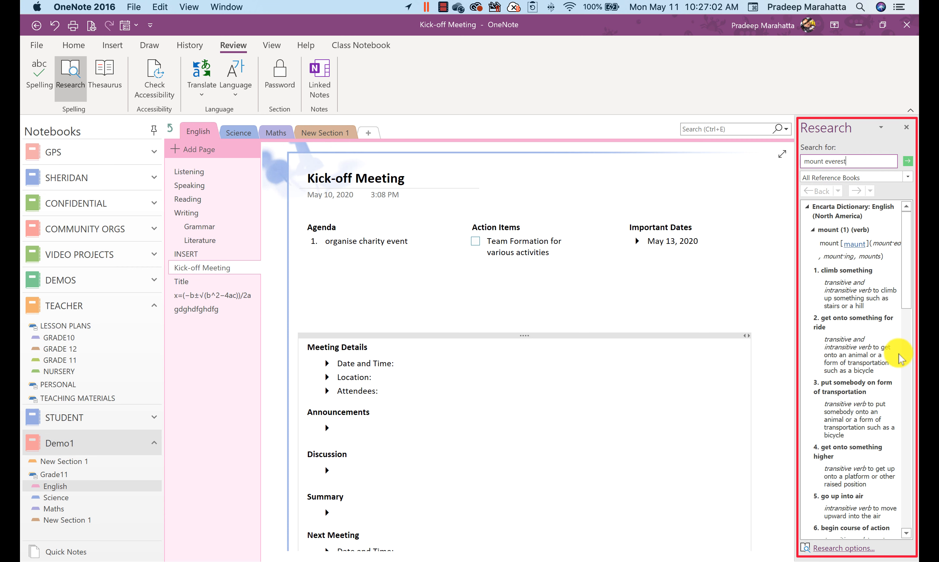
left_click_drag(909, 292, 909, 465)
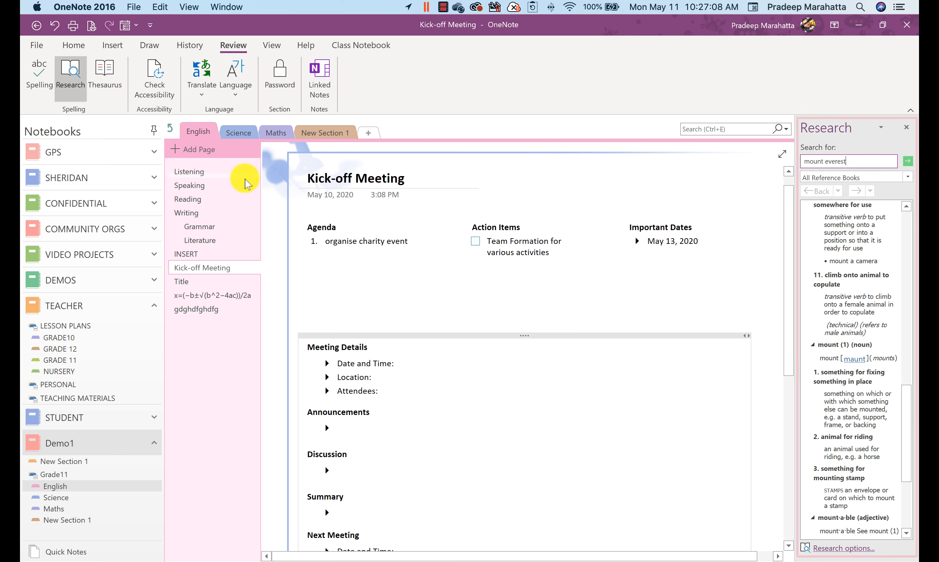
- Look up synonyms for "location" from the Meeting Details list in the Thesaurus
left_click(105, 75)
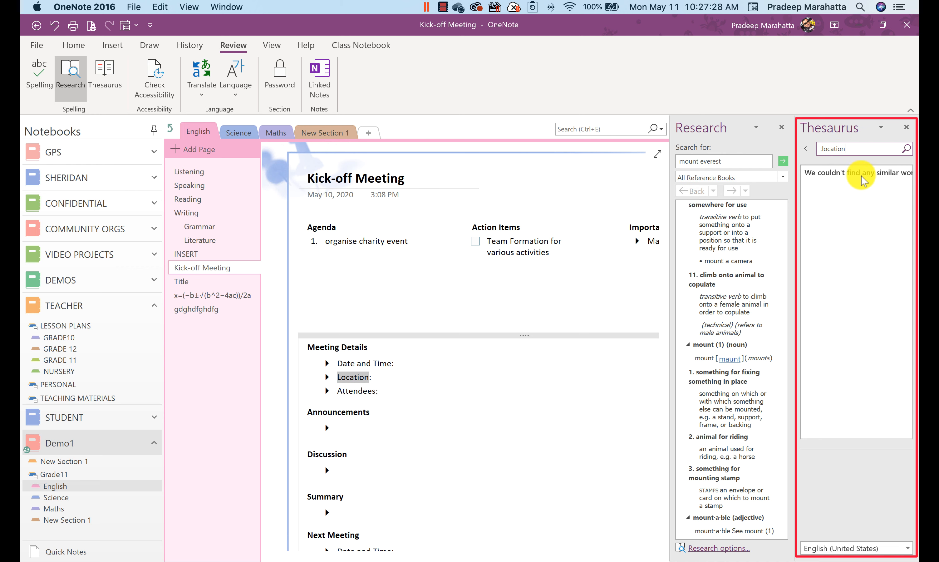
left_click(907, 149)
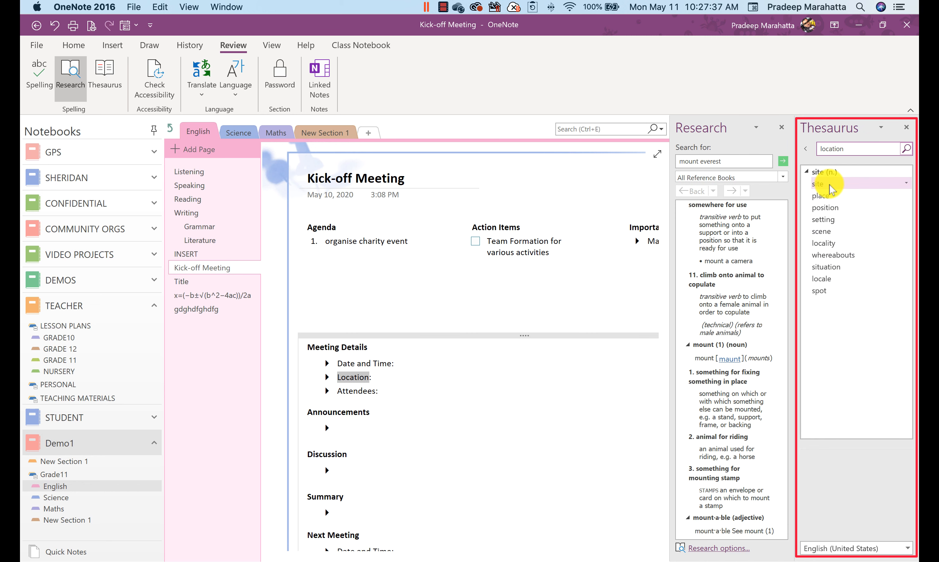
left_click(454, 409)
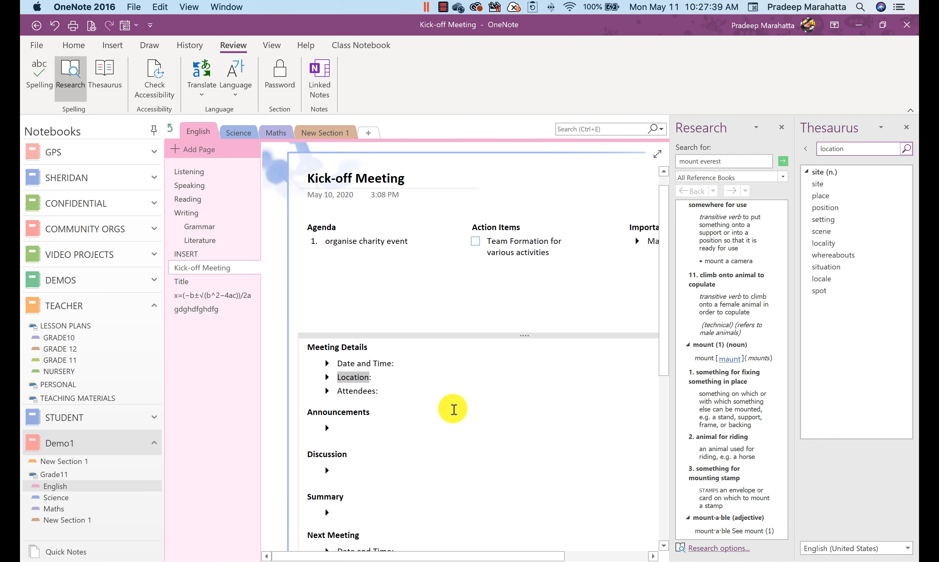